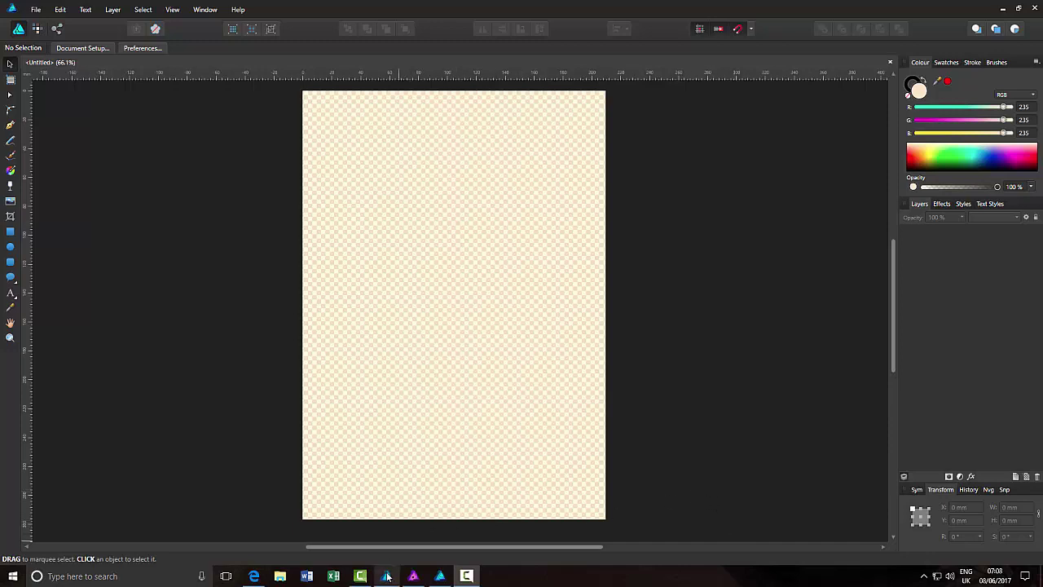
mouse_move(388, 576)
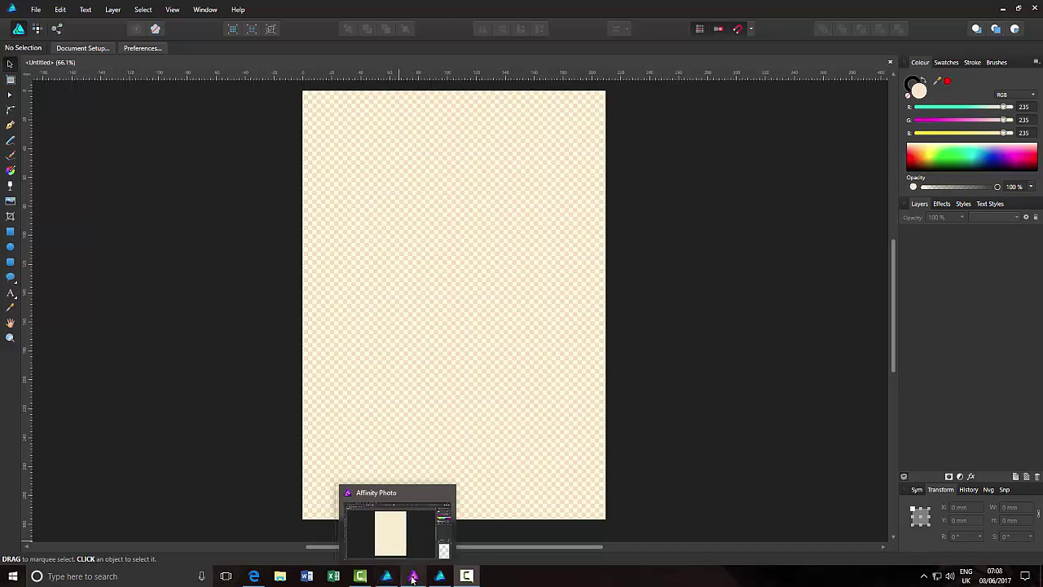
click(413, 576)
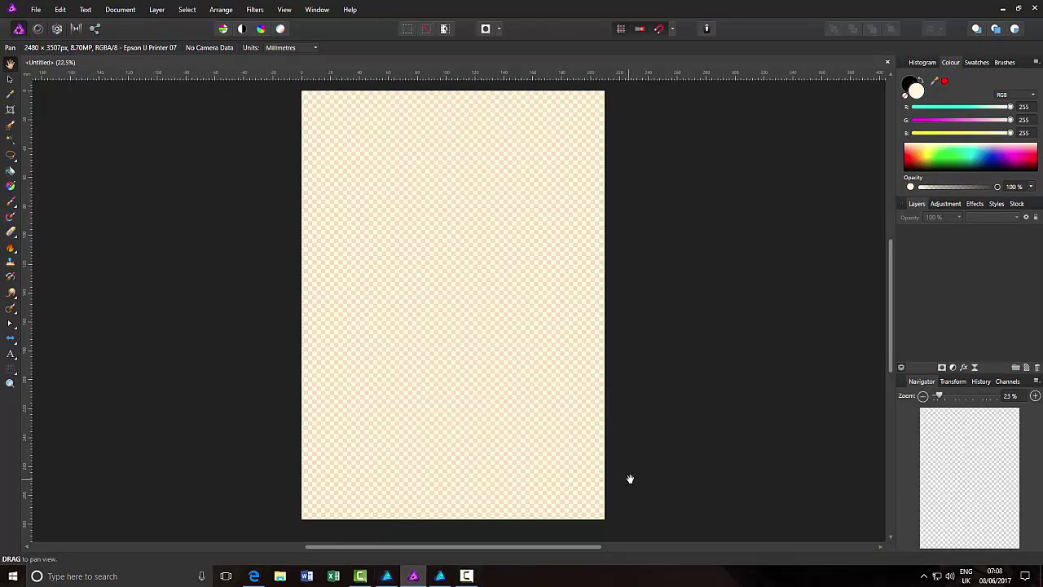
click(388, 576)
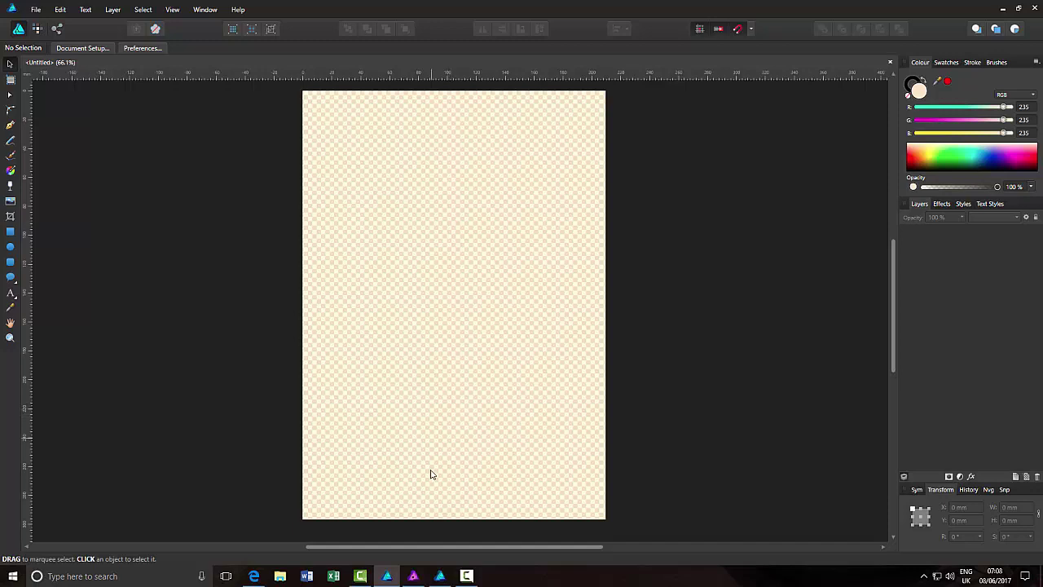
mouse_move(413, 576)
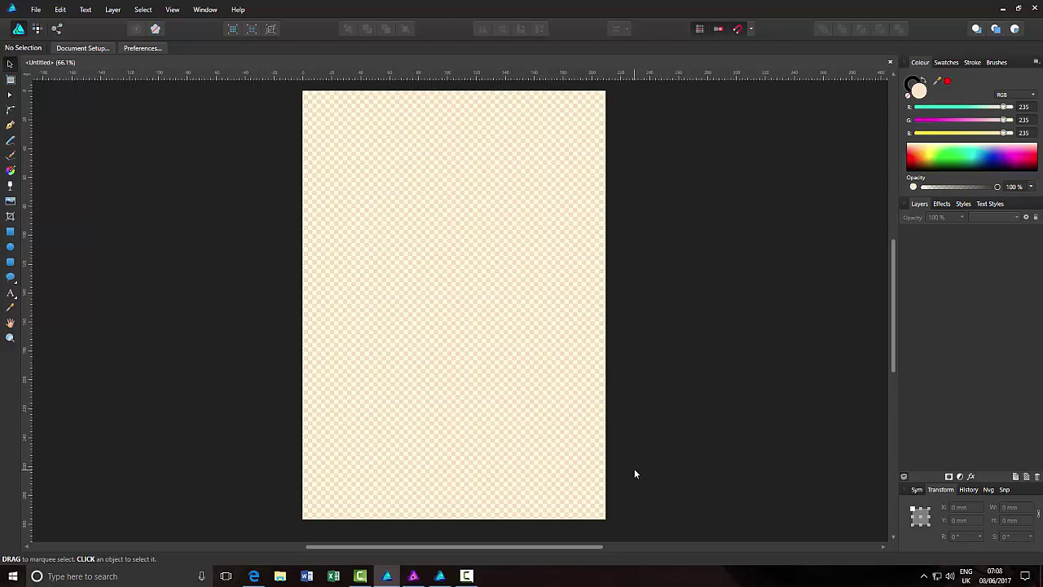
click(412, 578)
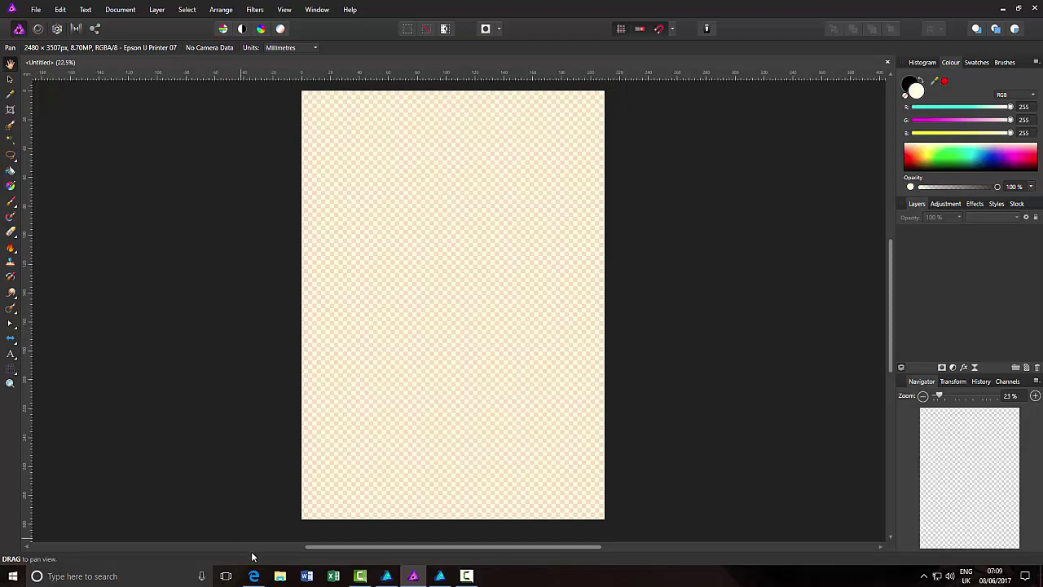
click(255, 577)
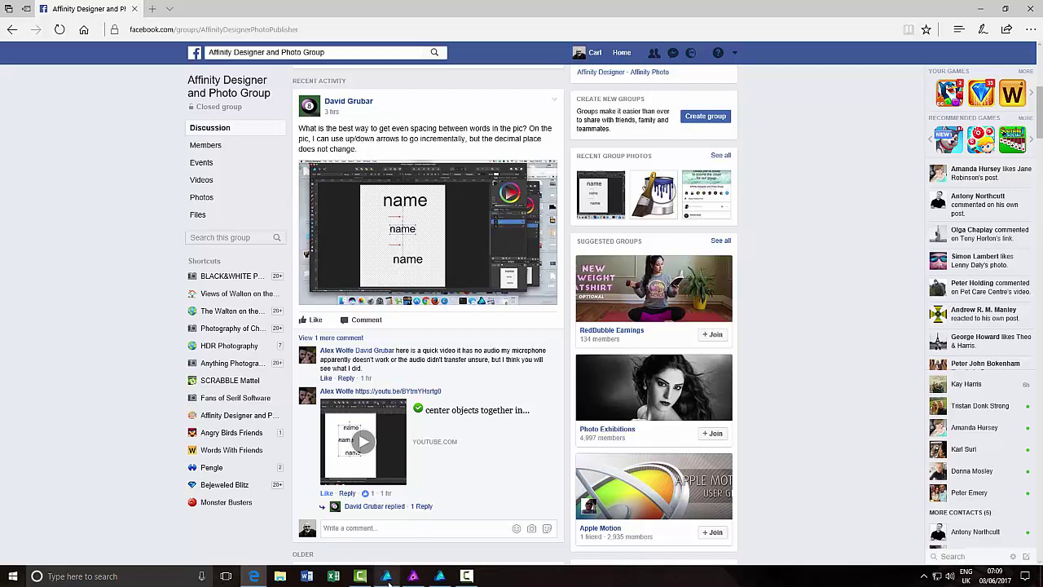
Switch to Affinity Designer and add the artistic text "Serif" in the upper part of the page at about 160.8 pt.
mouse_move(388, 581)
click(404, 543)
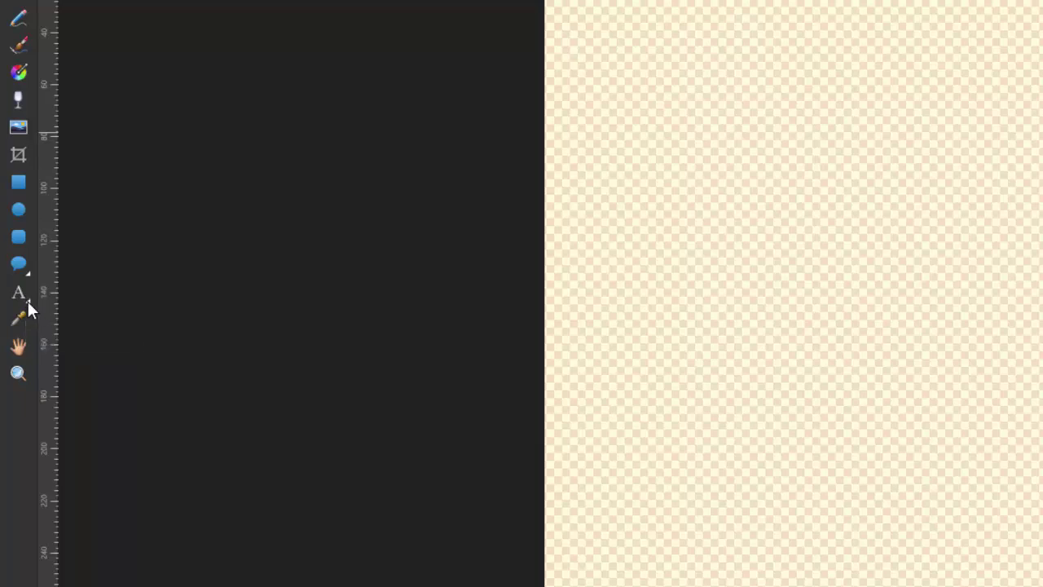
click(28, 301)
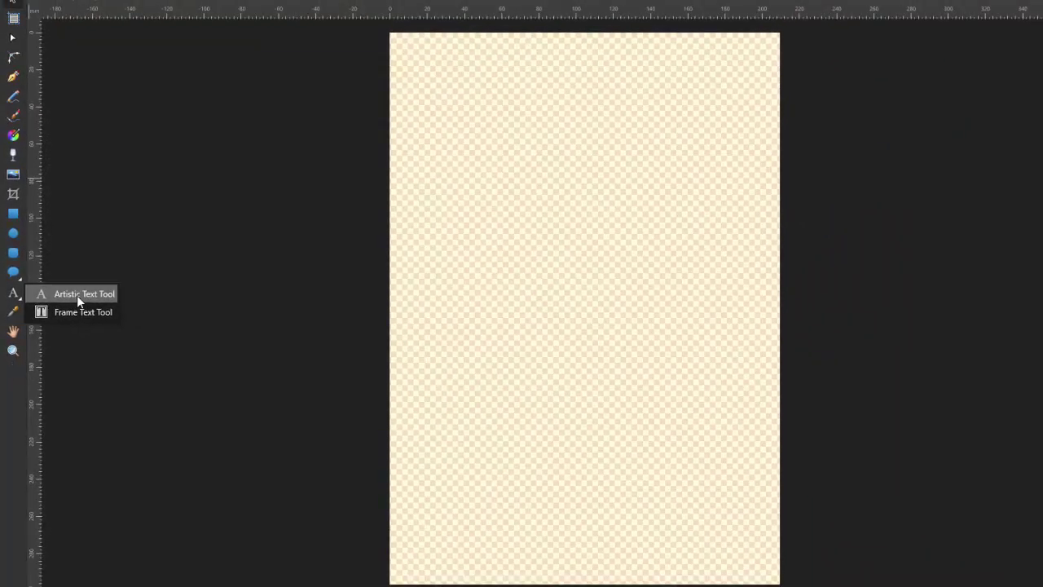
click(76, 295)
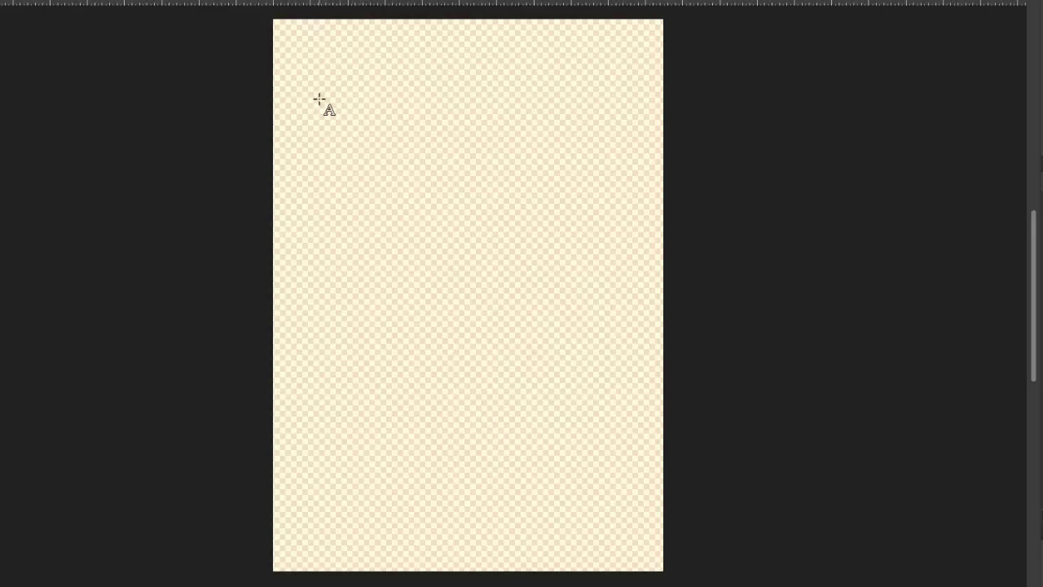
drag(318, 99, 382, 175)
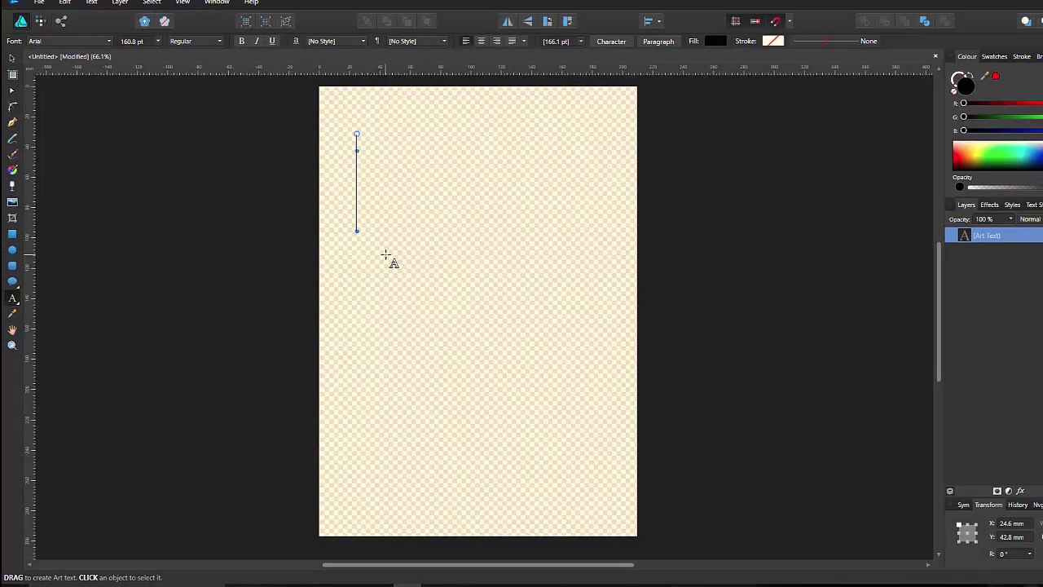
text(S)
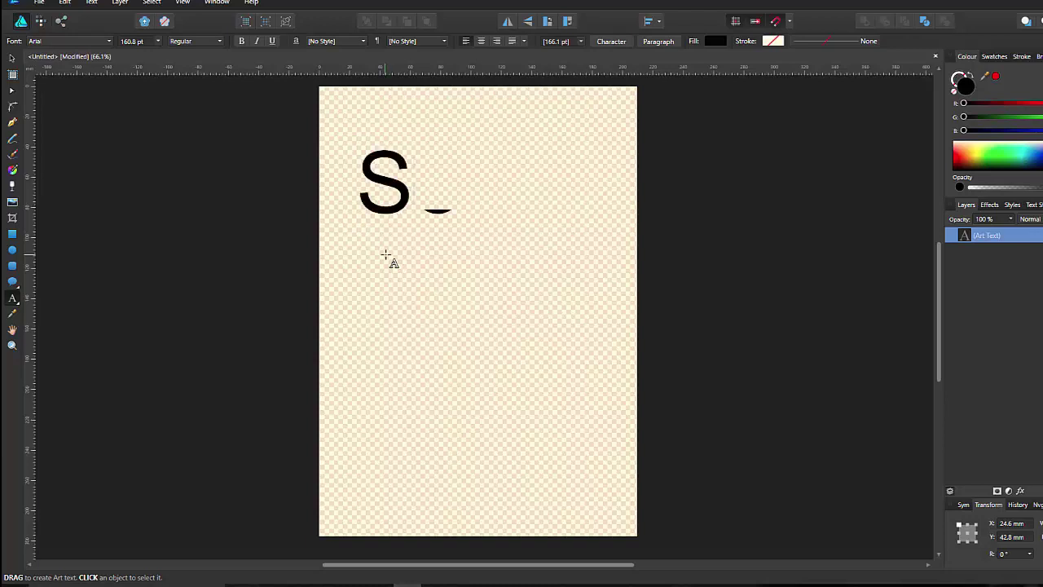
text(erif)
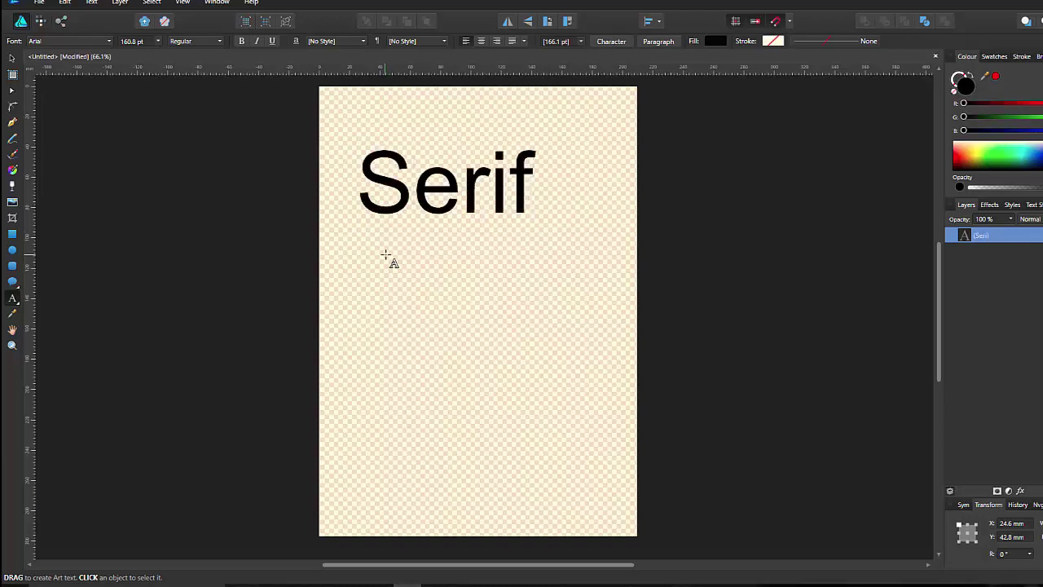
key(Escape)
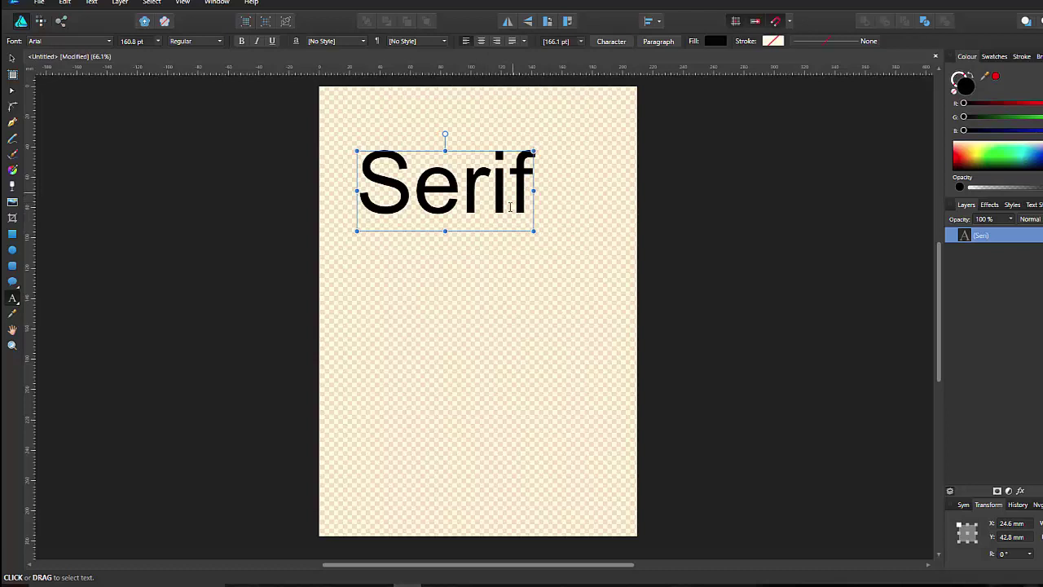
Switch to Affinity Photo and draw a wide text frame across the middle of the page containing "Serif Software".
mouse_move(435, 583)
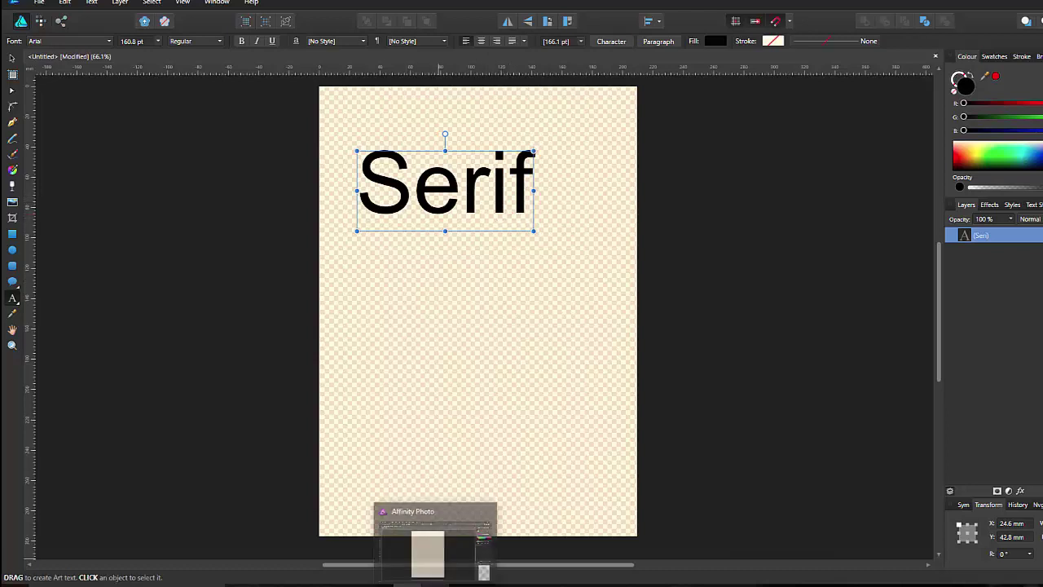
click(430, 548)
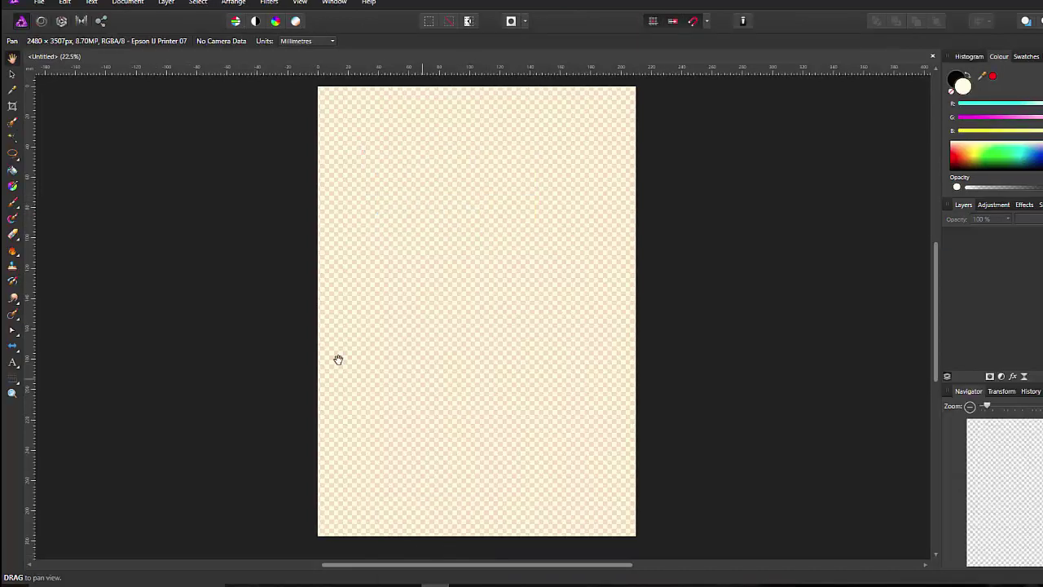
click(18, 369)
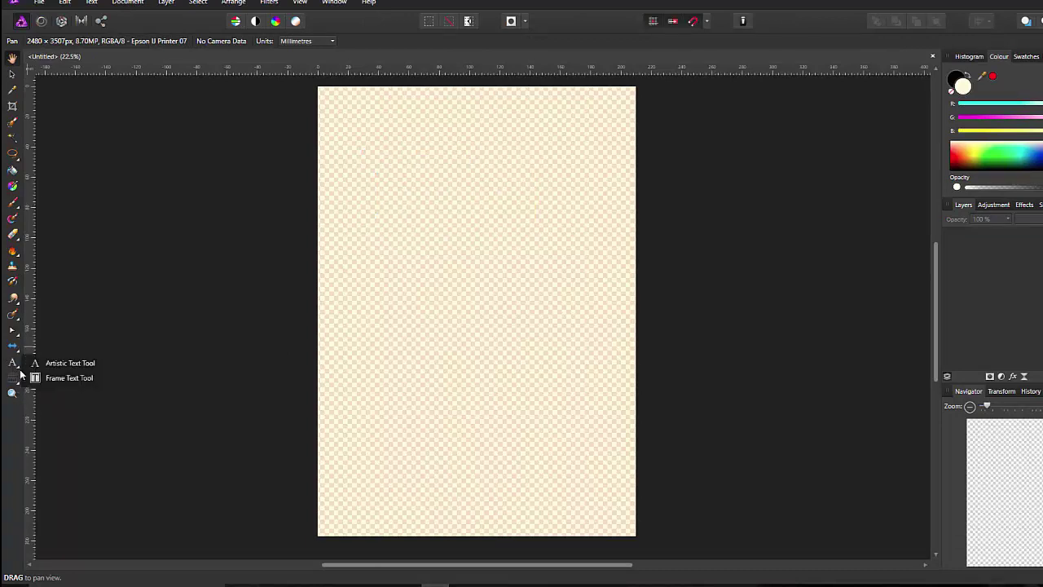
click(65, 378)
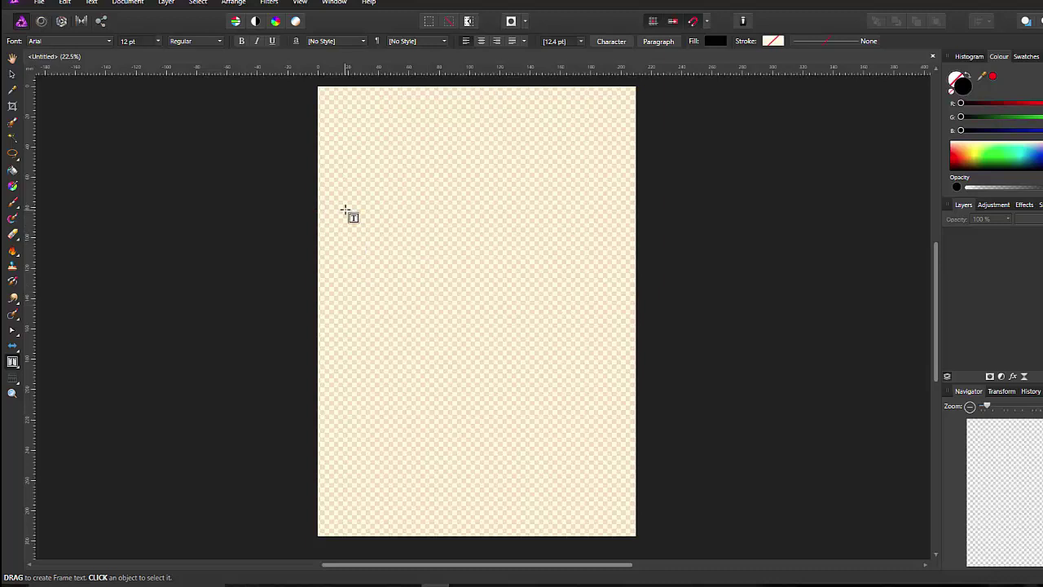
drag(345, 209, 612, 401)
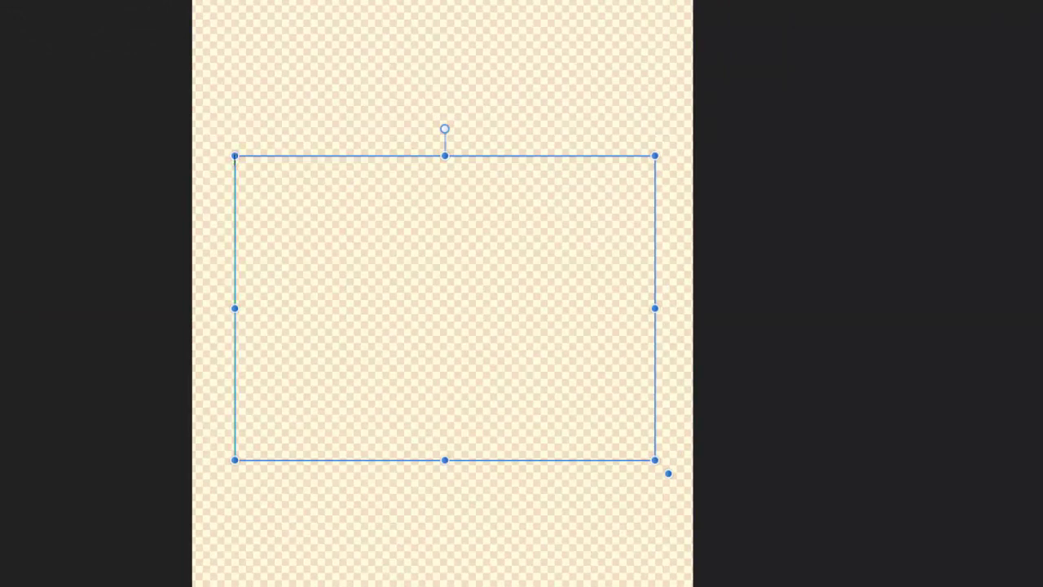
text(s)
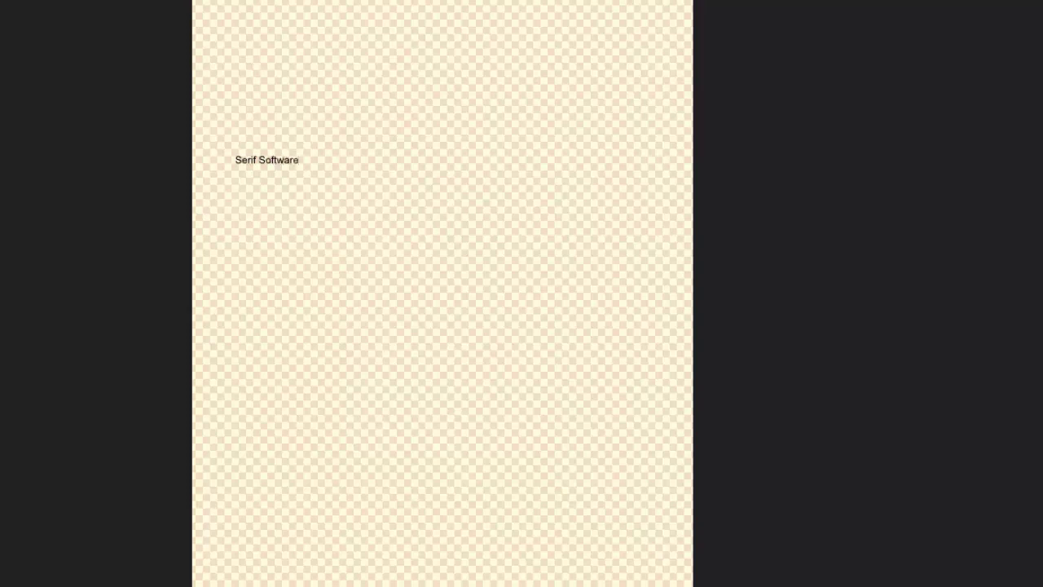
key(Escape)
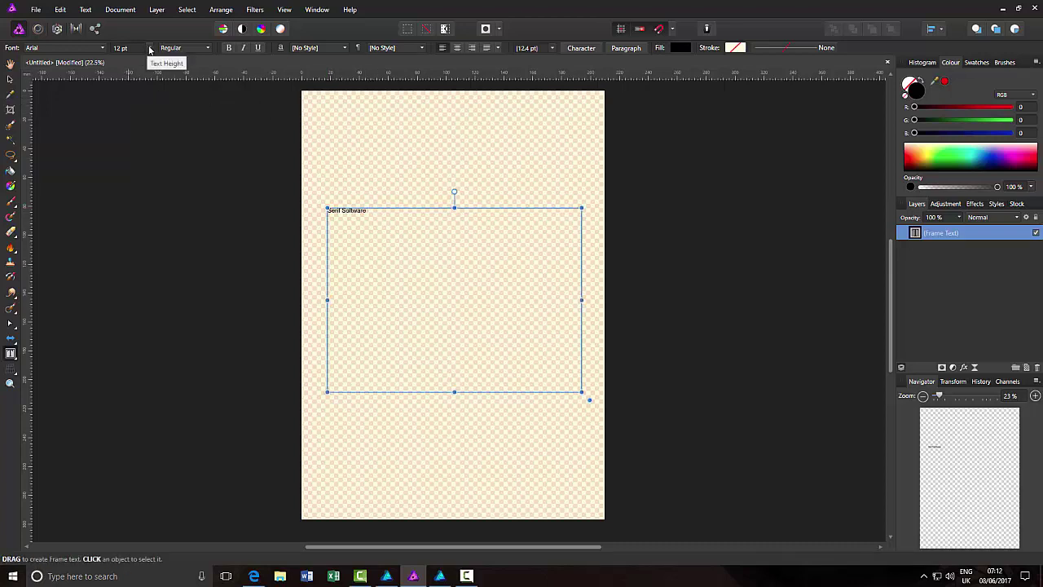
Set the text height to 64 pt and add a second "Serif Software" after the existing words in the frame.
click(149, 47)
scroll(150, 90, down, 3)
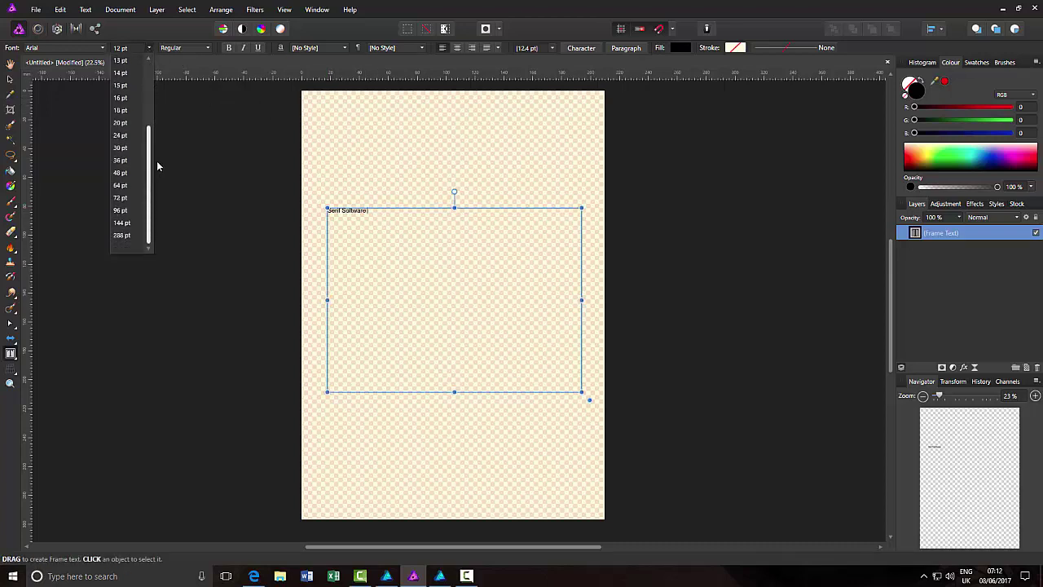
click(120, 185)
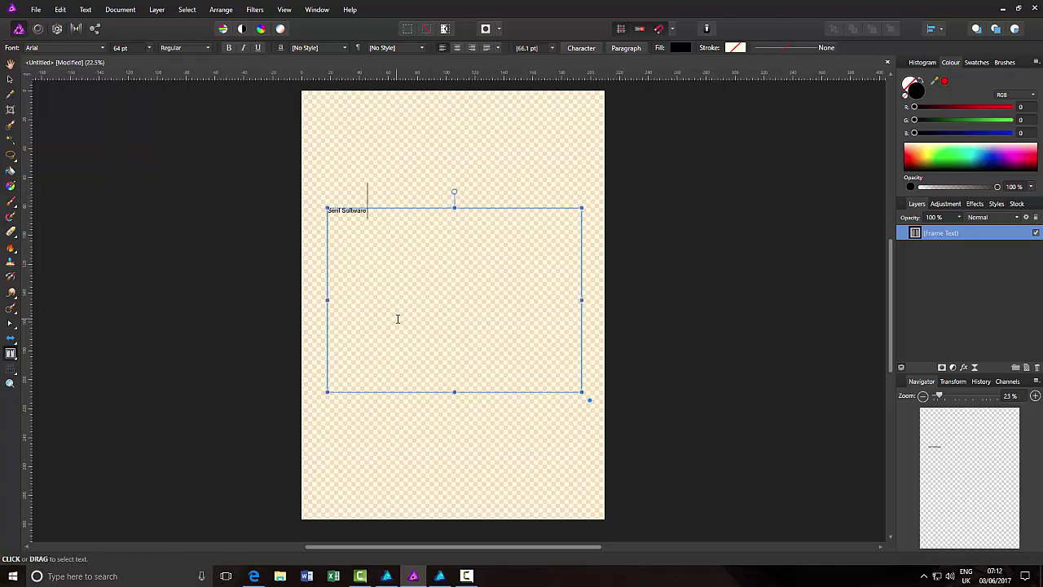
text(S)
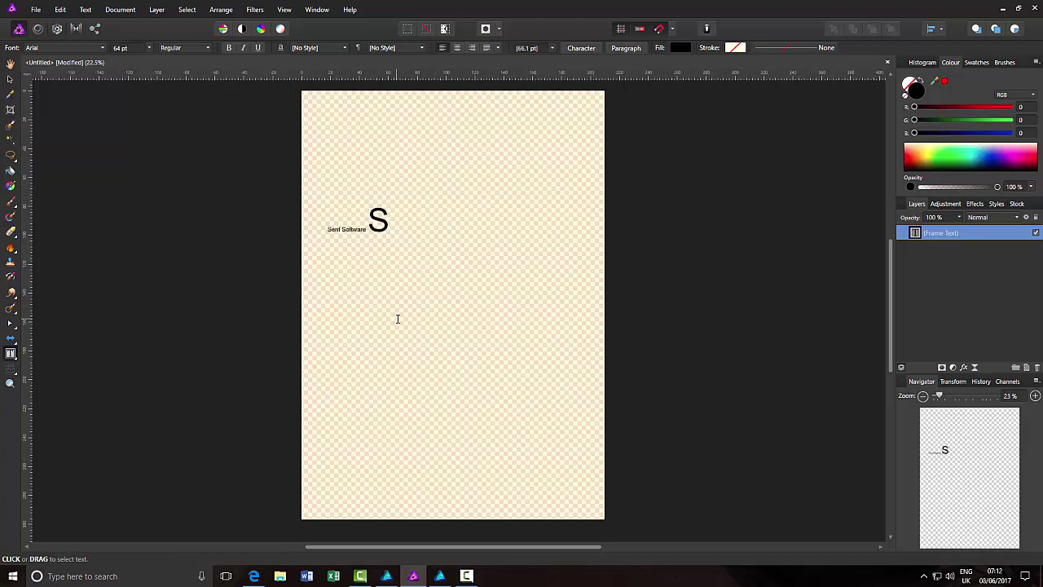
text(erif)
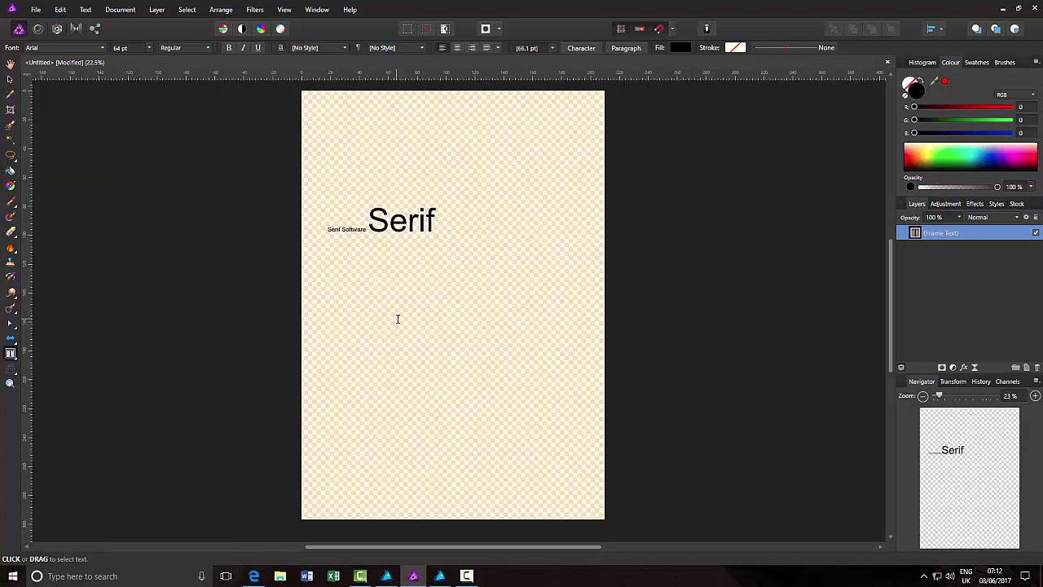
text( Softwa)
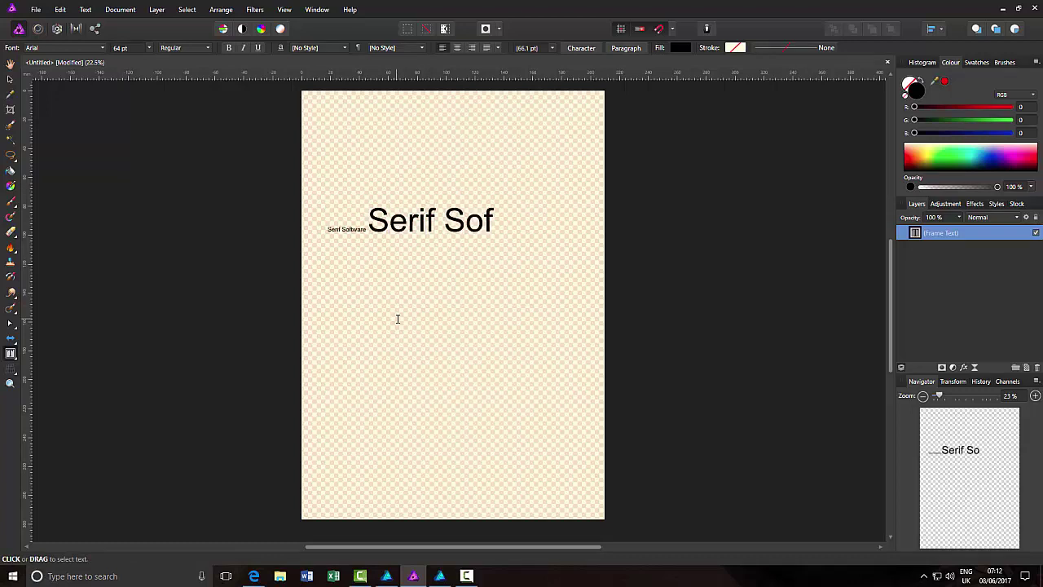
text(rew)
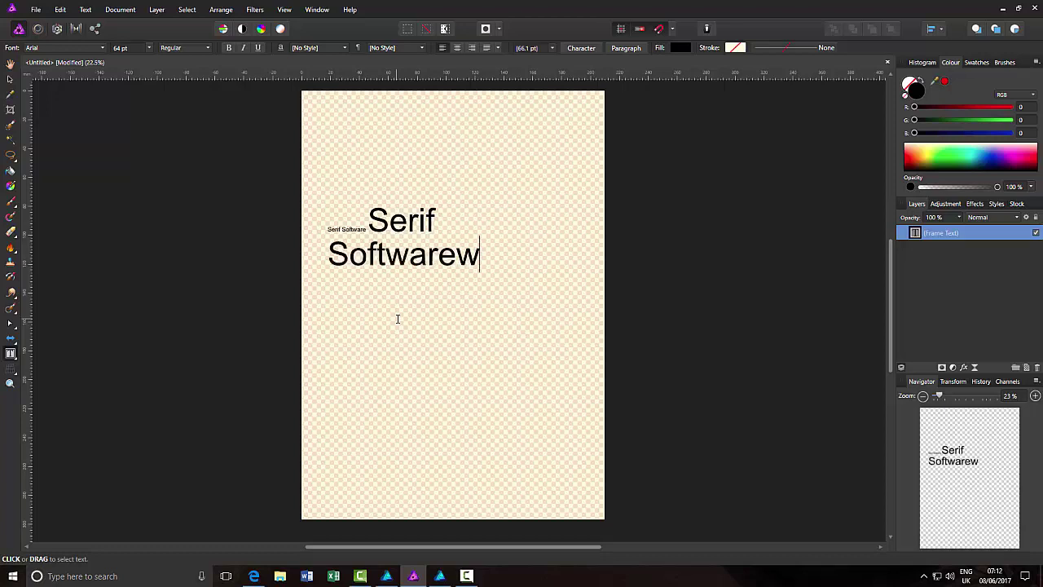
key(BackSpace)
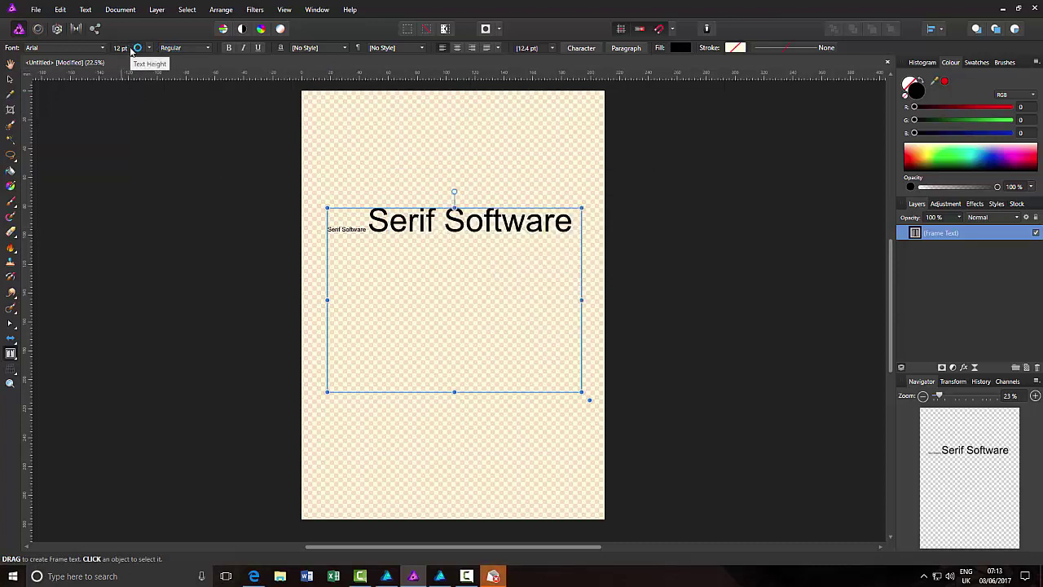
Select all the text in the frame and set its height to 72 pt.
click(484, 220)
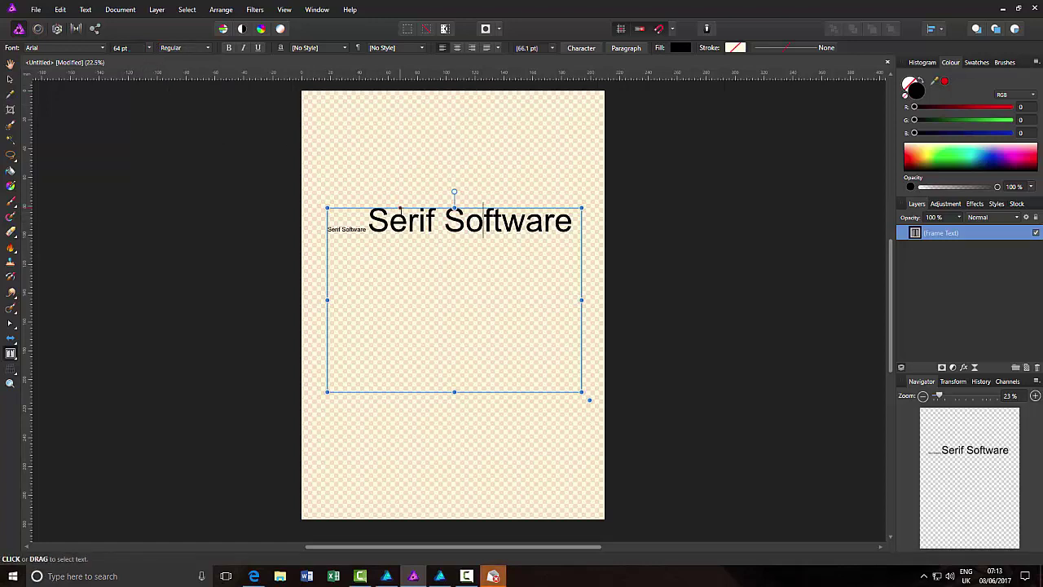
click(519, 244)
drag(573, 222, 327, 221)
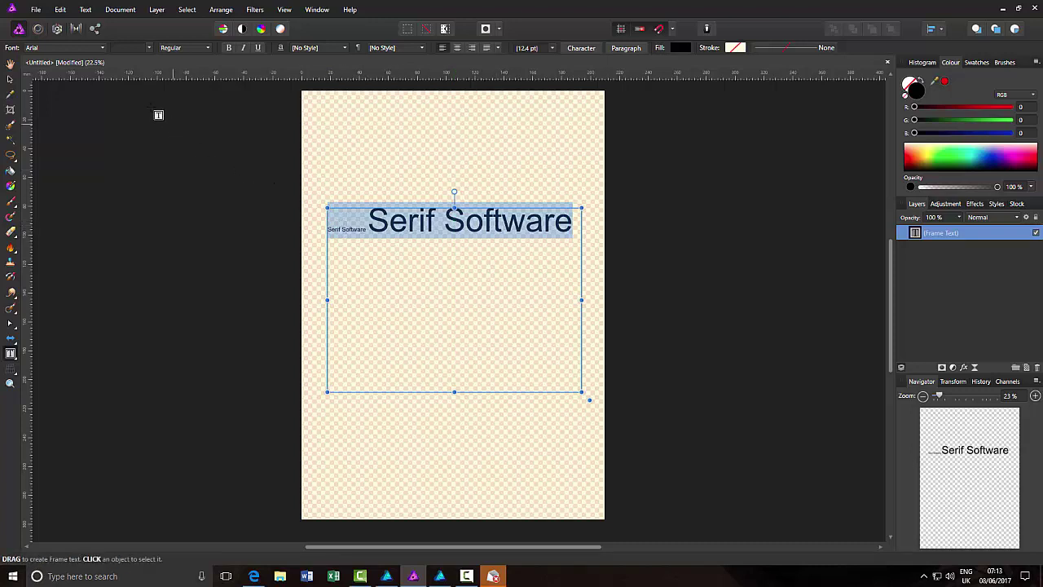
click(150, 51)
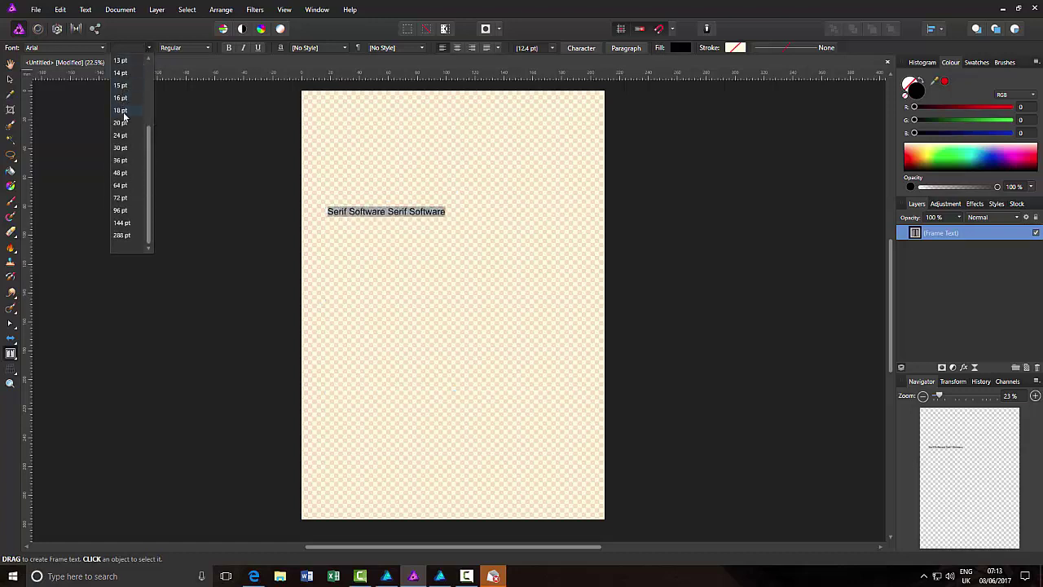
click(127, 199)
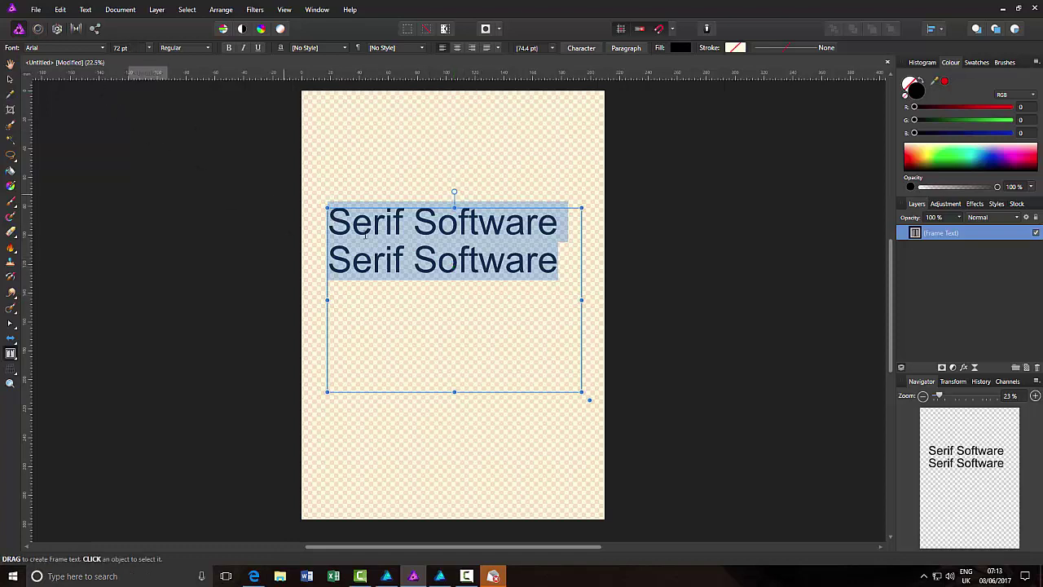
Change the font of the selected frame text to Cinema Gothic BTN Shadow.
click(103, 50)
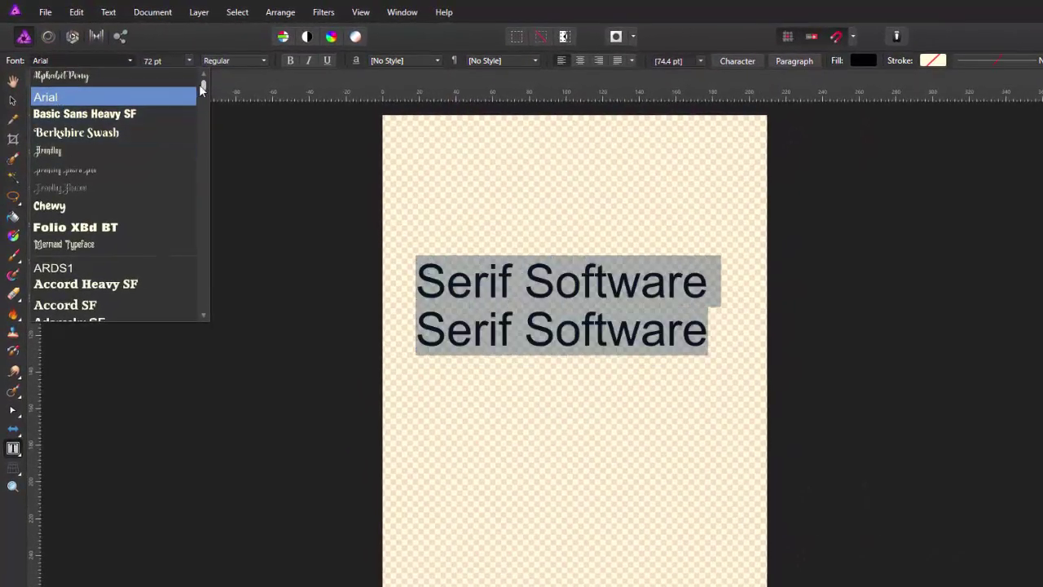
drag(204, 91, 205, 107)
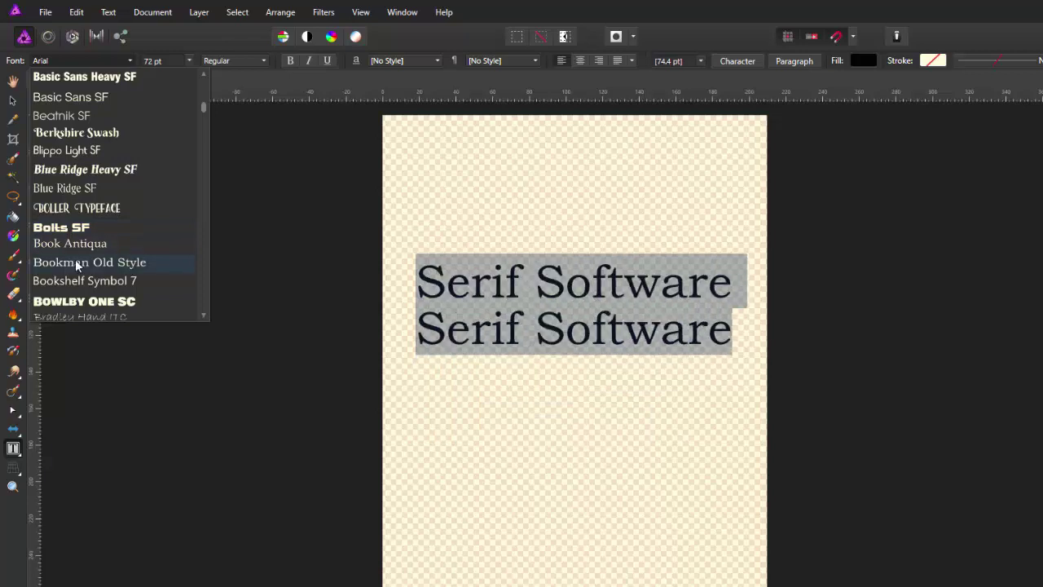
scroll(76, 265, down, 5)
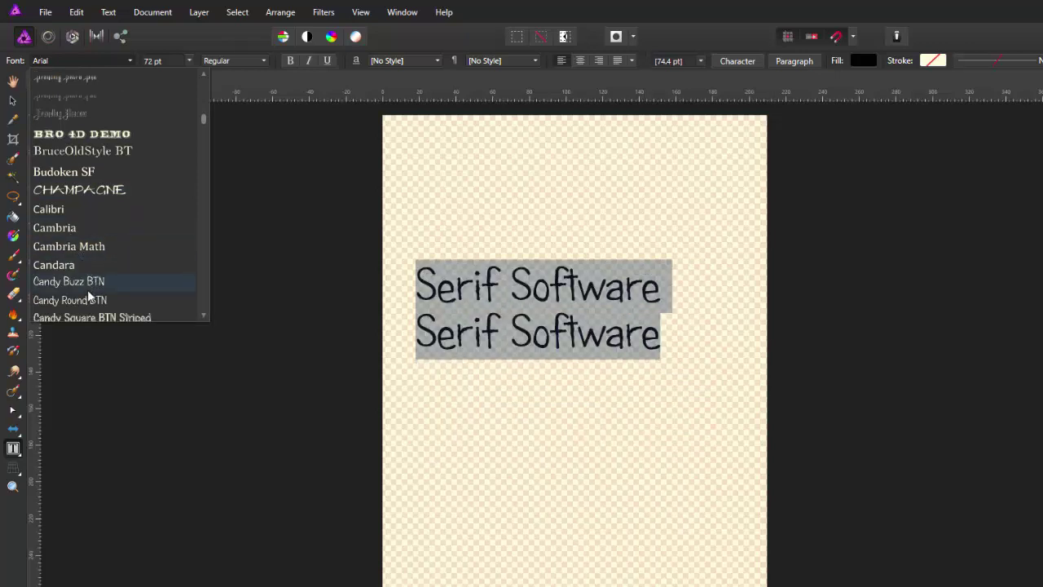
scroll(88, 285, down, 4)
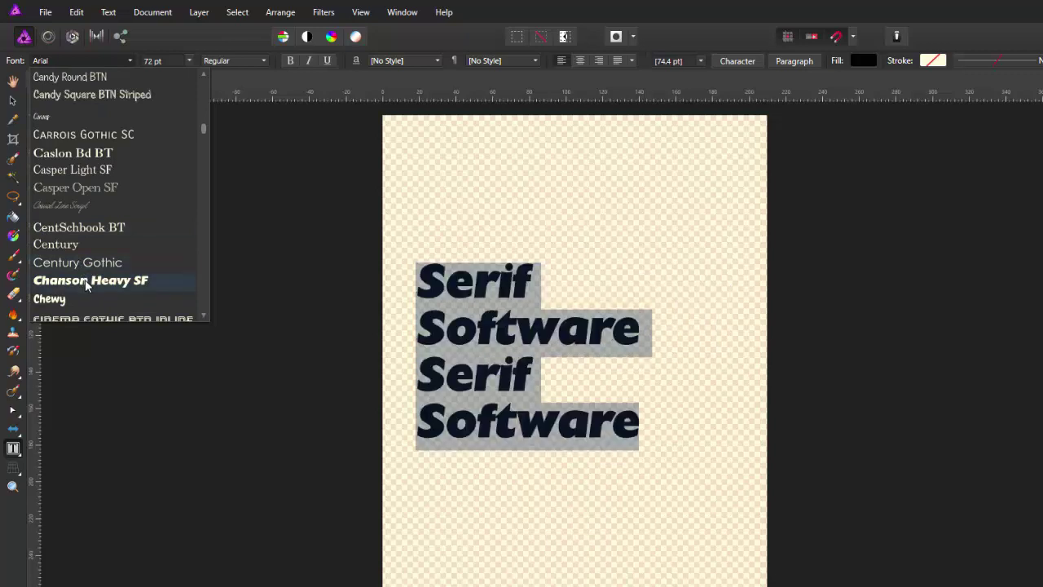
scroll(88, 285, down, 3)
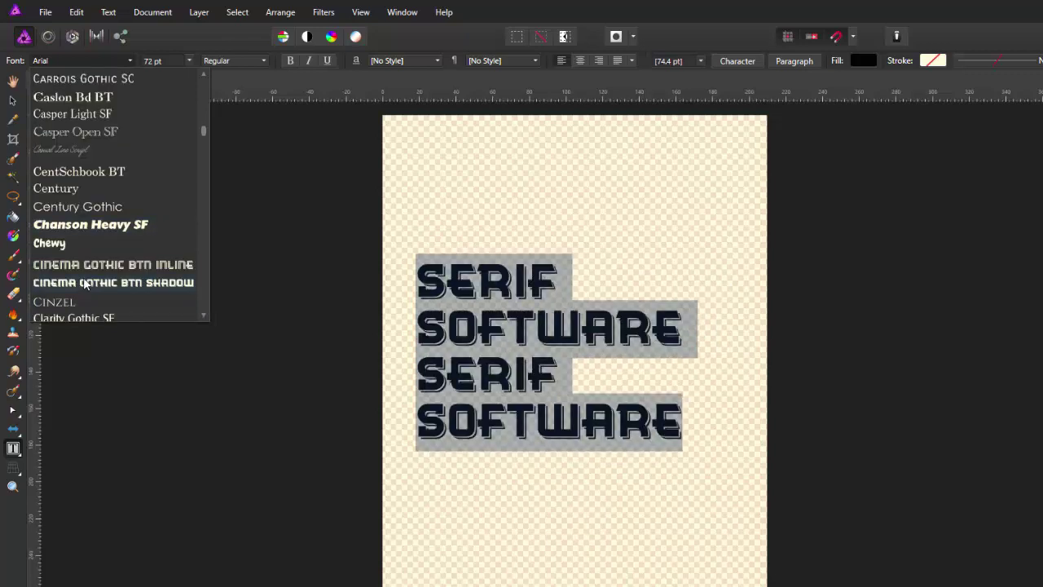
click(85, 283)
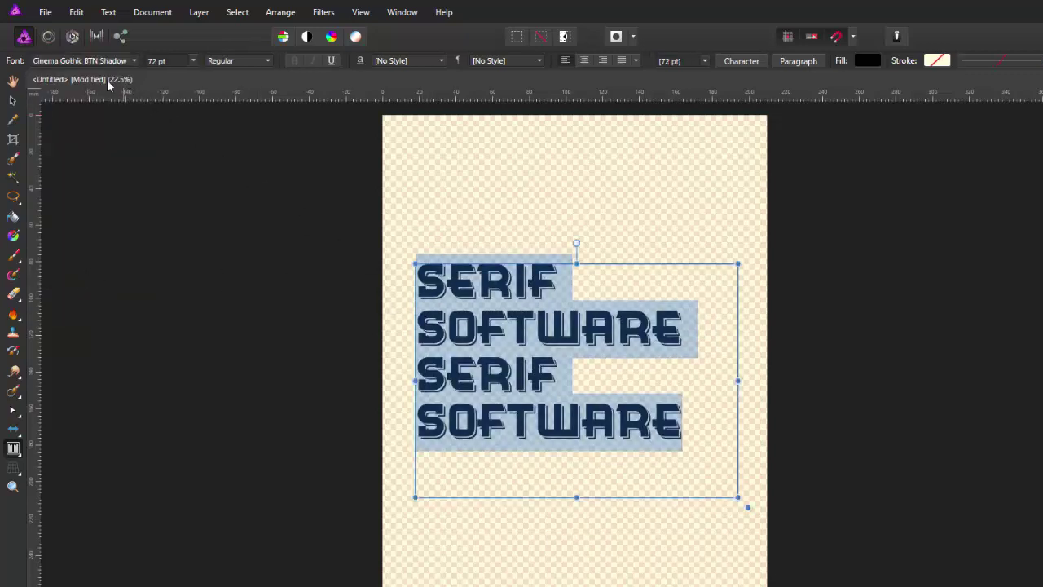
click(692, 440)
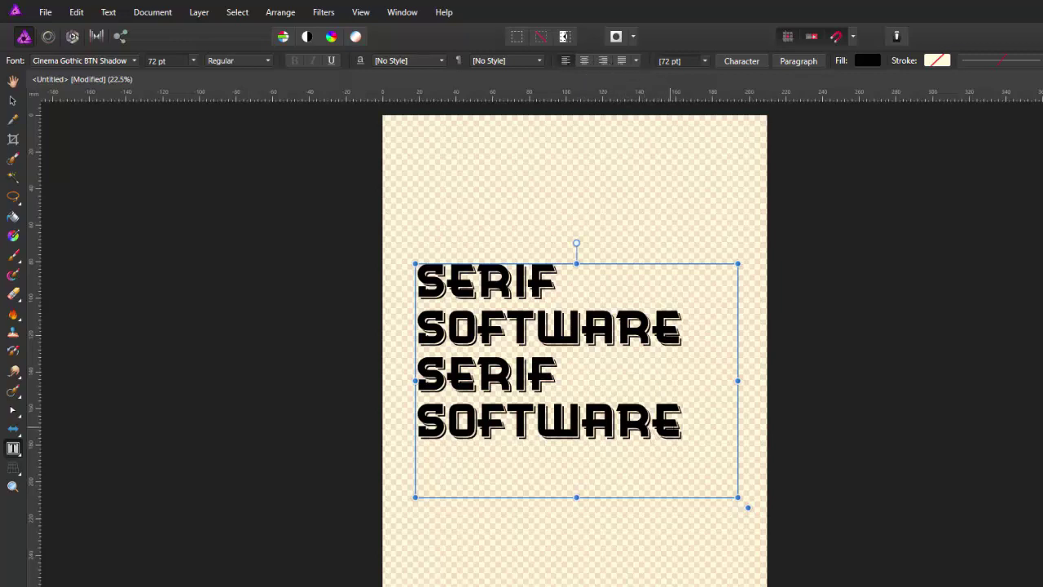
Select all the frame text and try right, centre and justified alignment before setting it back to left.
drag(683, 424, 451, 302)
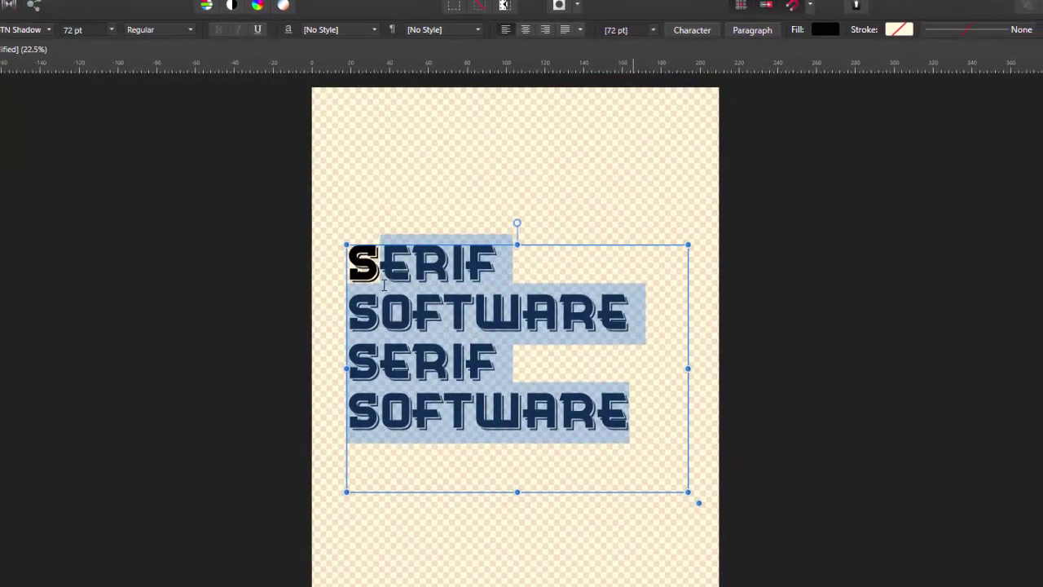
drag(384, 284, 363, 275)
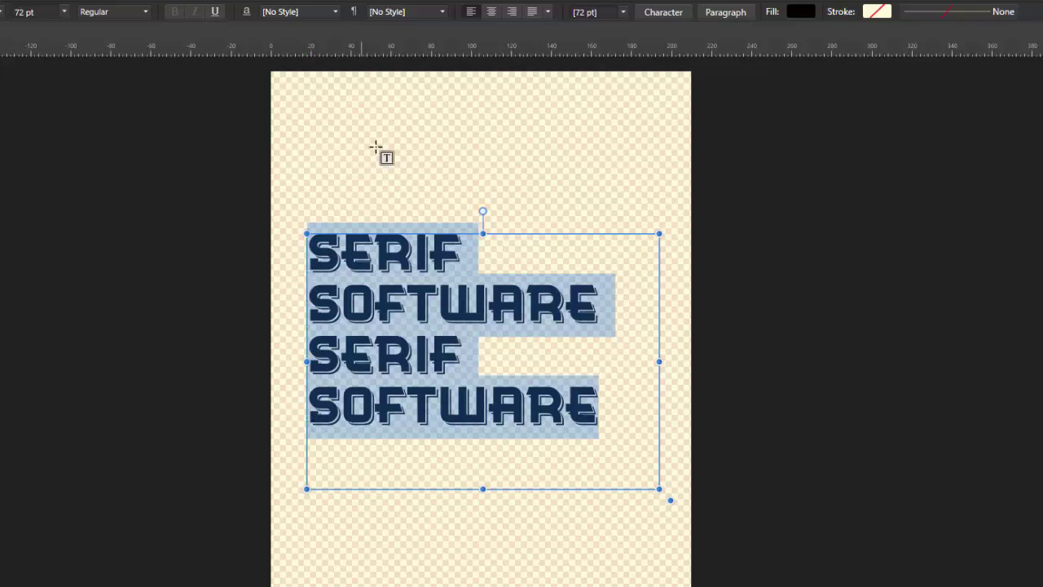
click(511, 13)
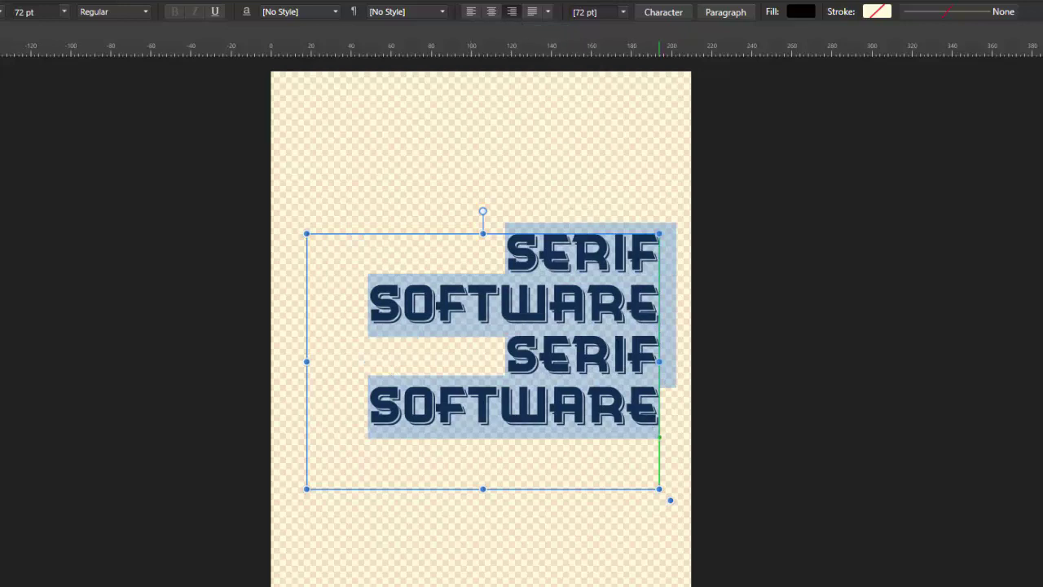
click(492, 12)
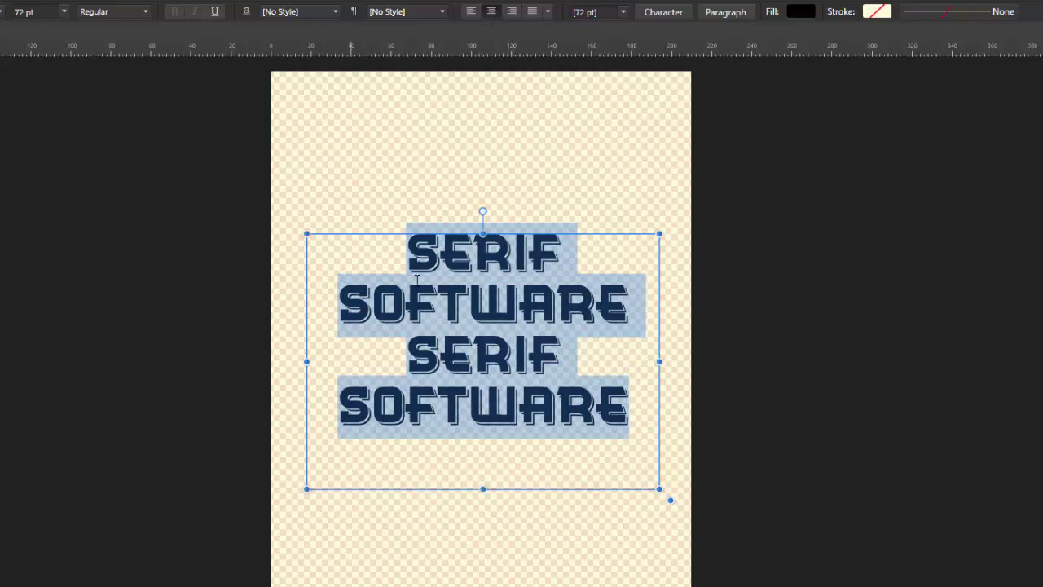
click(533, 12)
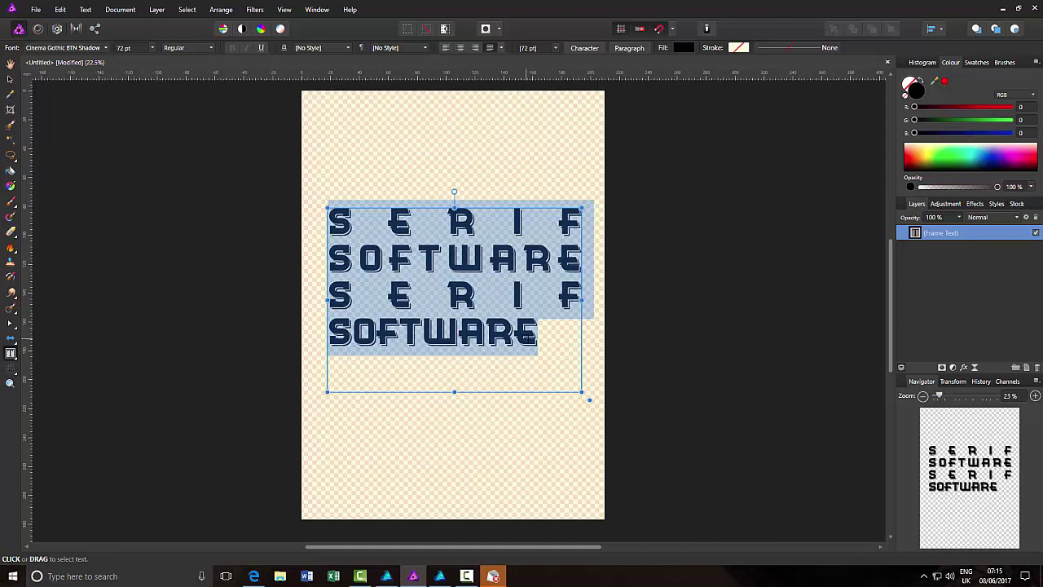
click(445, 48)
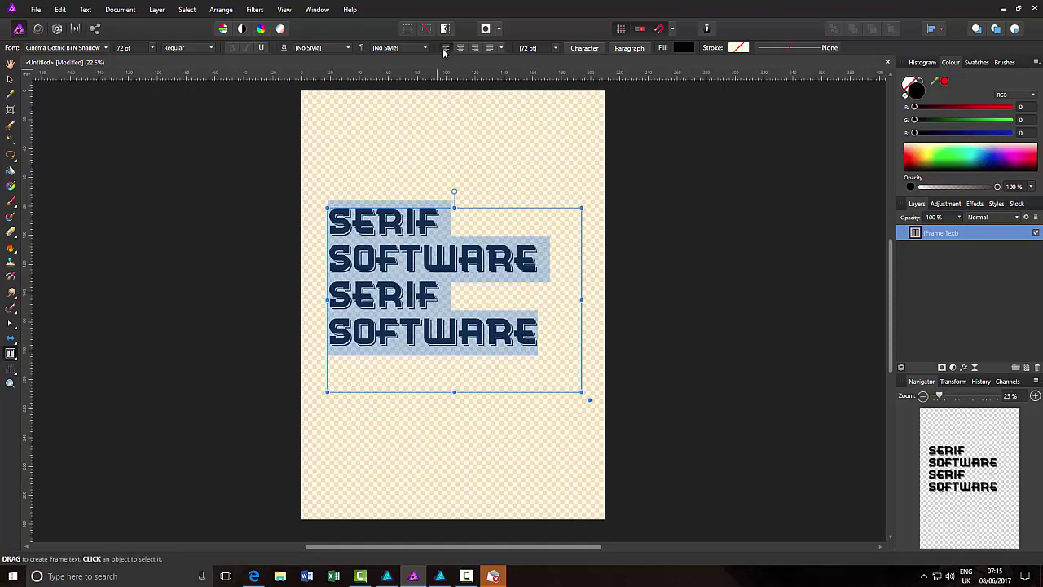
click(482, 433)
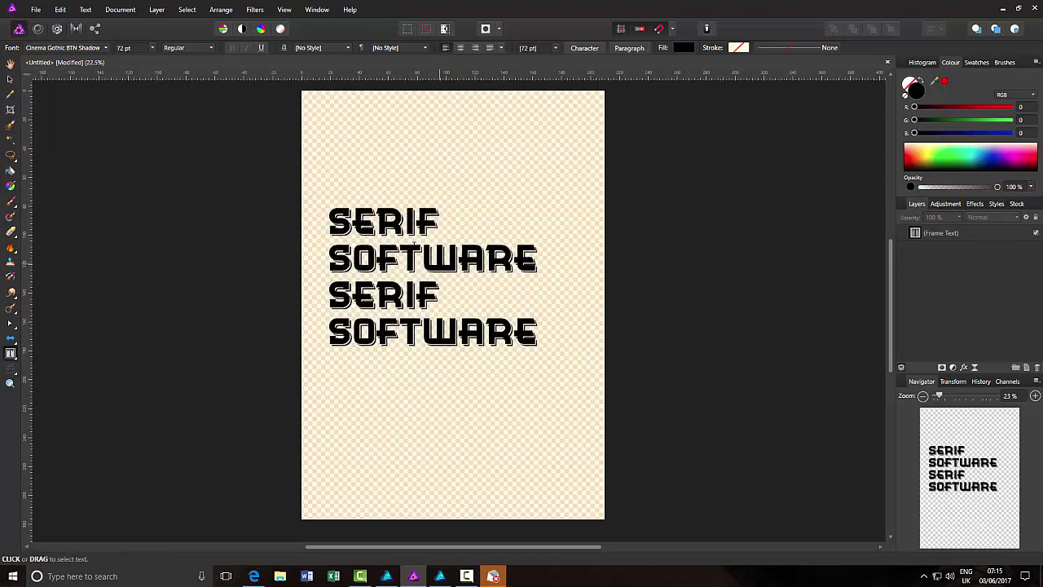
Shorten the text frame from its lower edge, narrow it slightly from the right, and move it to the upper part of the page.
key(z)
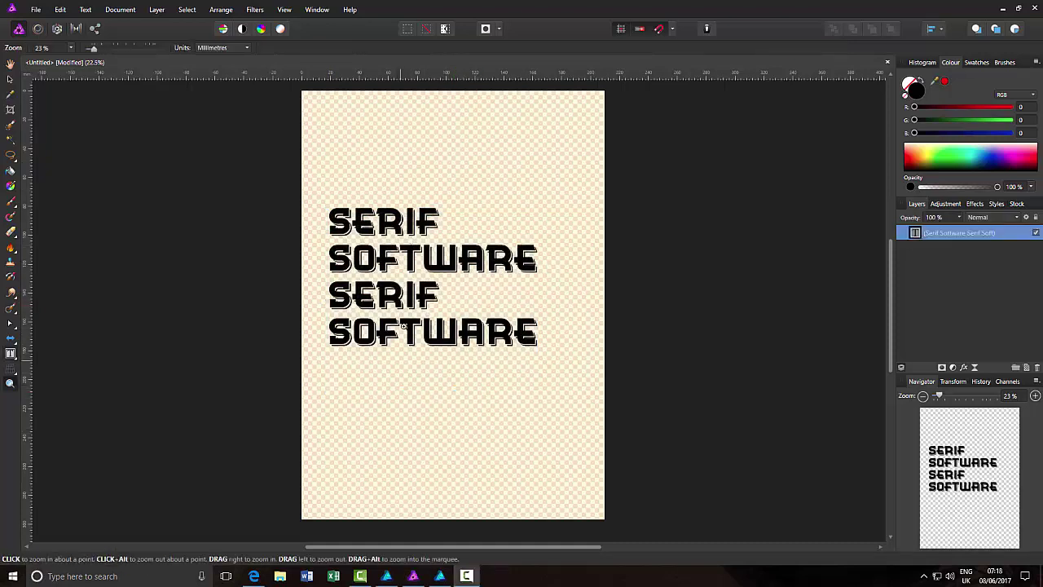
click(11, 353)
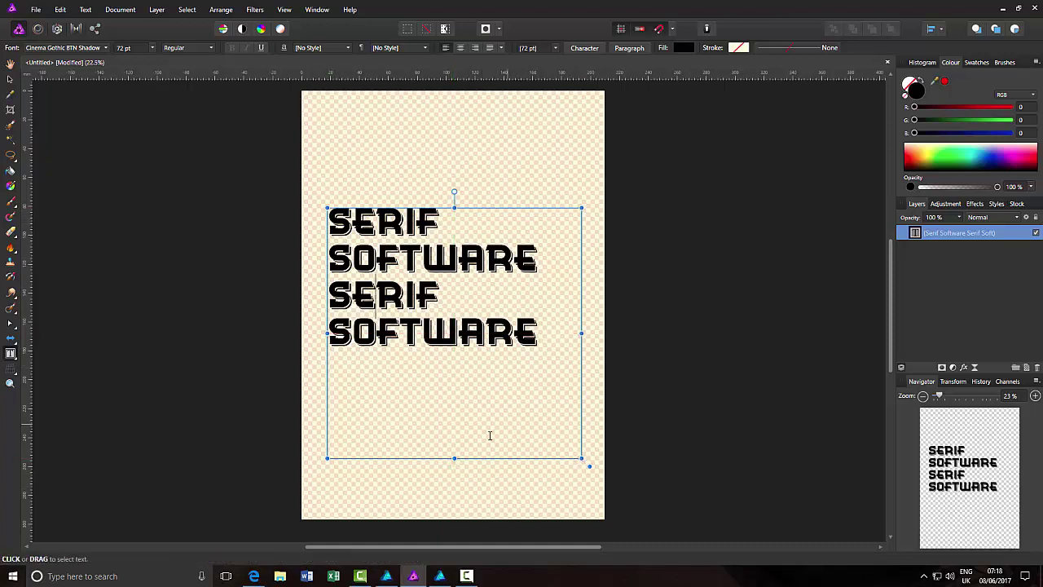
click(454, 458)
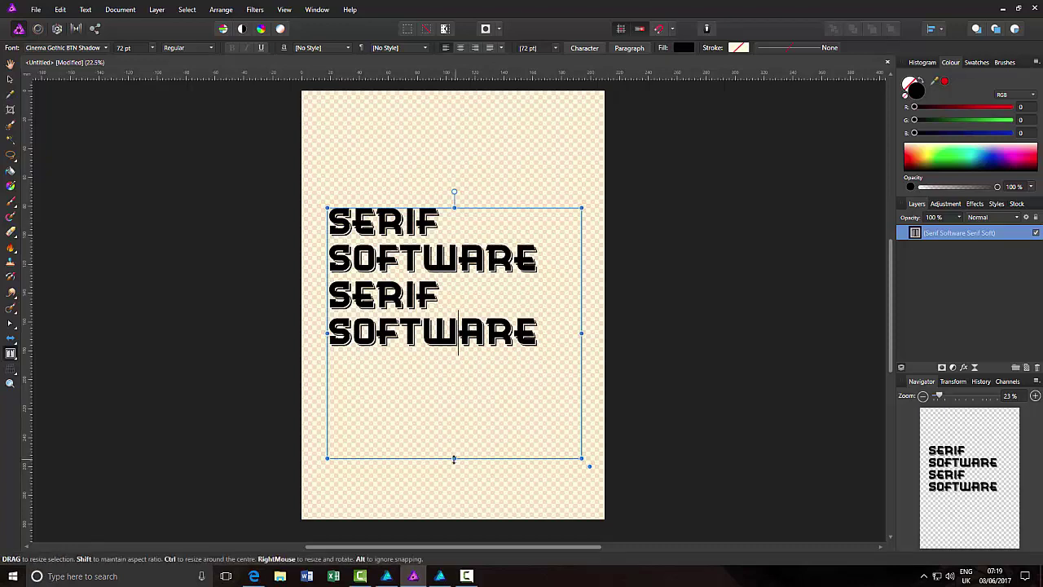
drag(455, 459, 455, 405)
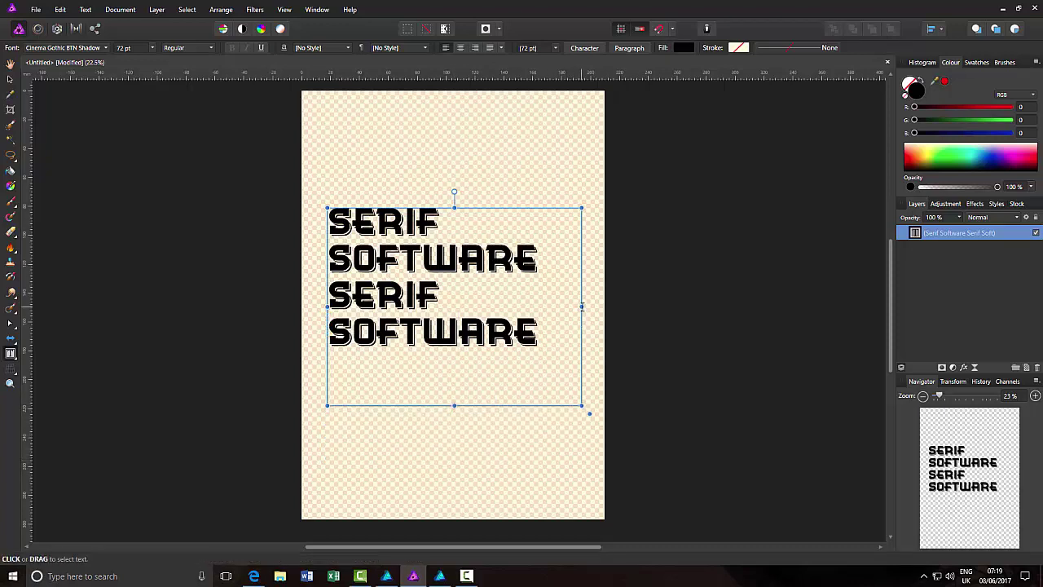
drag(581, 307, 564, 308)
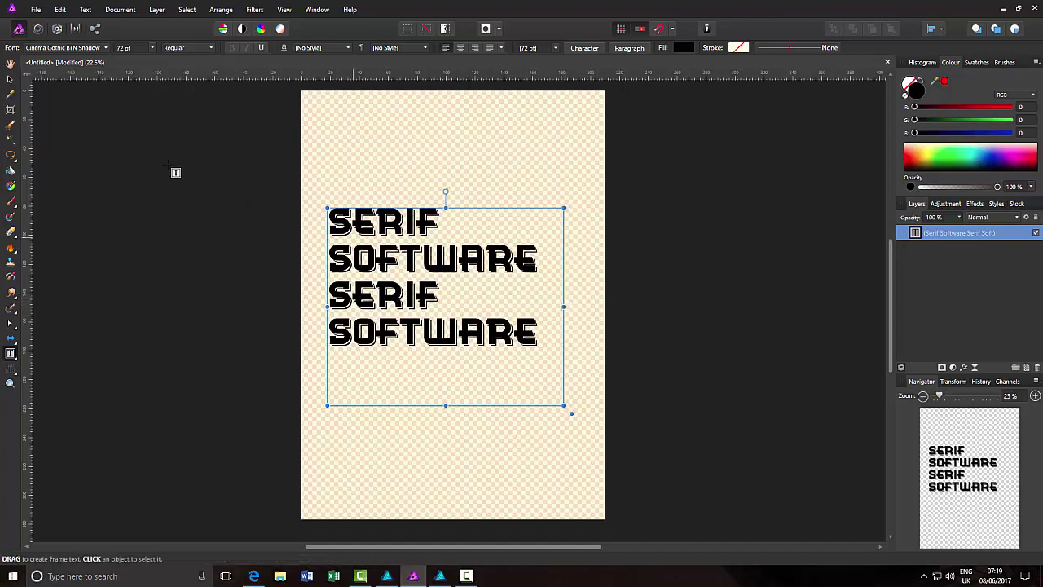
click(10, 79)
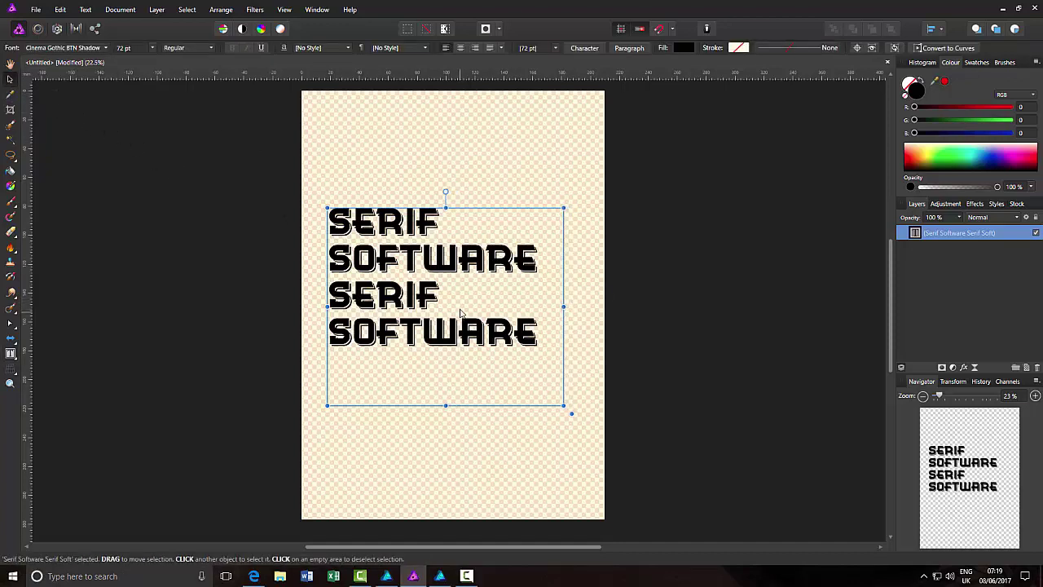
drag(460, 312, 447, 214)
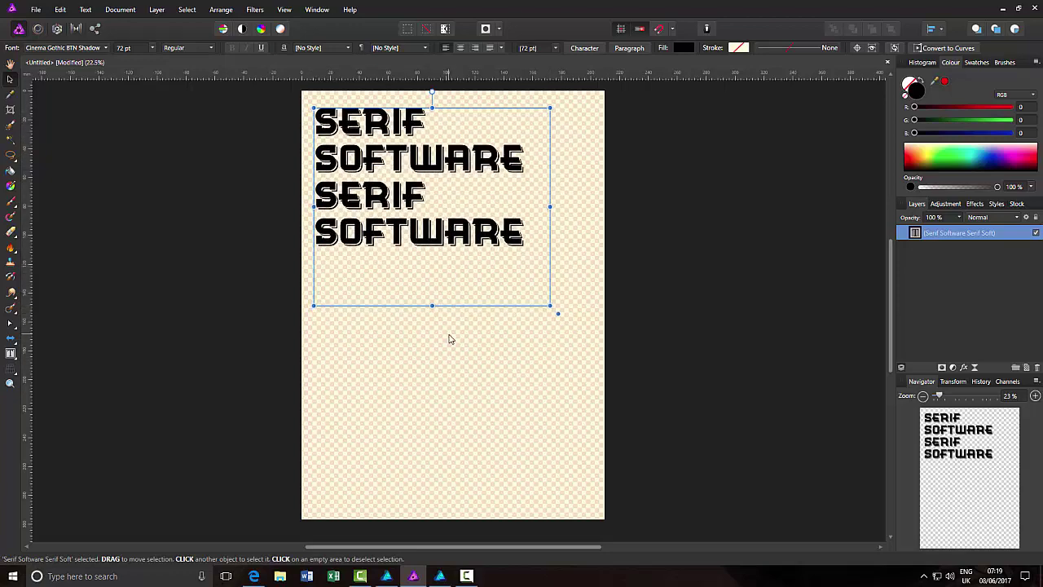
Switch to Affinity Designer, stretch the artistic text to about 168 mm wide by 126 mm high, and move it up to about Y 21 mm.
click(386, 576)
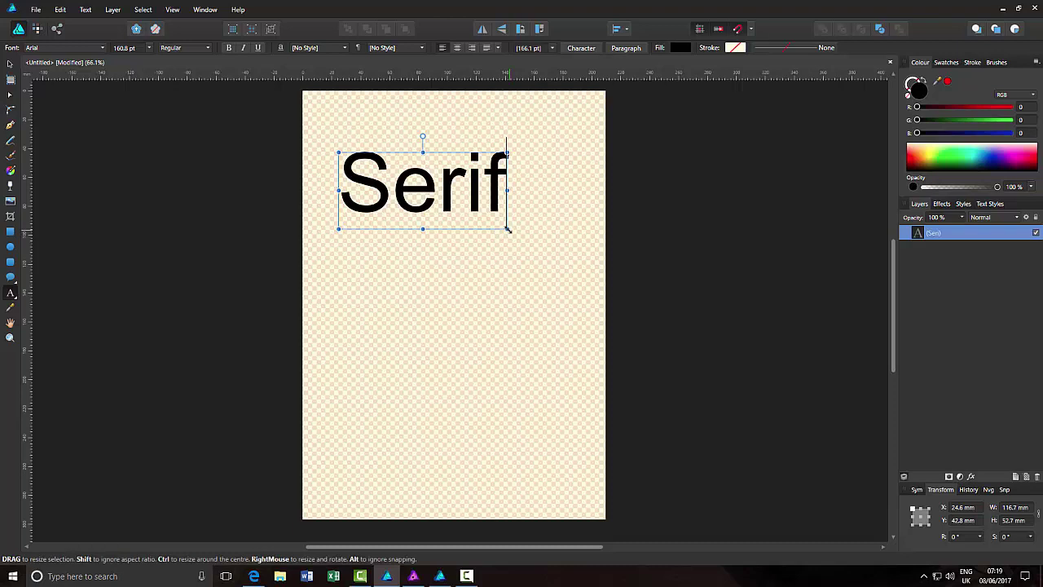
drag(507, 229, 571, 258)
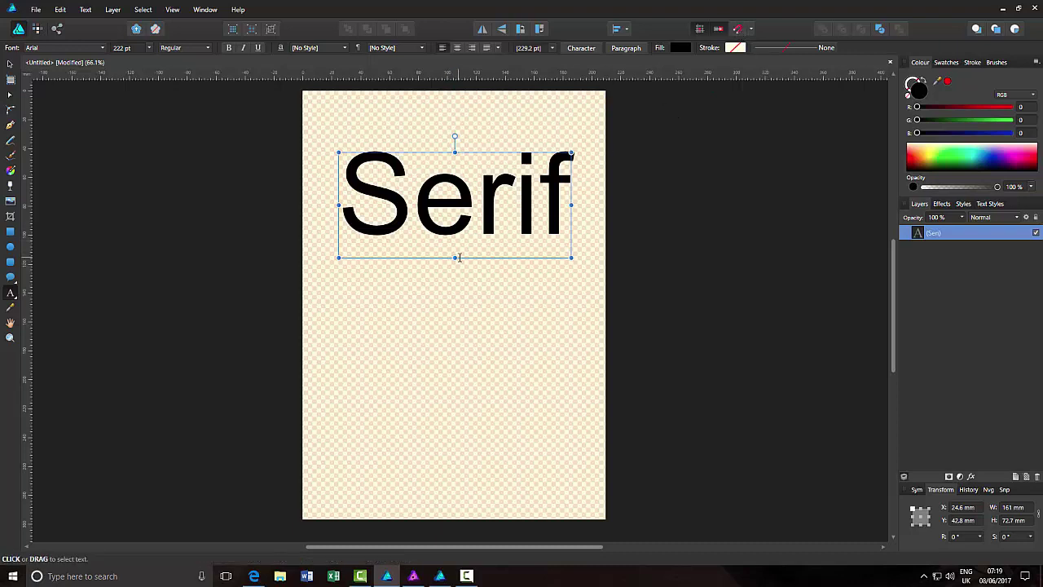
drag(459, 257, 456, 330)
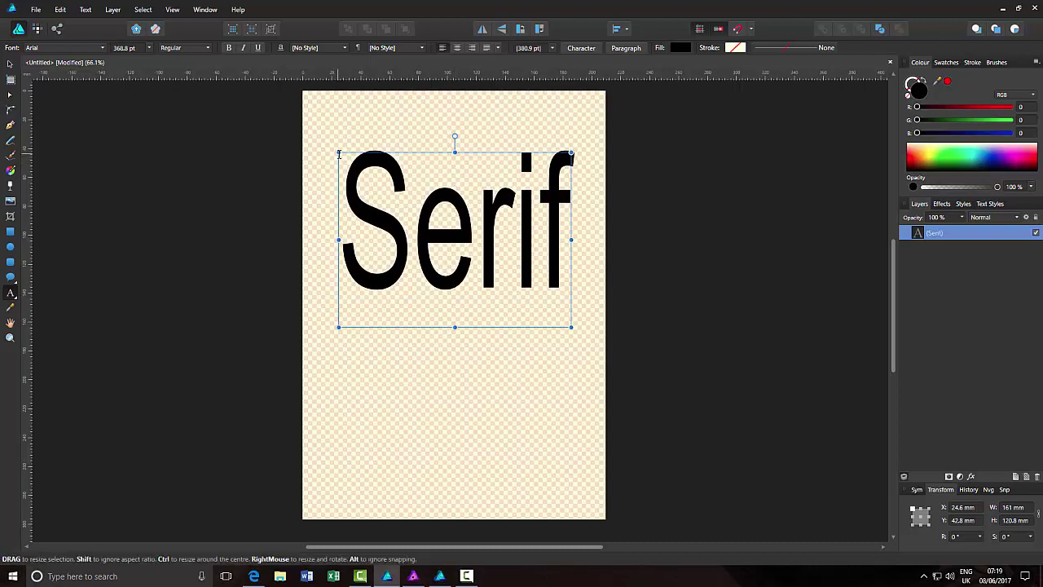
drag(338, 152, 327, 144)
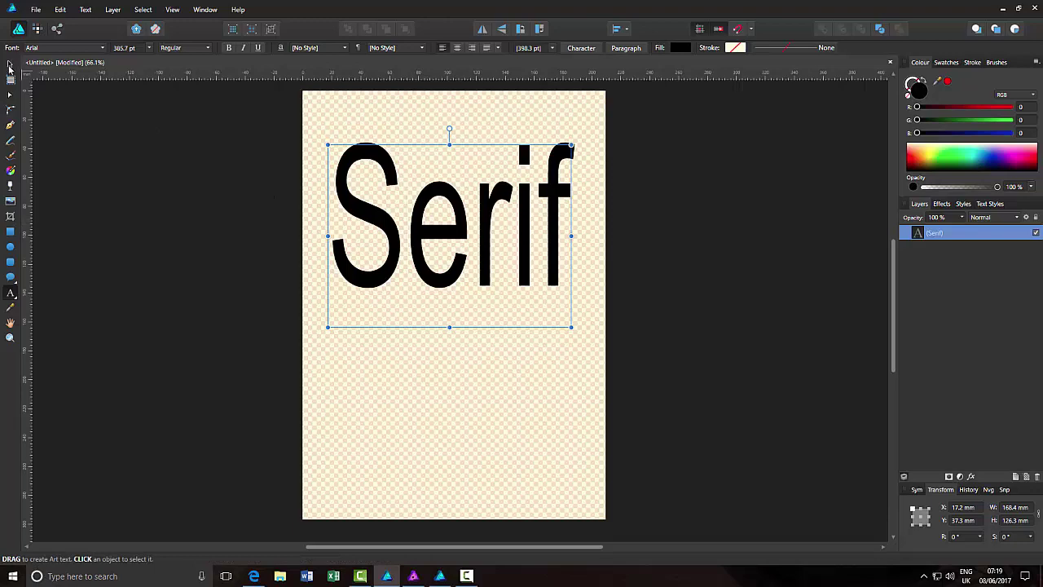
click(10, 66)
drag(453, 248, 454, 225)
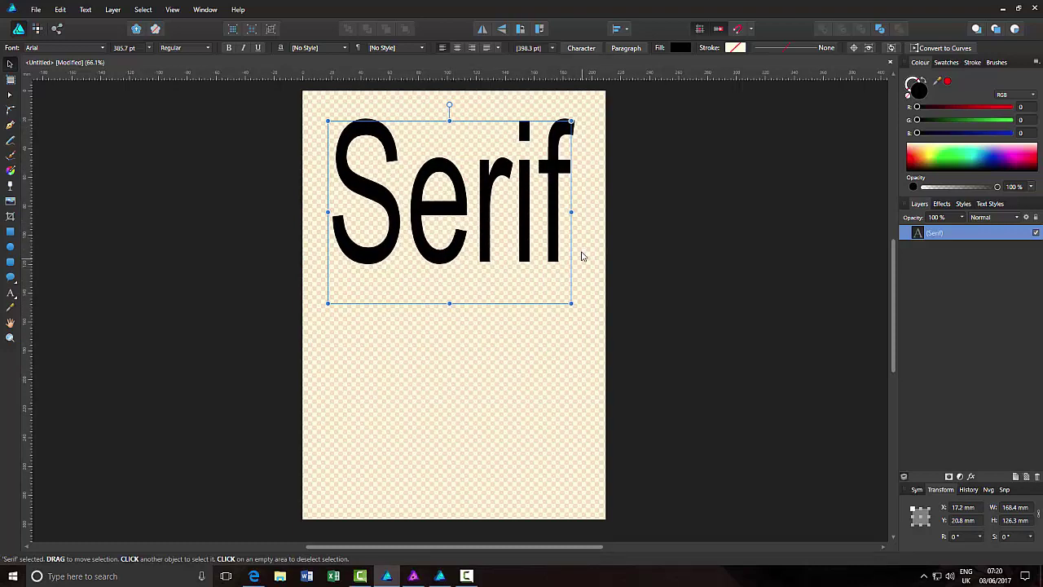
Delete the "Serif" artistic text layer, and switch to Affinity Photo to delete the frame text layer.
right_click(962, 241)
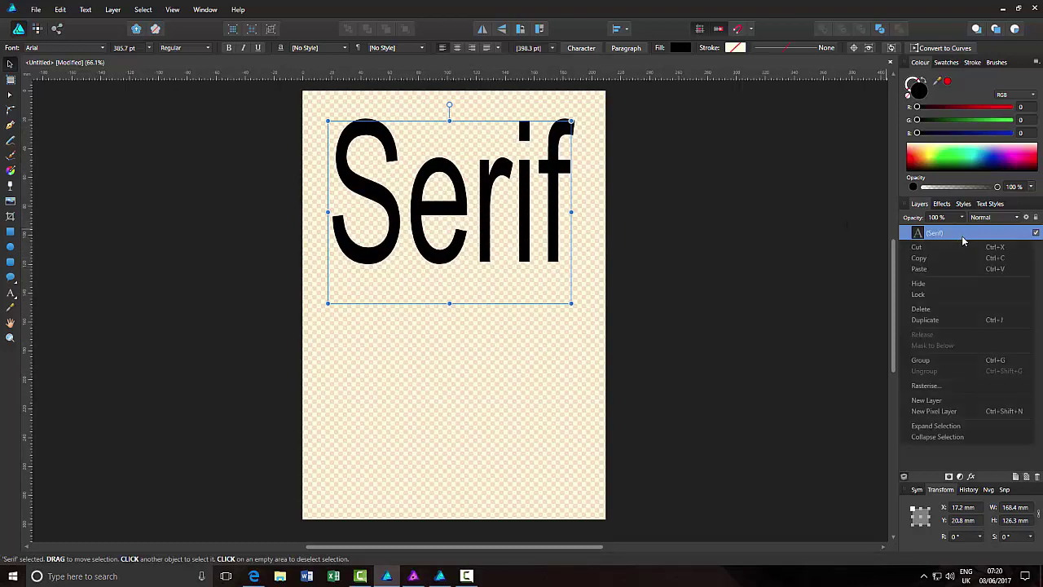
click(935, 312)
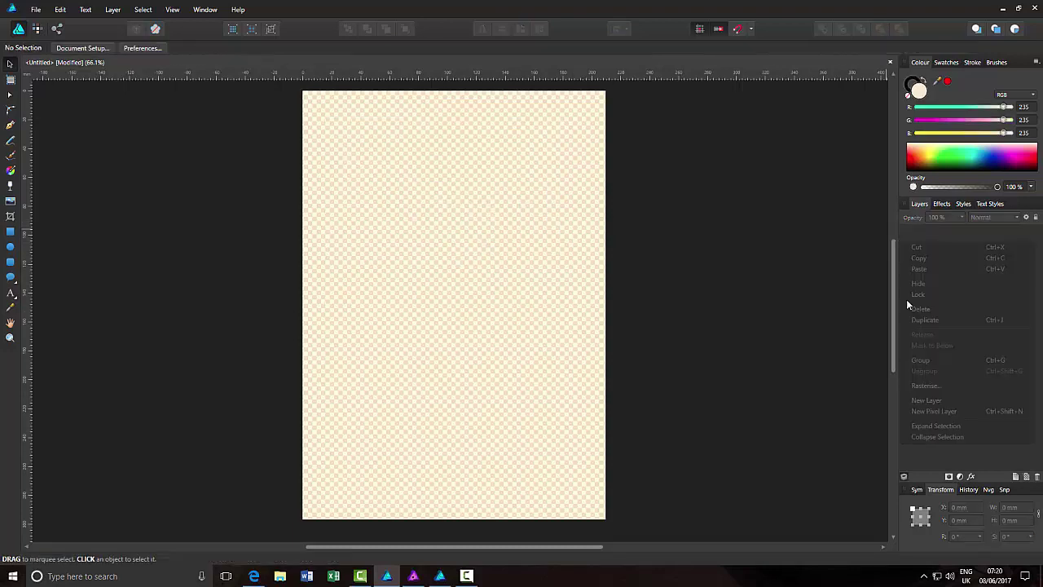
click(414, 577)
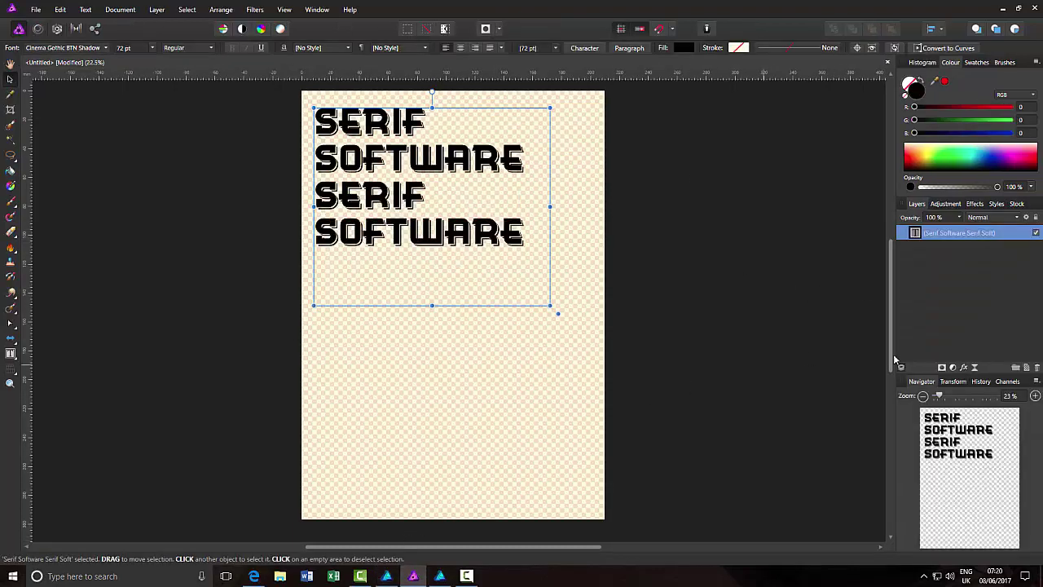
right_click(949, 236)
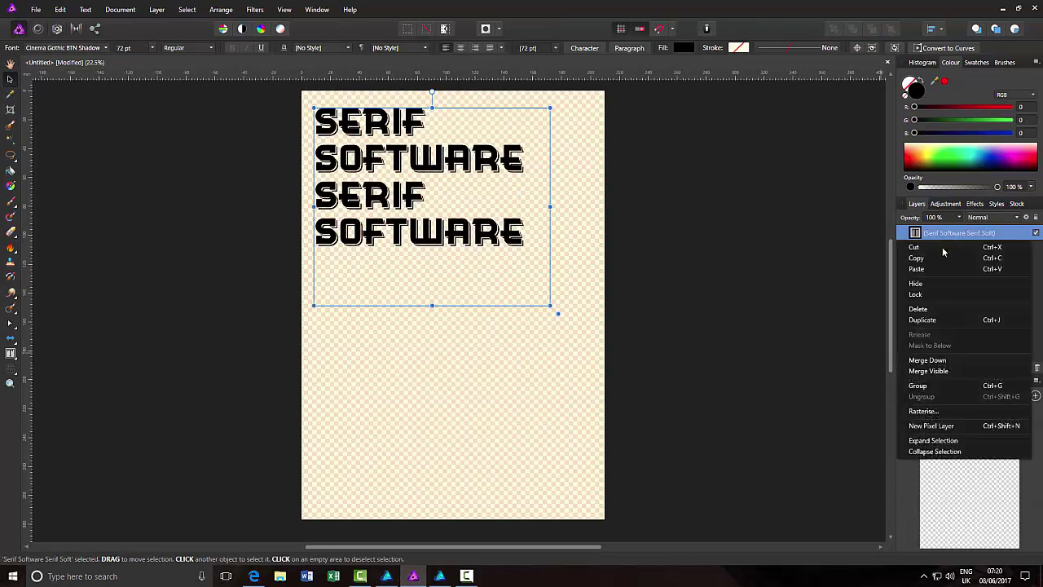
click(919, 310)
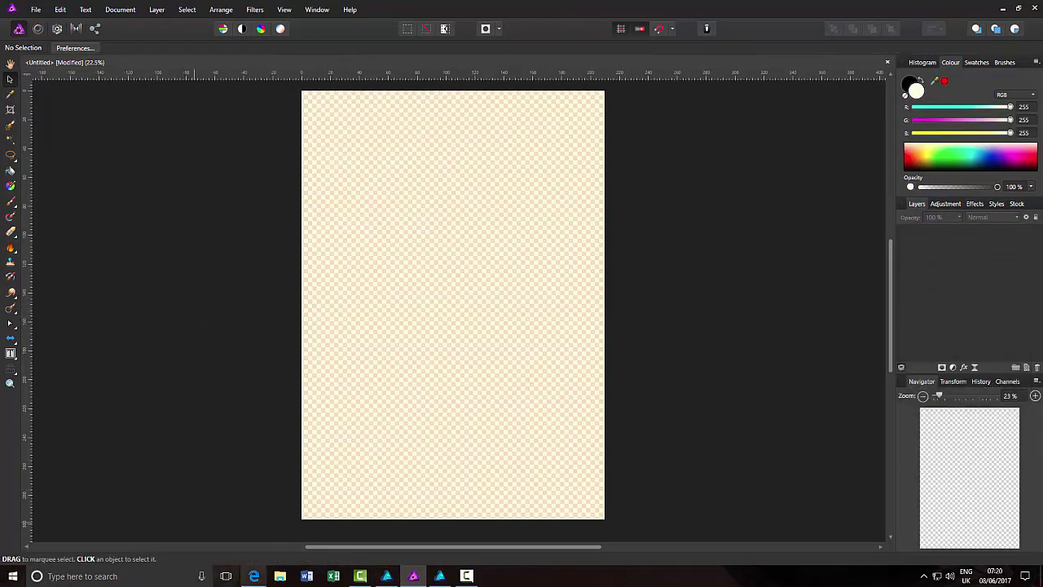
Switch to Affinity Designer and add the artistic text "Serif" in Arial at 36 pt near the page's upper-left corner.
click(390, 576)
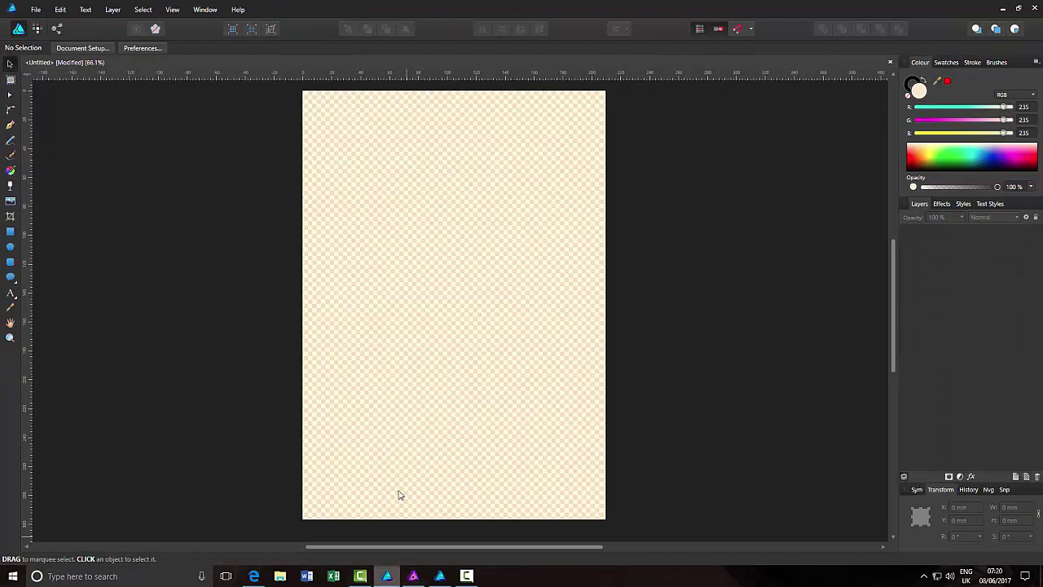
click(390, 576)
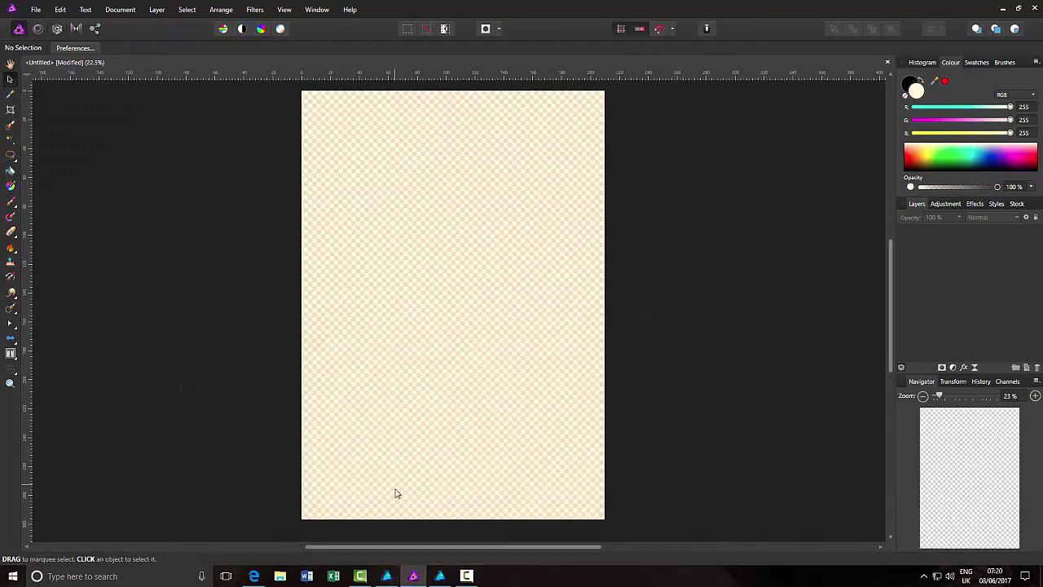
click(388, 576)
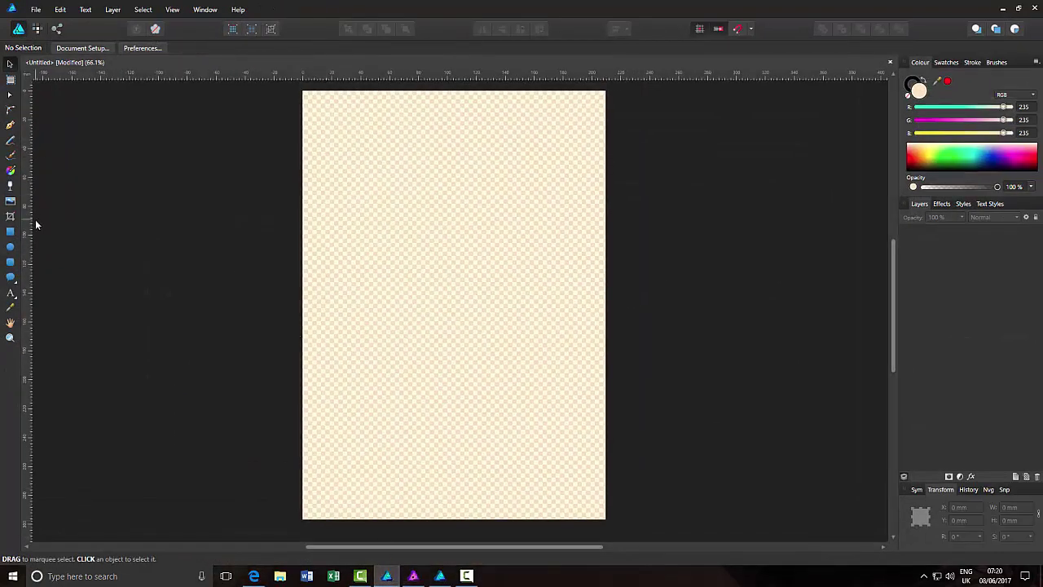
click(13, 298)
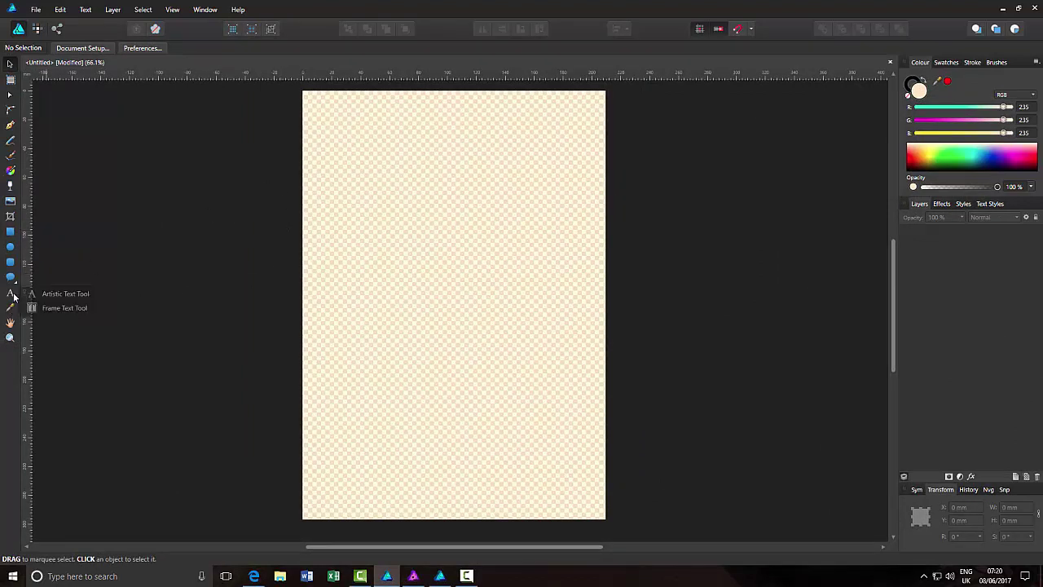
click(65, 293)
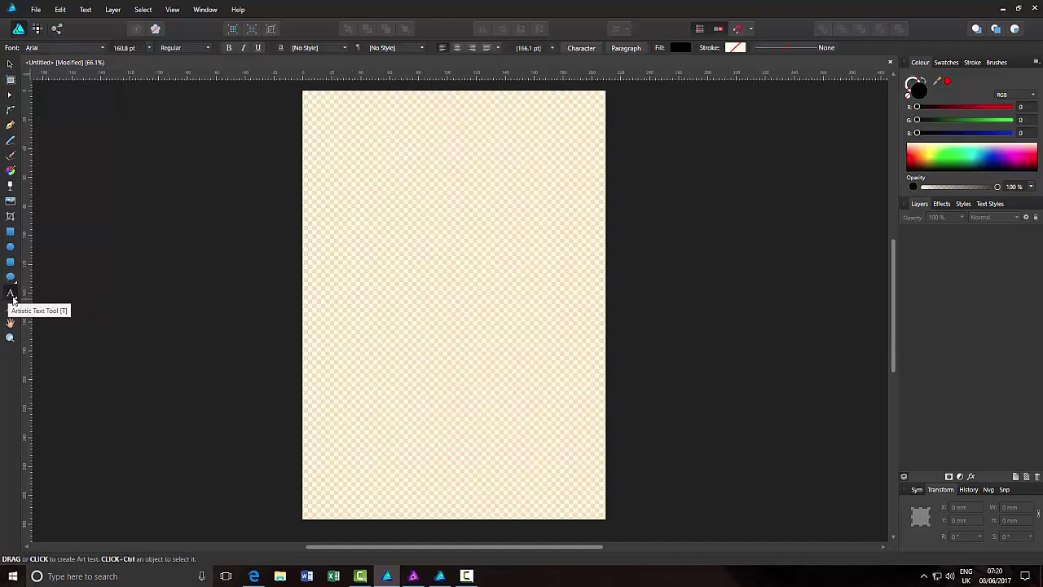
click(150, 49)
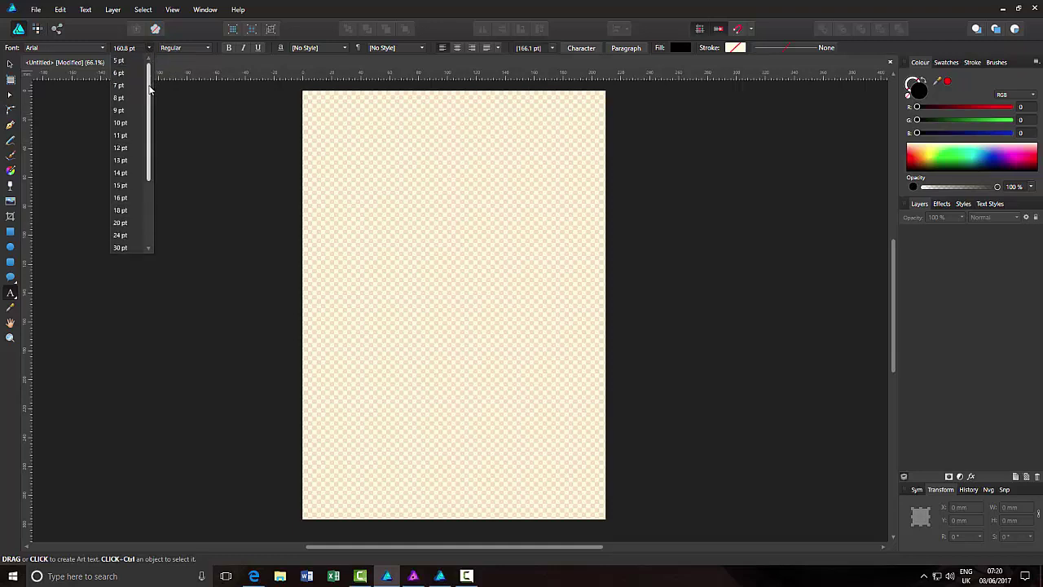
drag(149, 89, 149, 157)
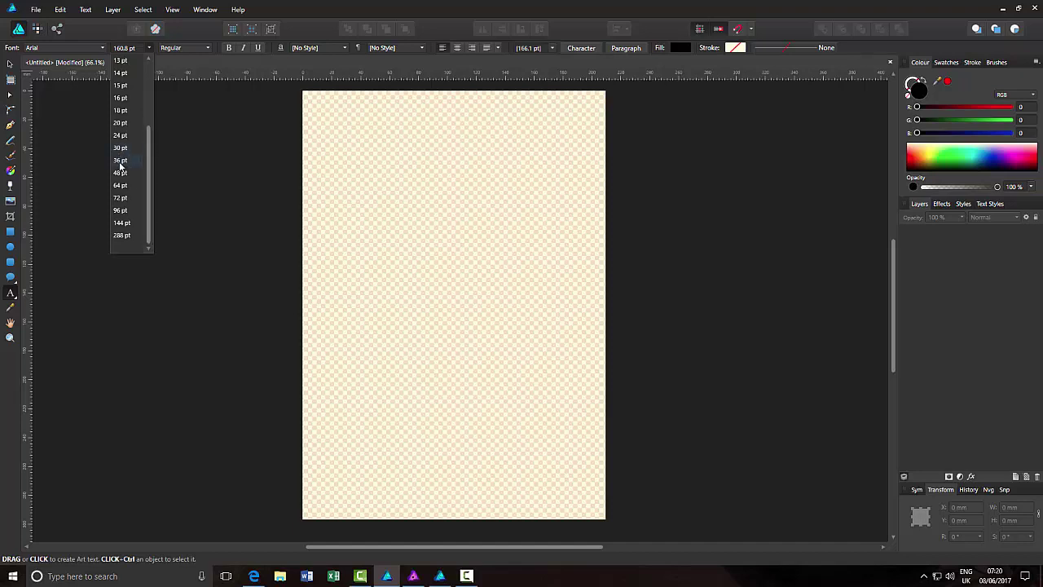
click(120, 161)
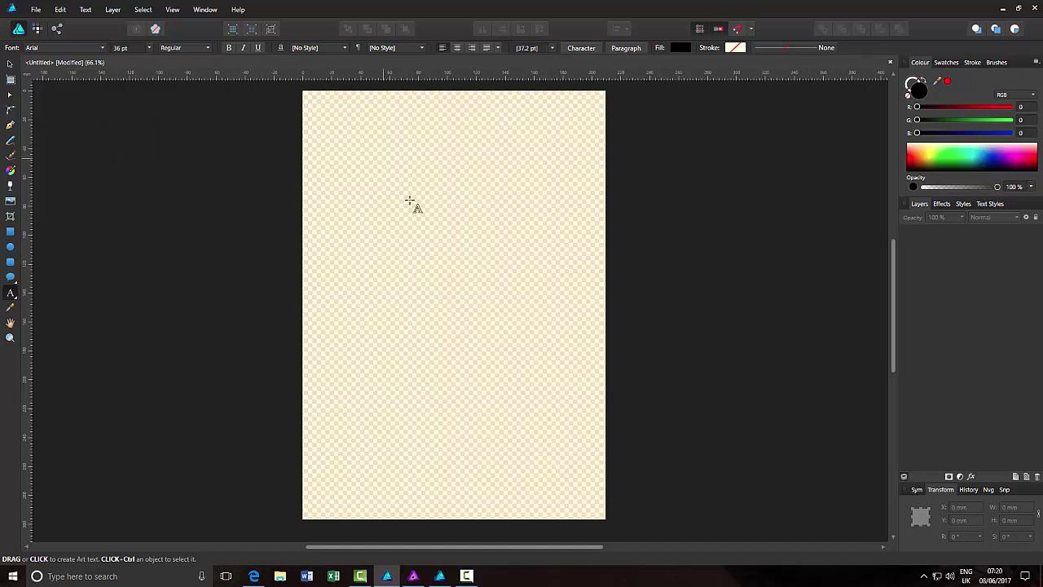
click(333, 144)
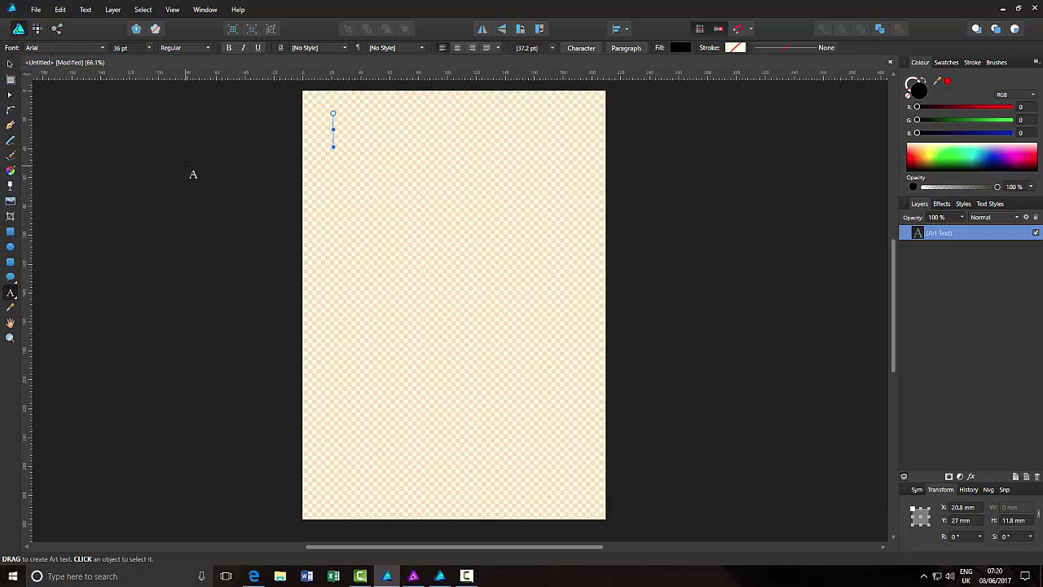
text(Serif)
key(Escape)
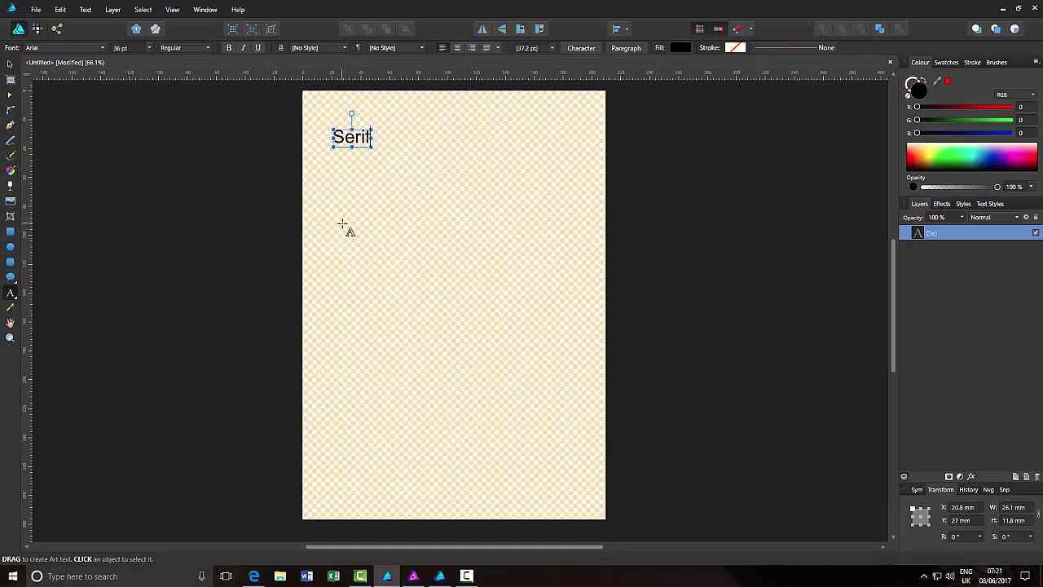
key(Escape)
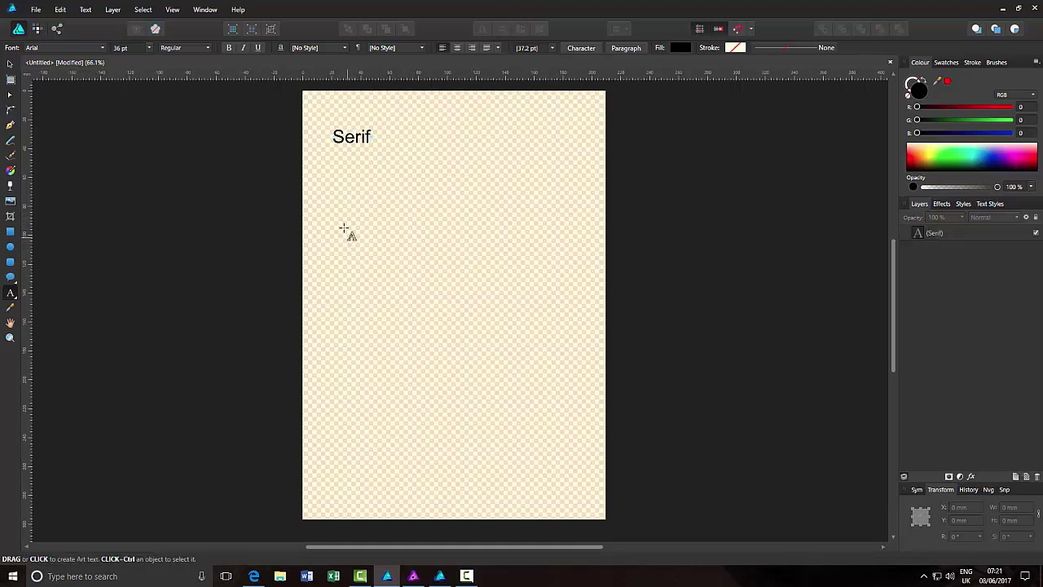
Add a second artistic text "Serif" at 96 pt below the first one.
click(344, 224)
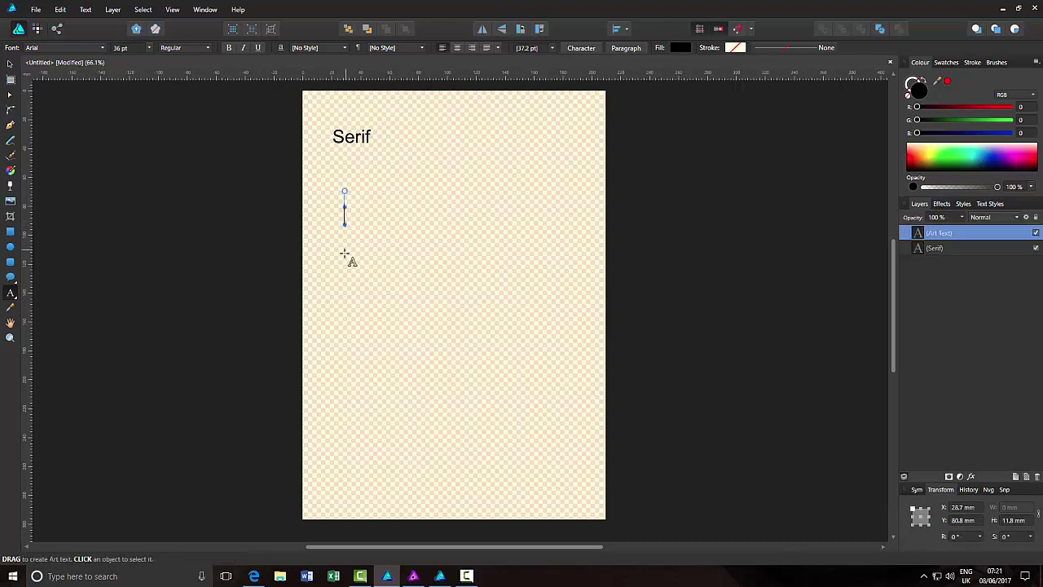
click(148, 49)
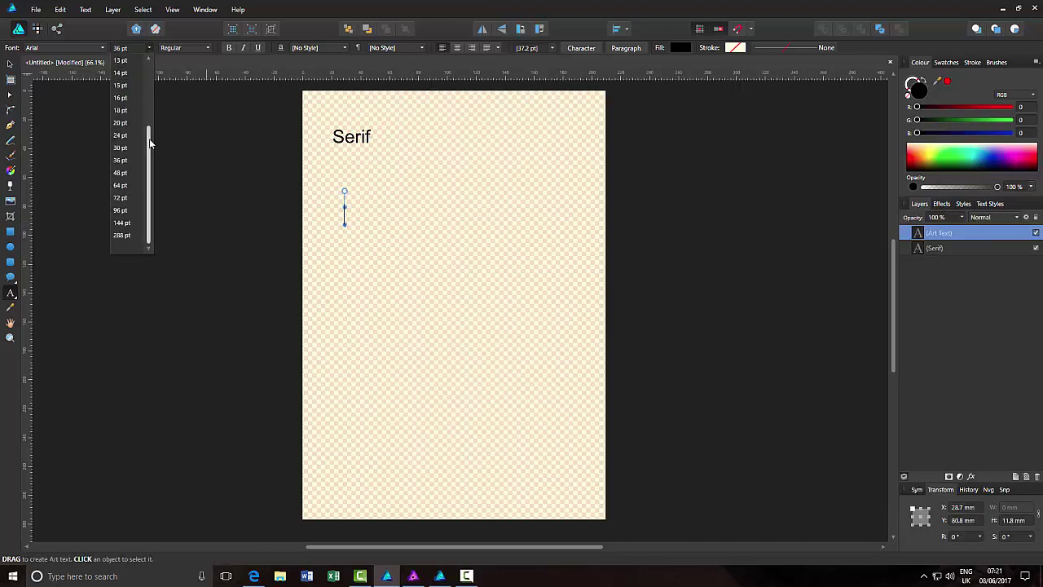
click(120, 210)
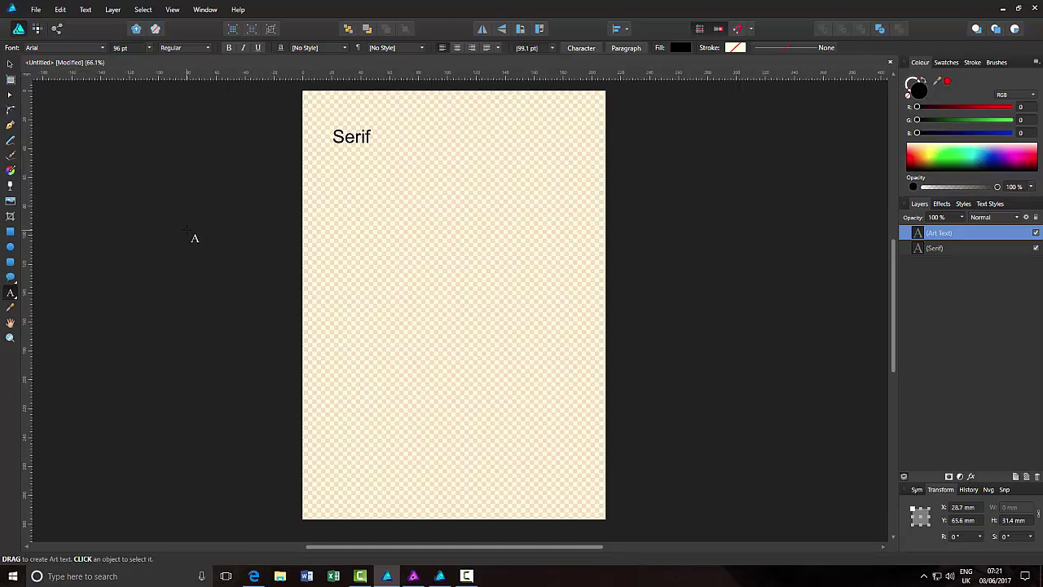
text(Serif)
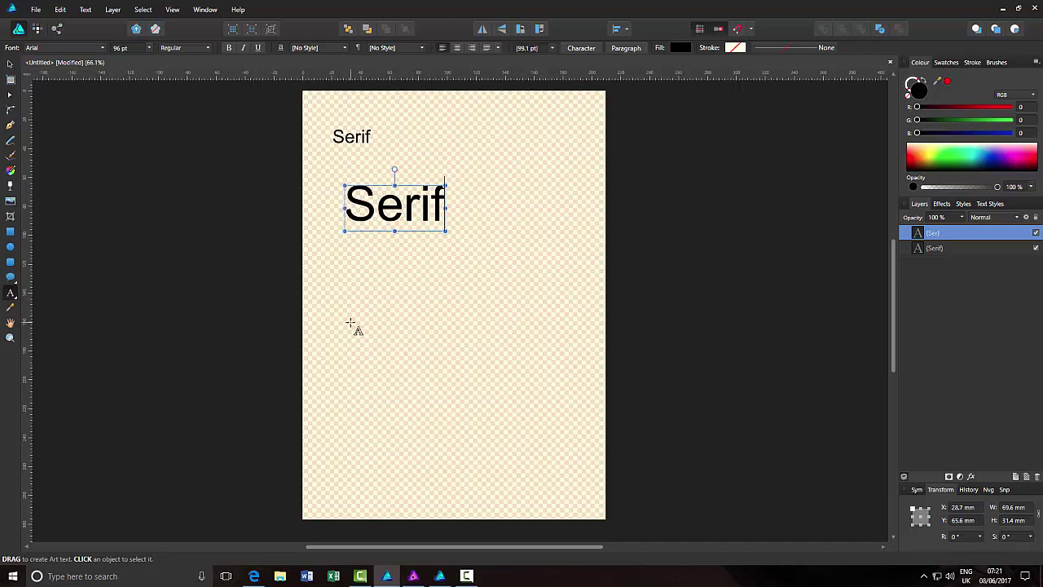
key(Escape)
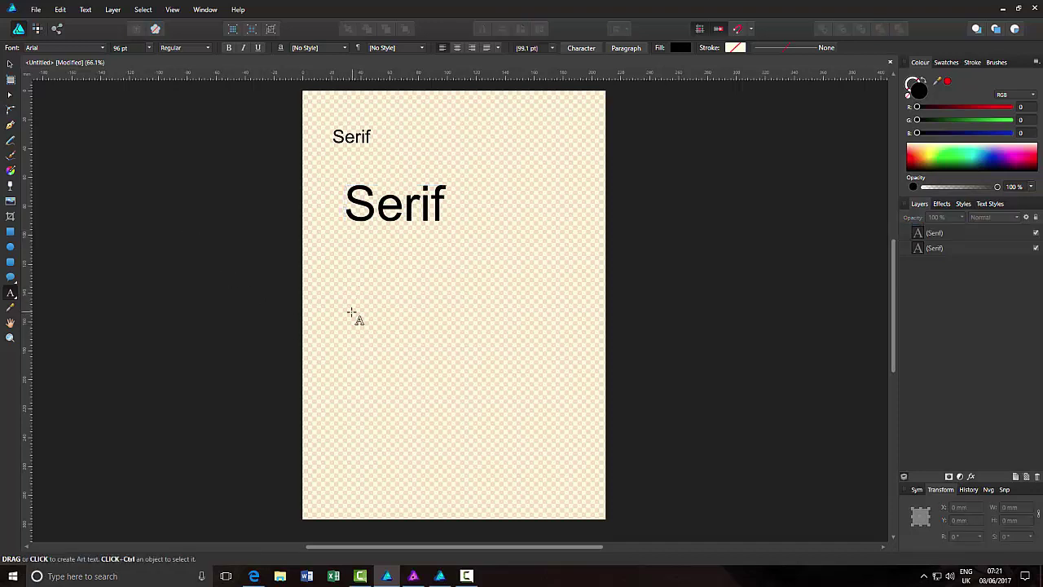
Add a third artistic text "Serif" in Berkshire Swash at 64 pt below the second one.
click(351, 314)
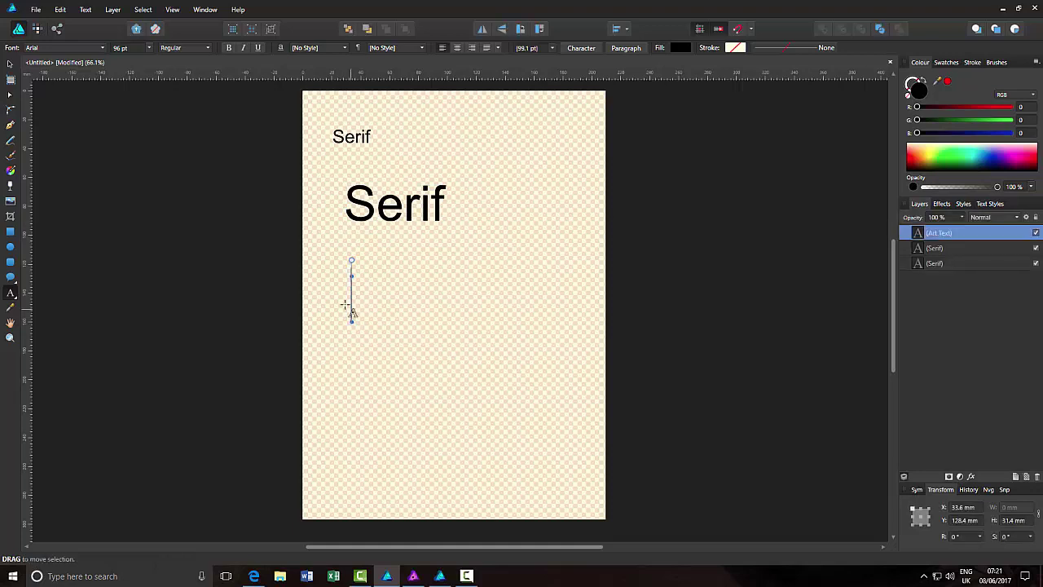
click(102, 48)
scroll(73, 132, up, 1)
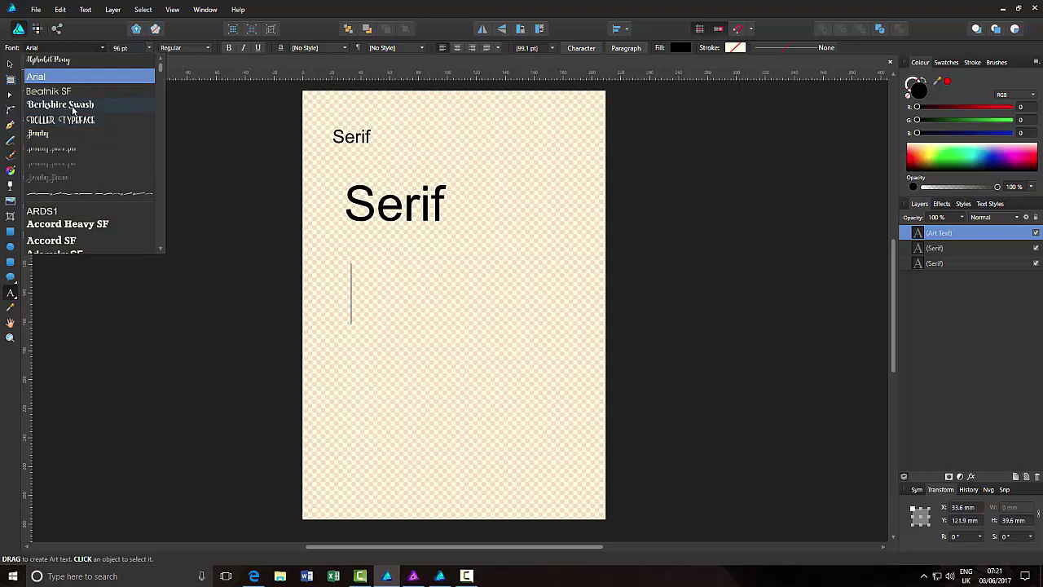
click(71, 106)
click(148, 48)
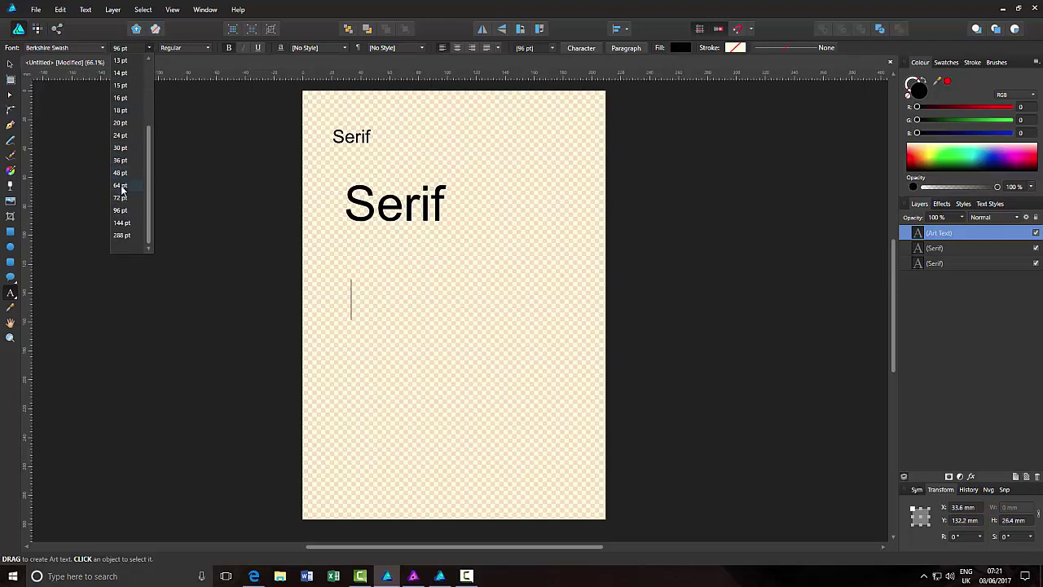
click(121, 186)
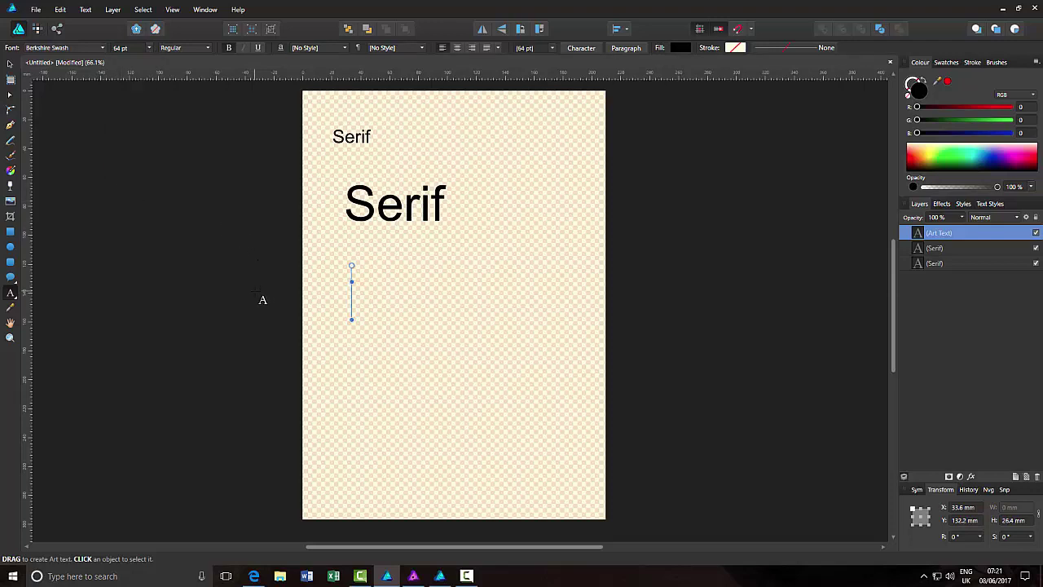
text(Serif)
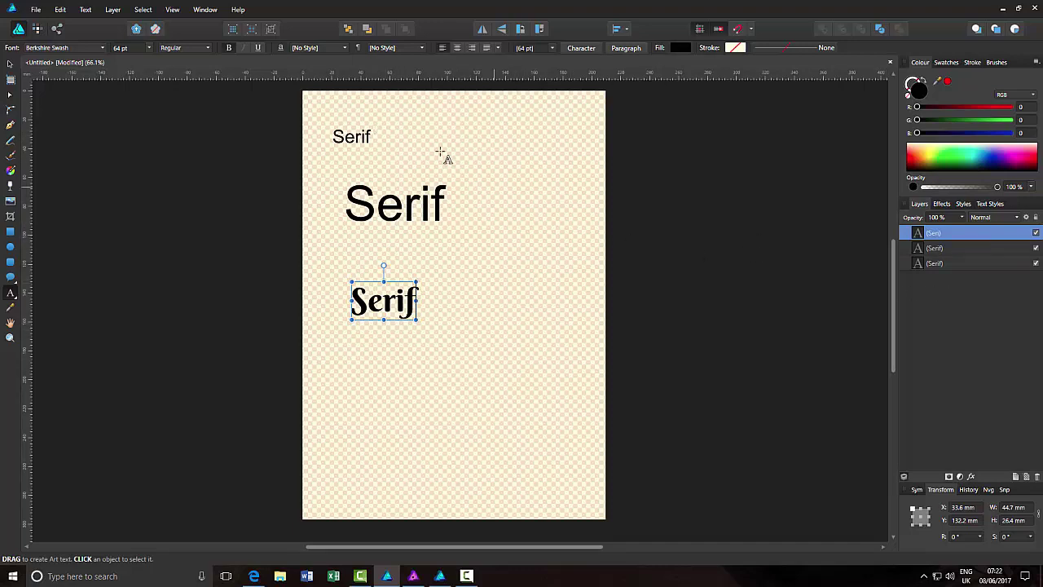
Select all three "Serif" texts and enlarge them together to about 158 mm high overall.
shift+click(968, 263)
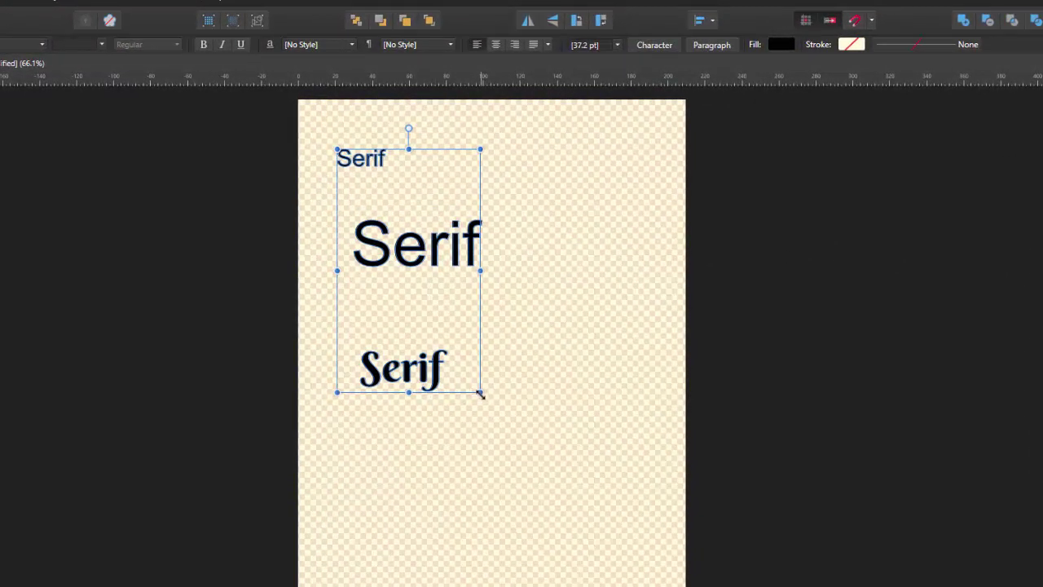
drag(481, 393, 523, 442)
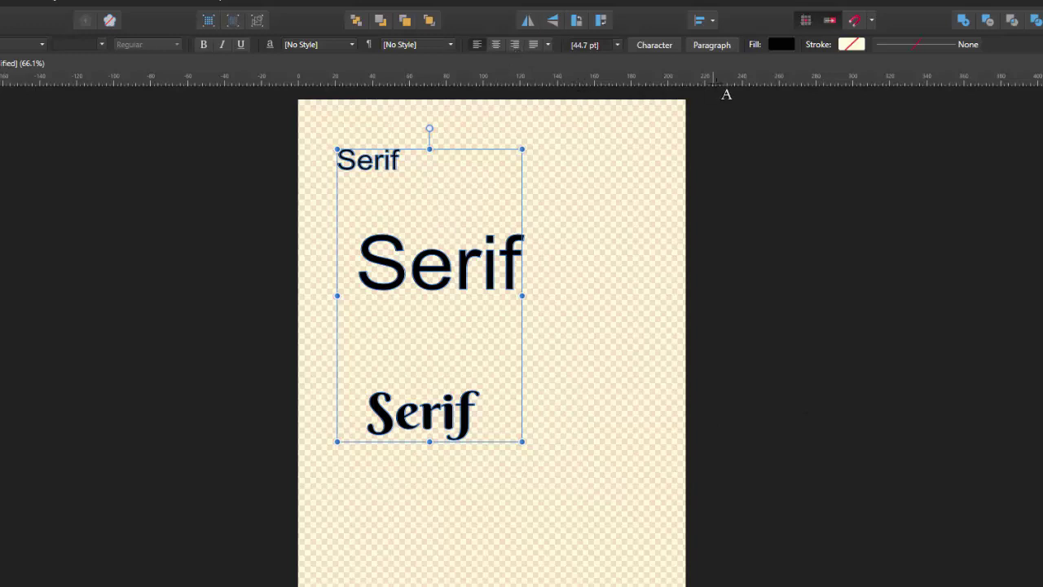
Align the three selected texts on their horizontal centres and distribute them evenly in the vertical direction.
click(713, 23)
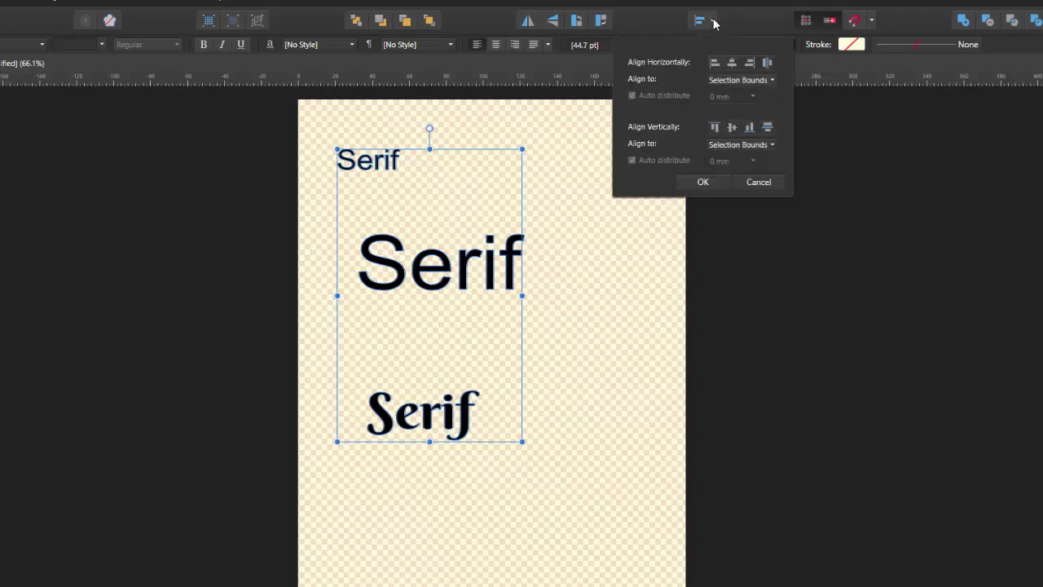
click(732, 63)
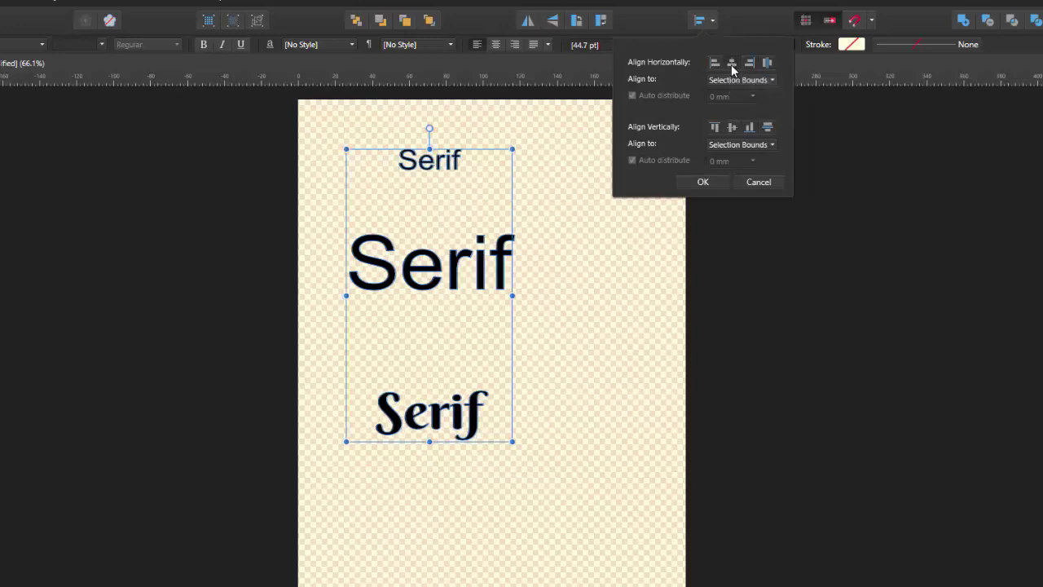
click(767, 128)
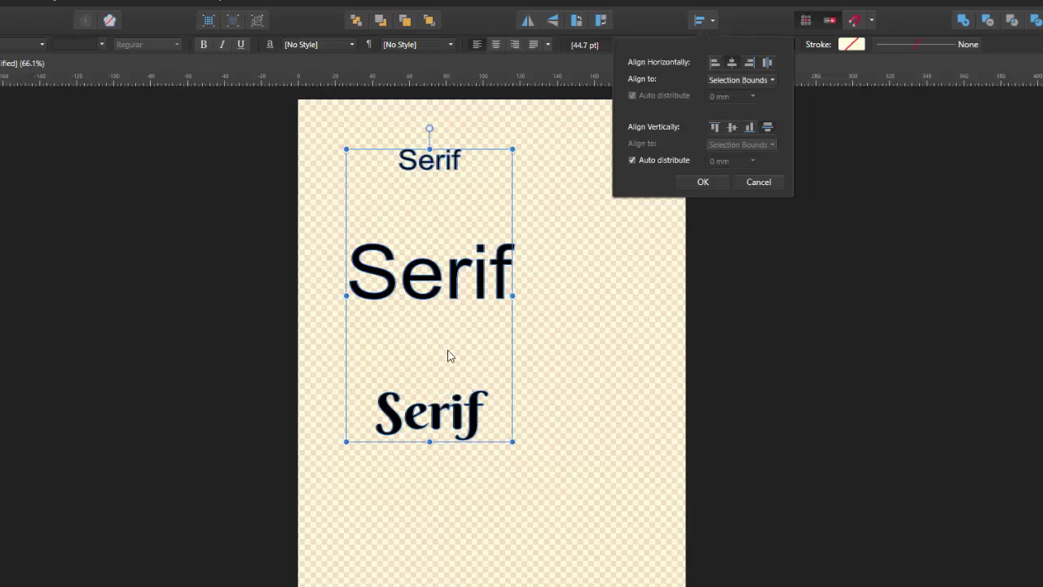
click(704, 183)
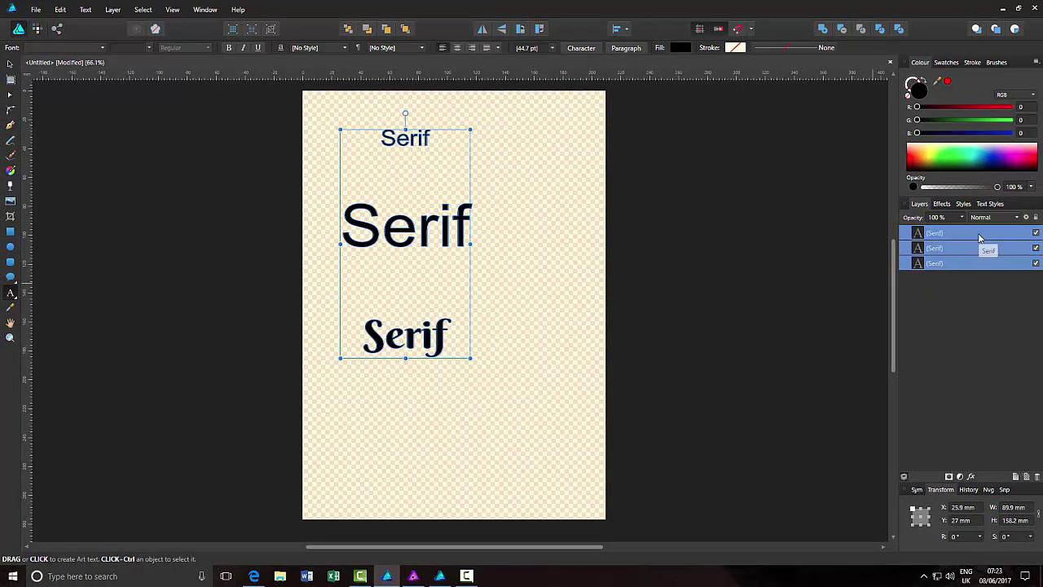
Select only the Berkshire Swash "Serif" text and examine the alignment and justification options available for it.
click(980, 235)
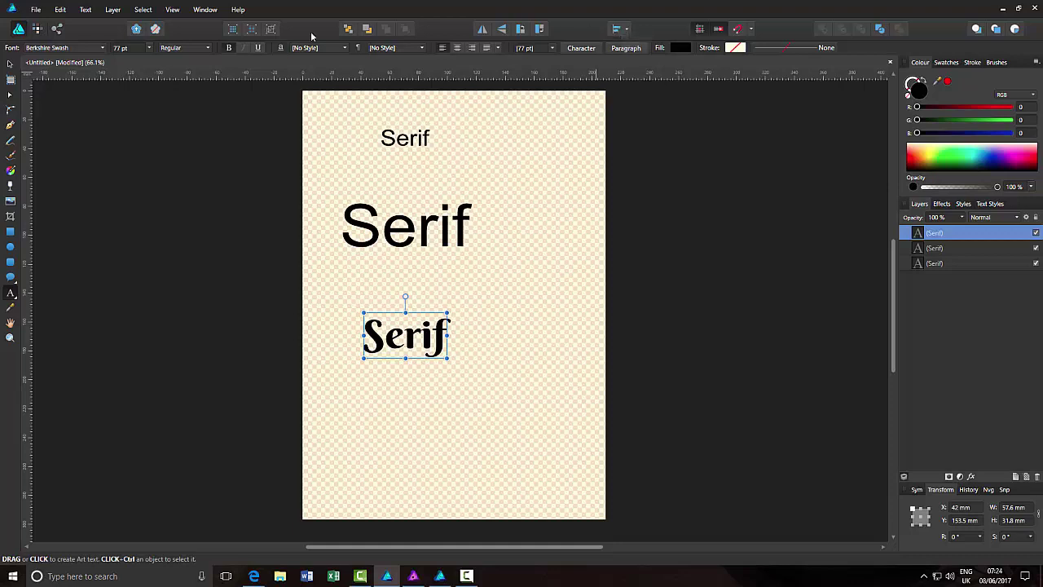
click(86, 10)
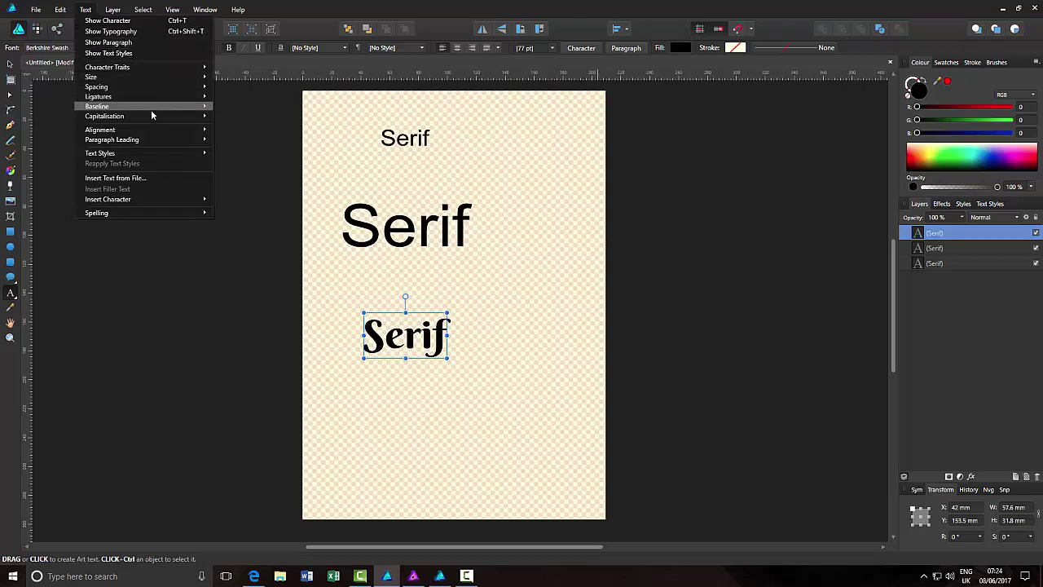
mouse_move(143, 132)
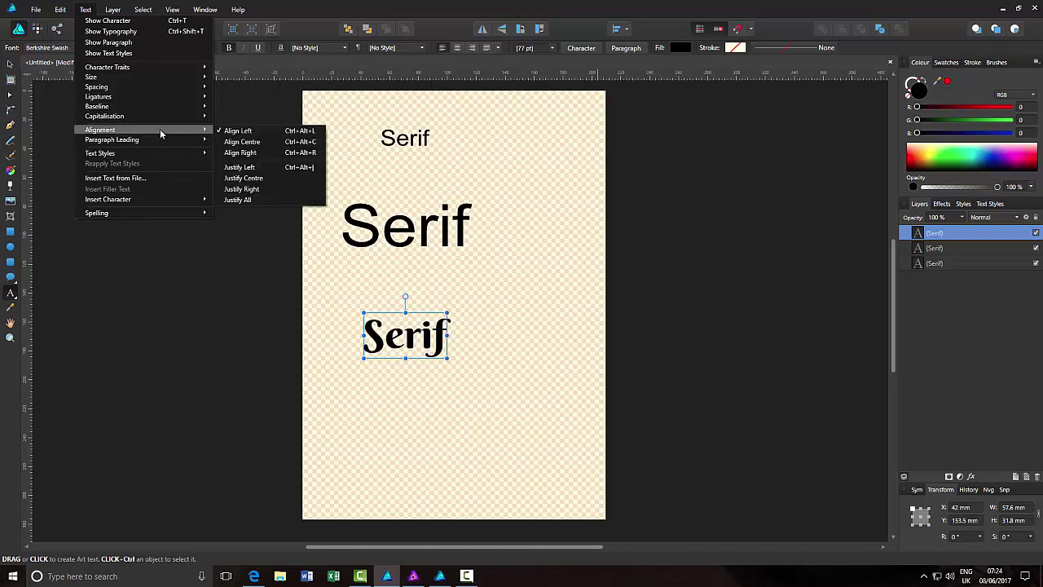
click(322, 8)
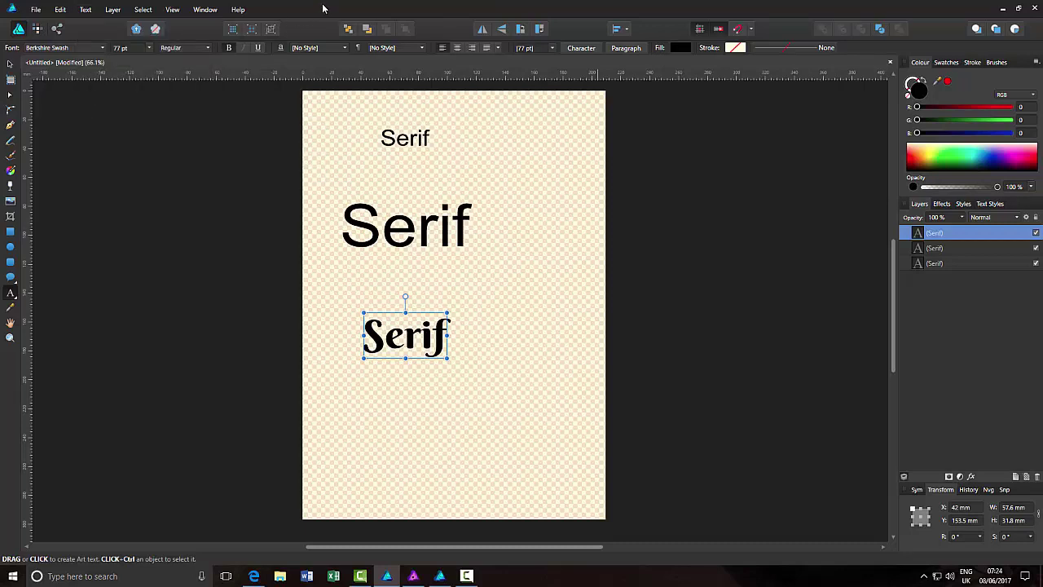
Switch to Affinity Photo and add an artistic text "Serif" in Arial at about 159.5 pt in the upper part of the page.
click(413, 576)
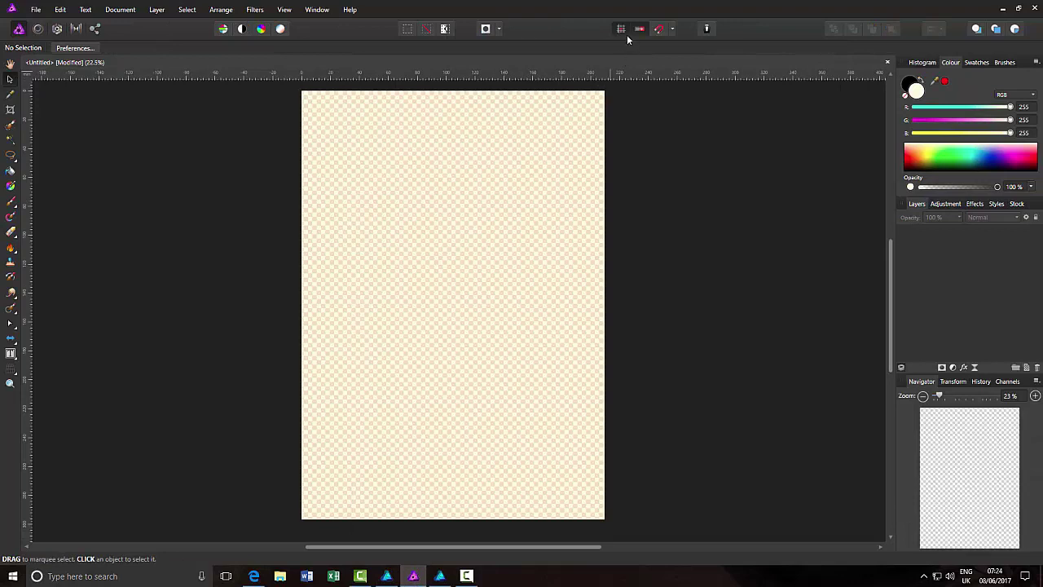
click(11, 353)
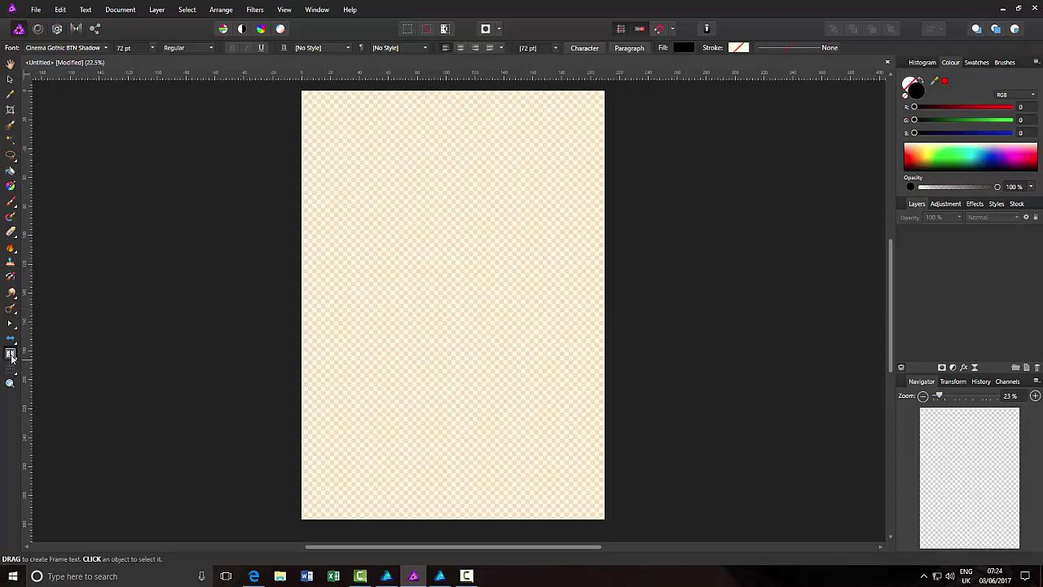
click(11, 356)
click(40, 354)
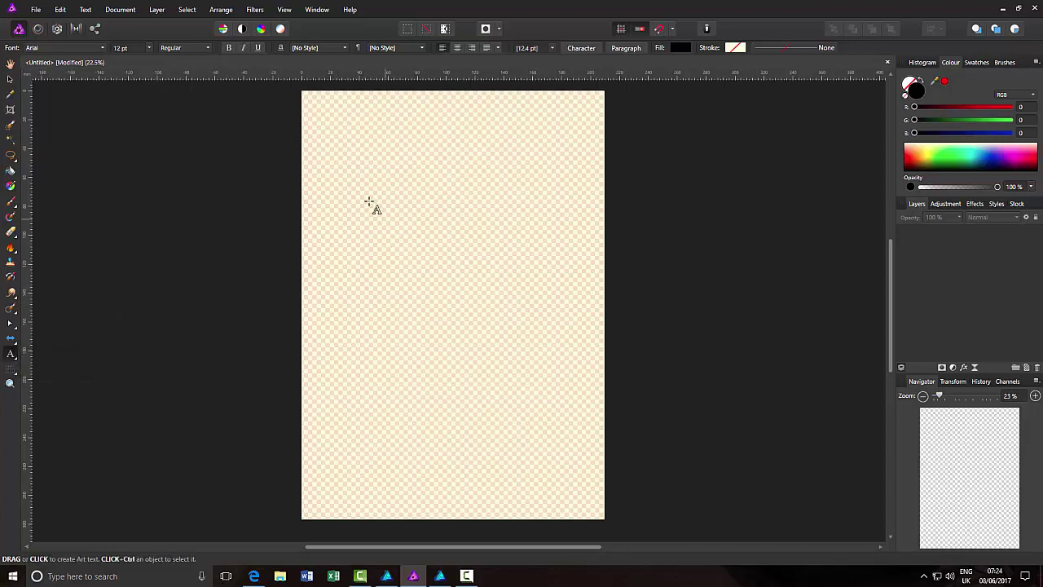
drag(347, 169, 395, 229)
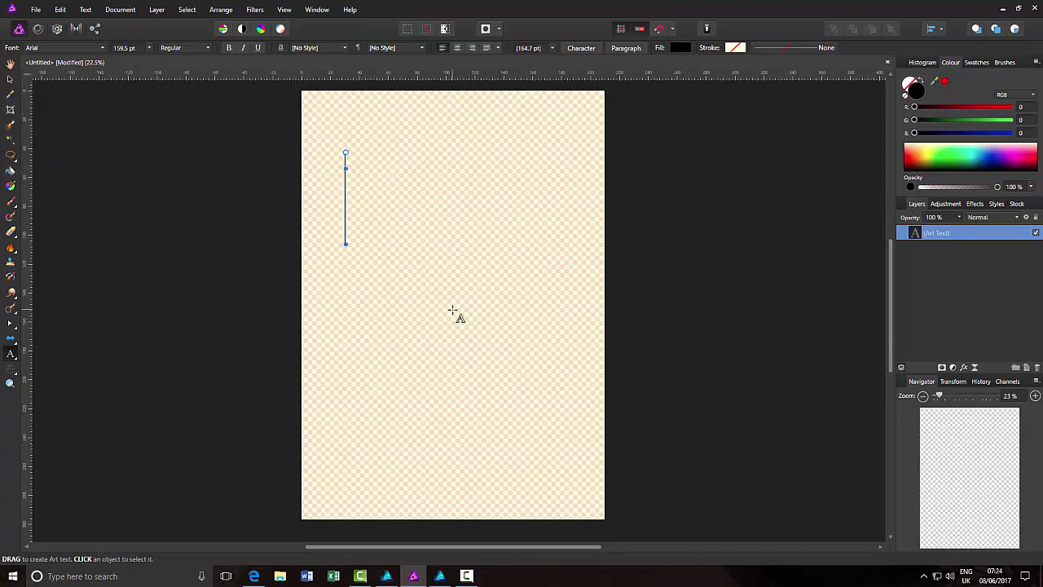
text(Se)
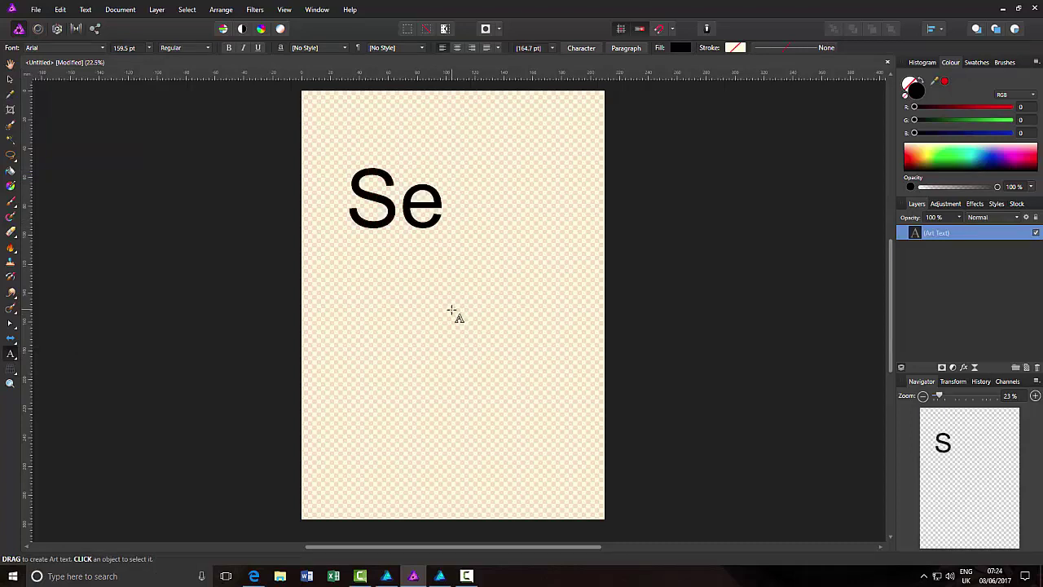
text(ri)
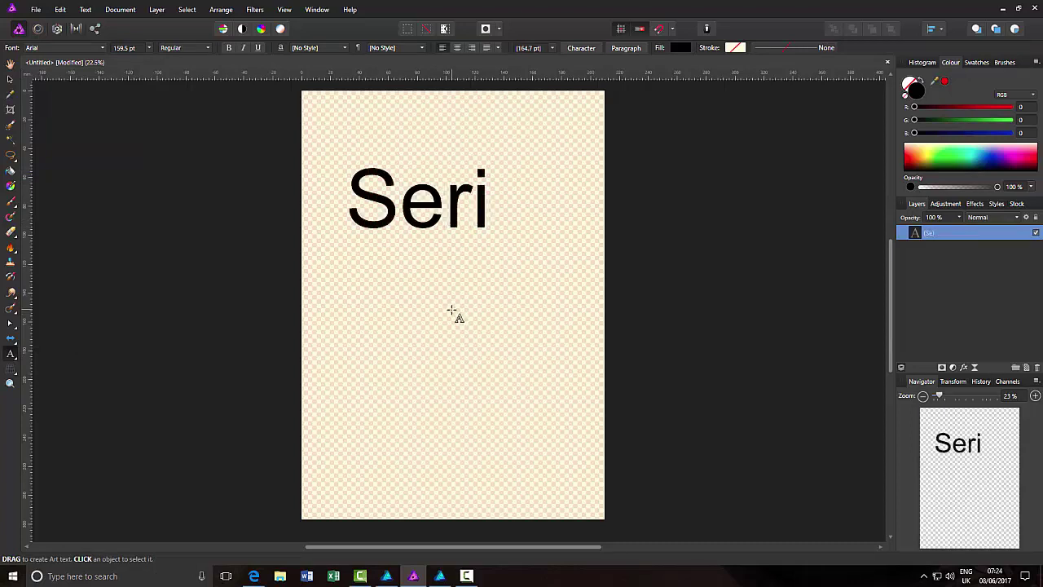
text(f)
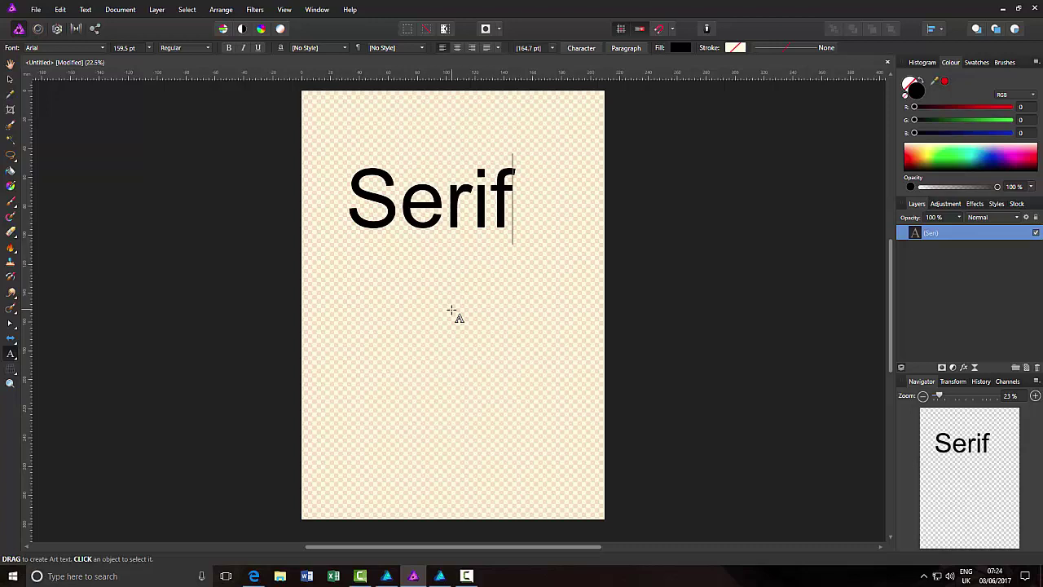
key(Escape)
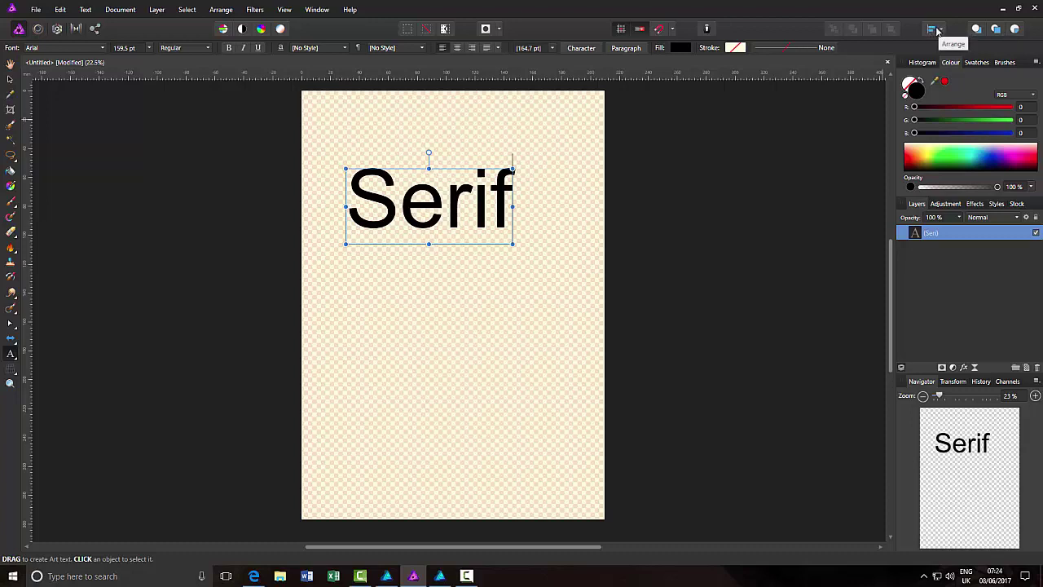
Compare the arrange options with those in Affinity Designer, and delete the "Serif" text in Affinity Photo.
click(387, 576)
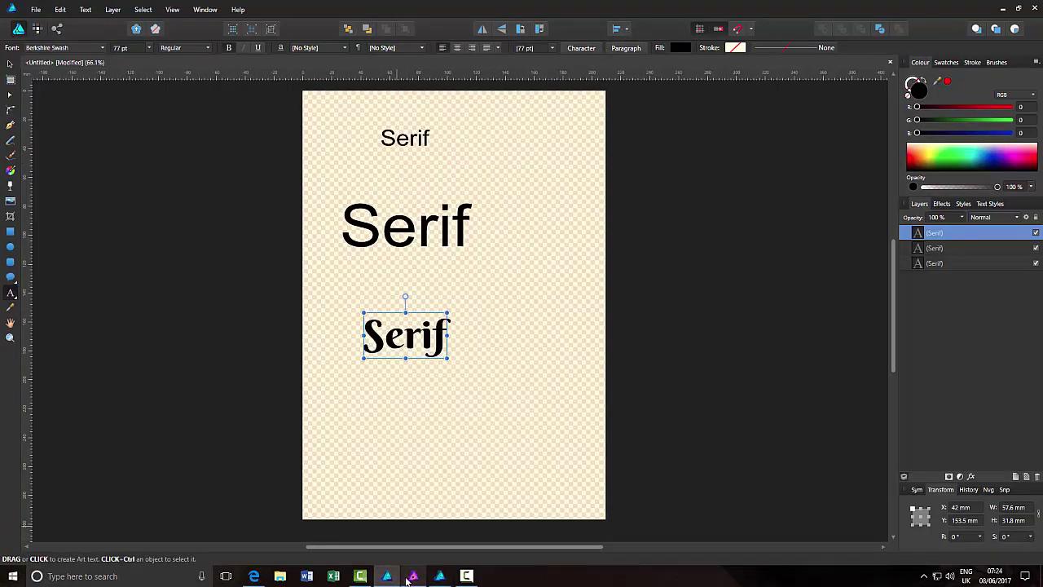
mouse_move(413, 578)
click(414, 577)
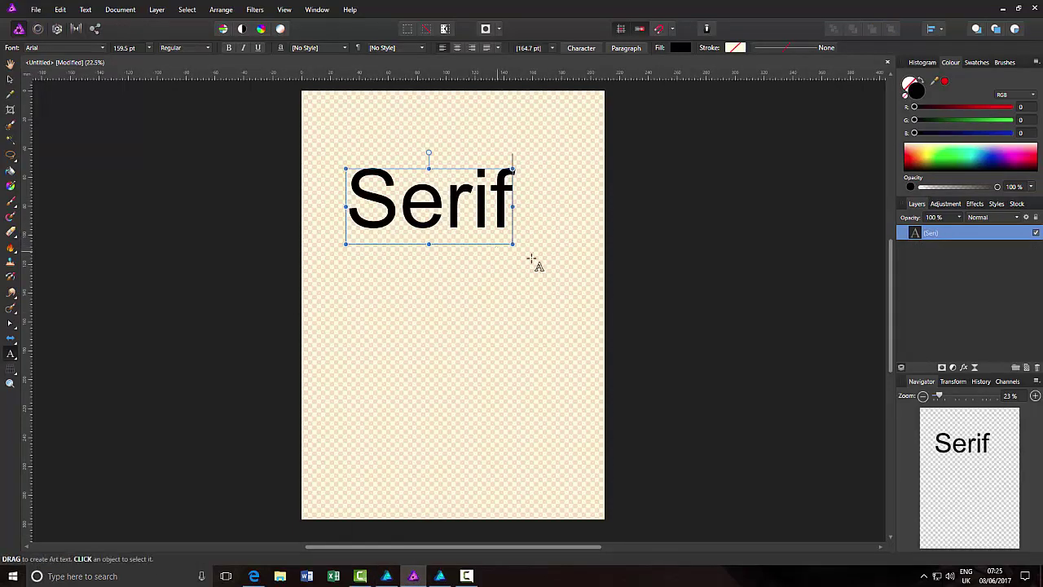
right_click(932, 235)
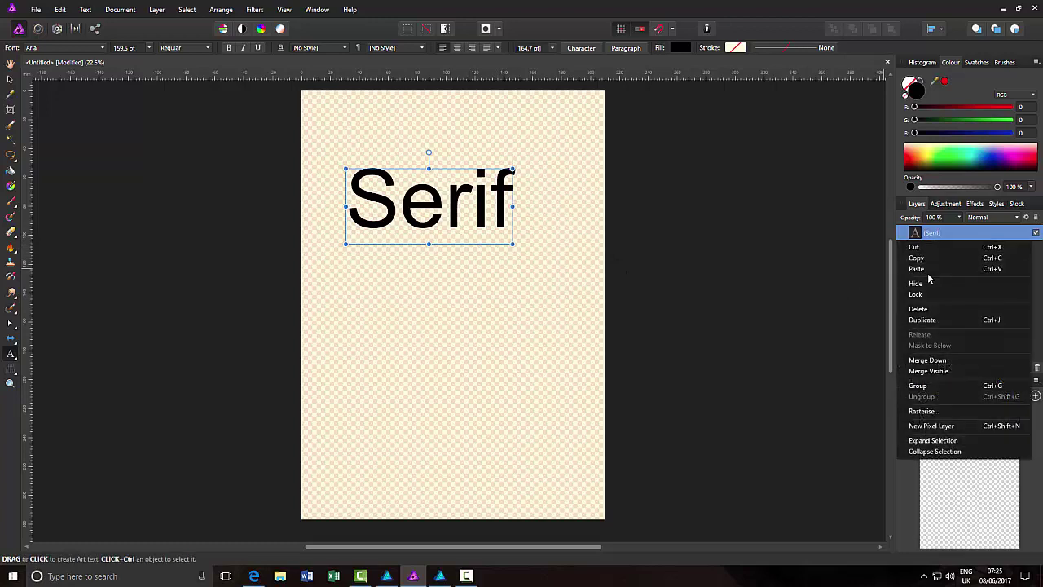
click(925, 309)
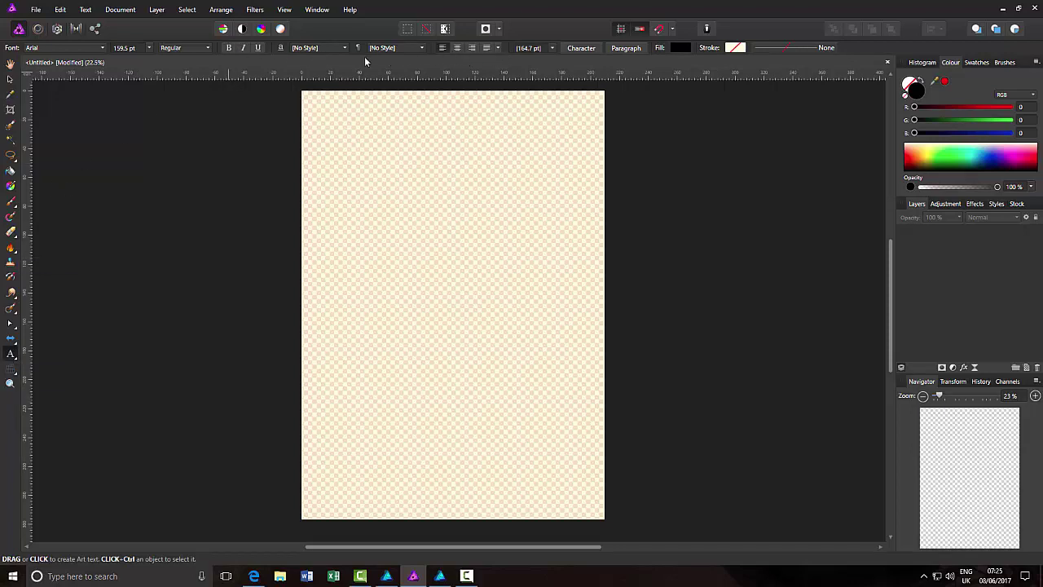
Examine the paragraph spacing, tab stop and justification settings, and close them again.
click(634, 51)
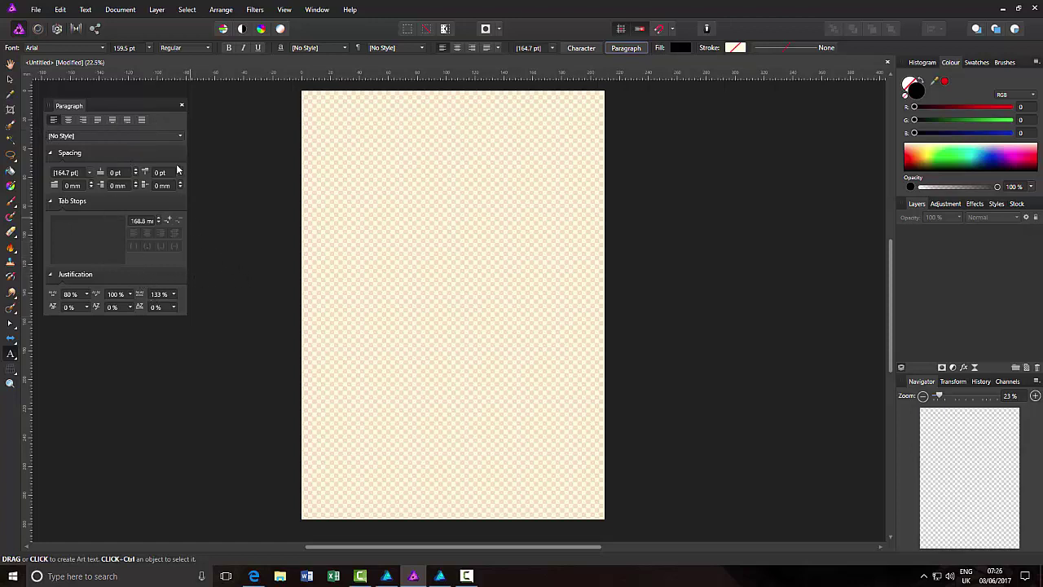
click(182, 106)
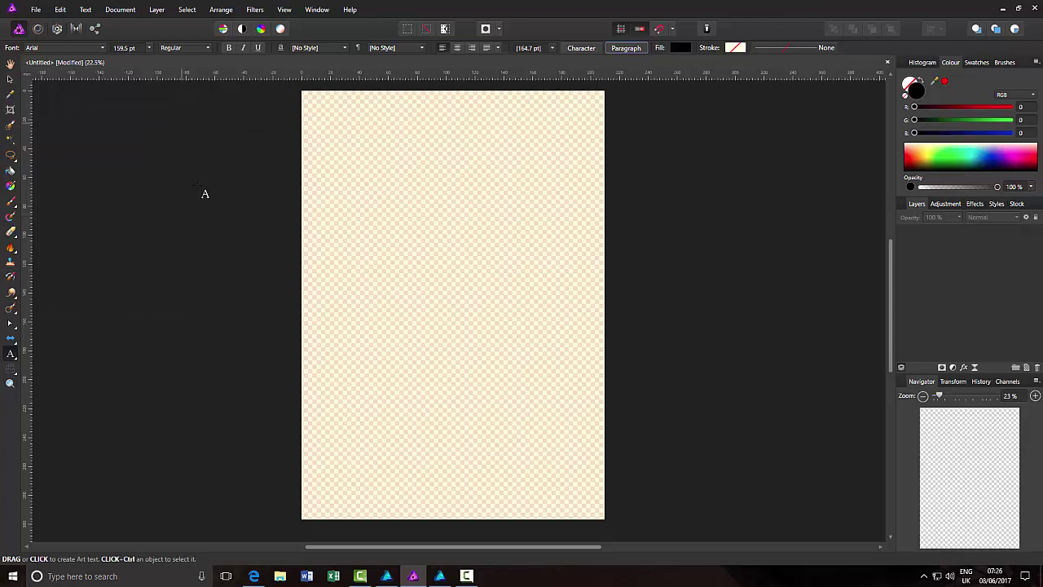
Set the character formatting for new text to the Arial Black style with a yellow background colour (RGB 241, 255, 80).
click(577, 51)
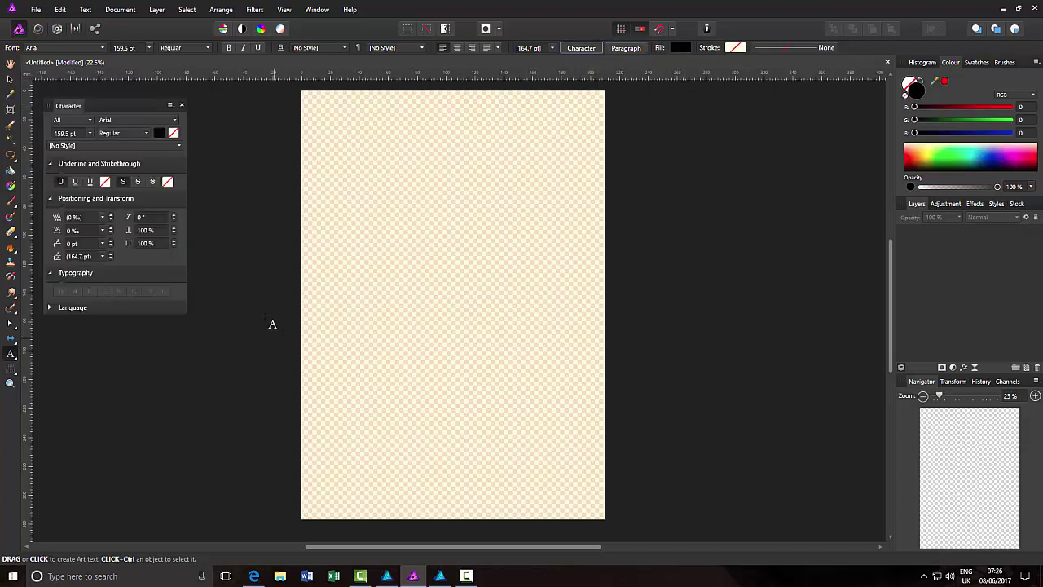
click(147, 136)
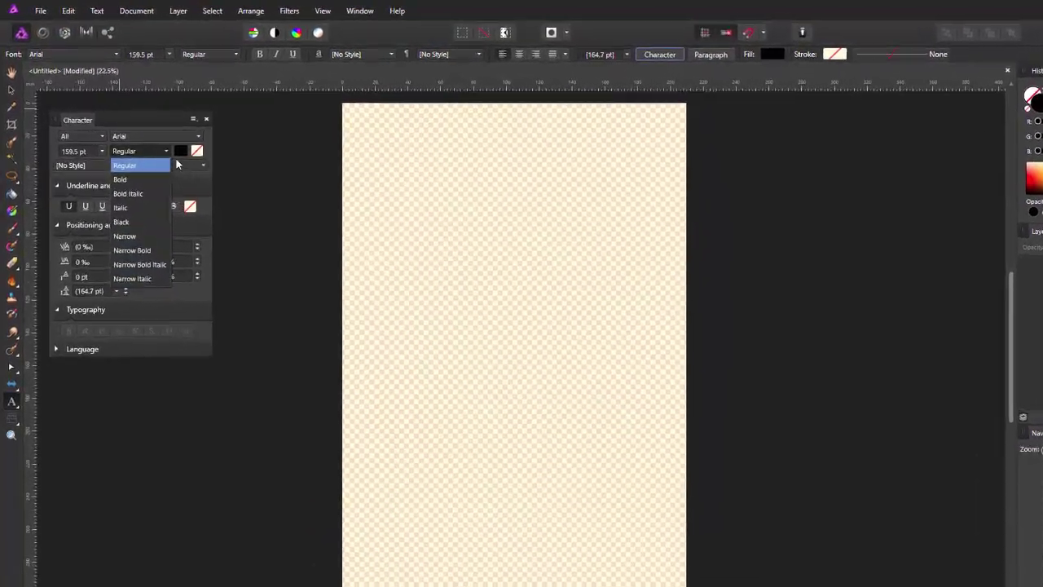
click(167, 165)
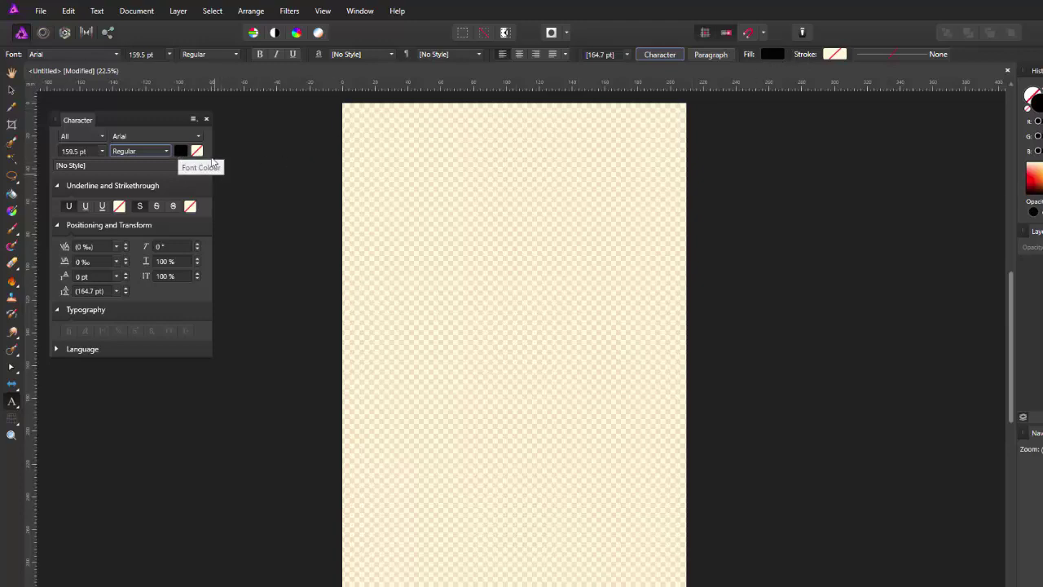
click(197, 151)
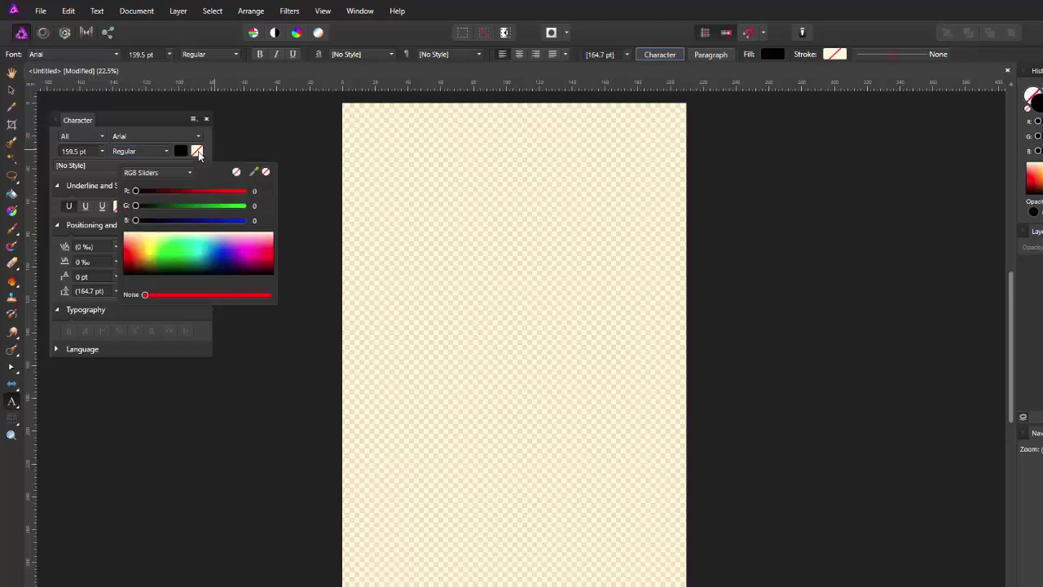
click(151, 251)
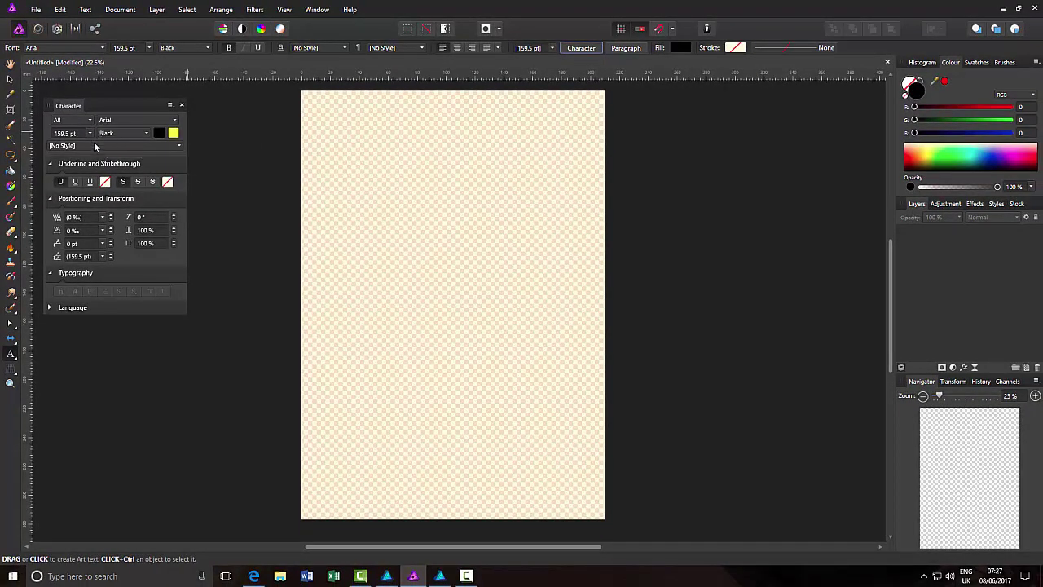
Add an artistic text "Serif" with the yellow background near the top of the page.
click(330, 184)
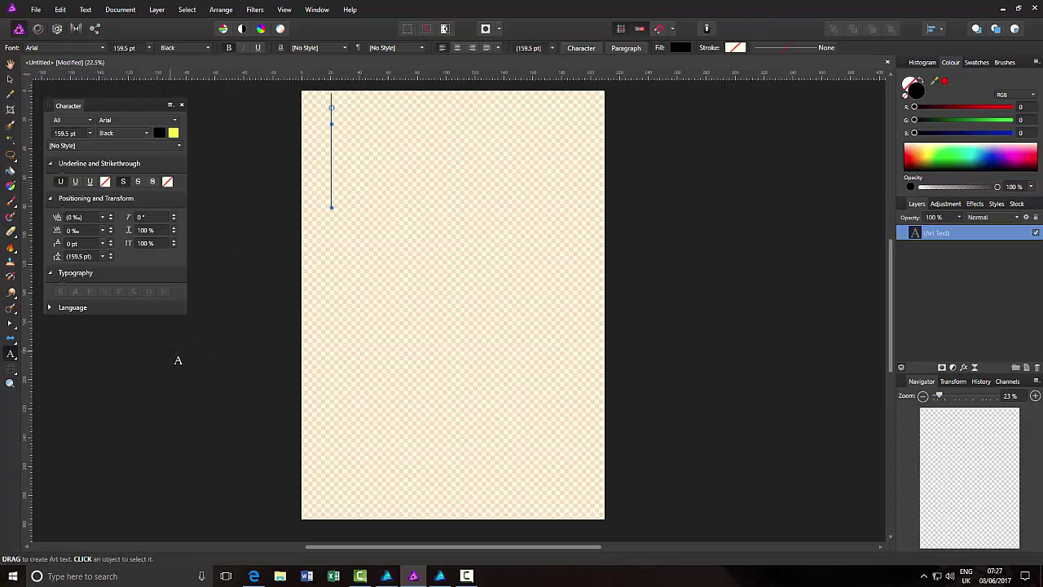
text(Serif)
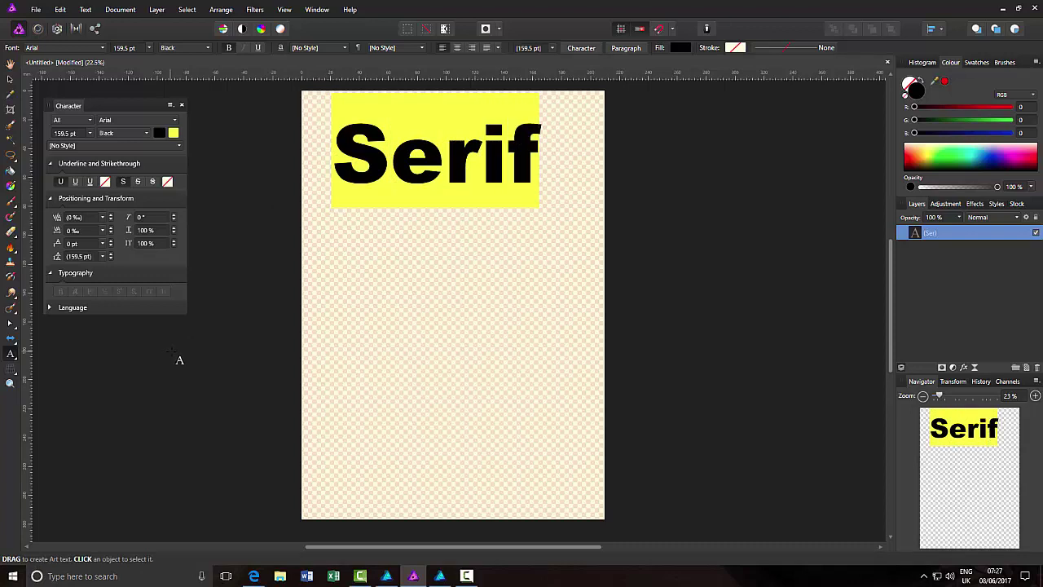
key(Escape)
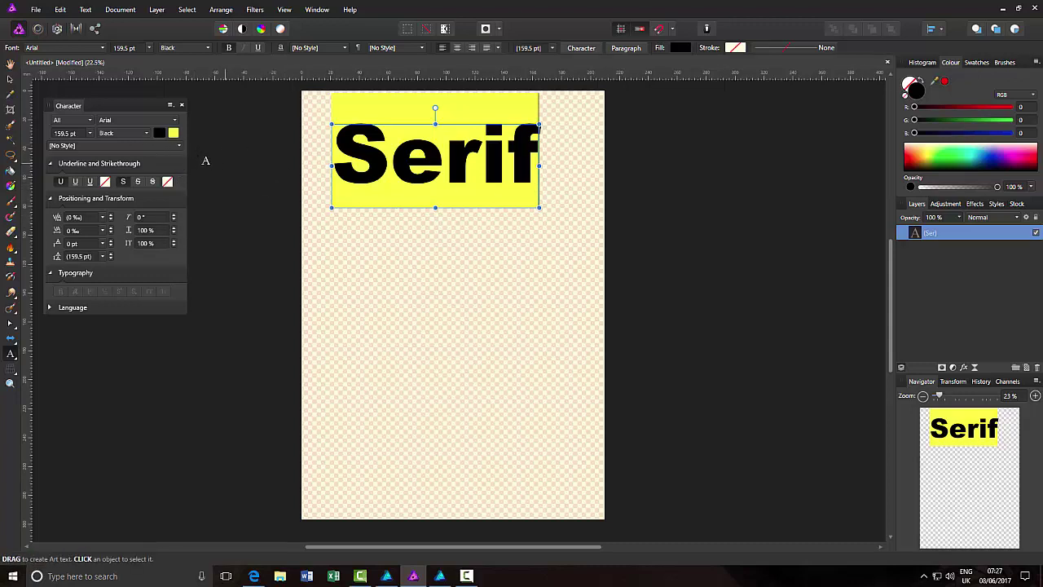
Reset the character background colour to none, leaving the yellow-backed "Serif" text's characters unselected.
click(174, 134)
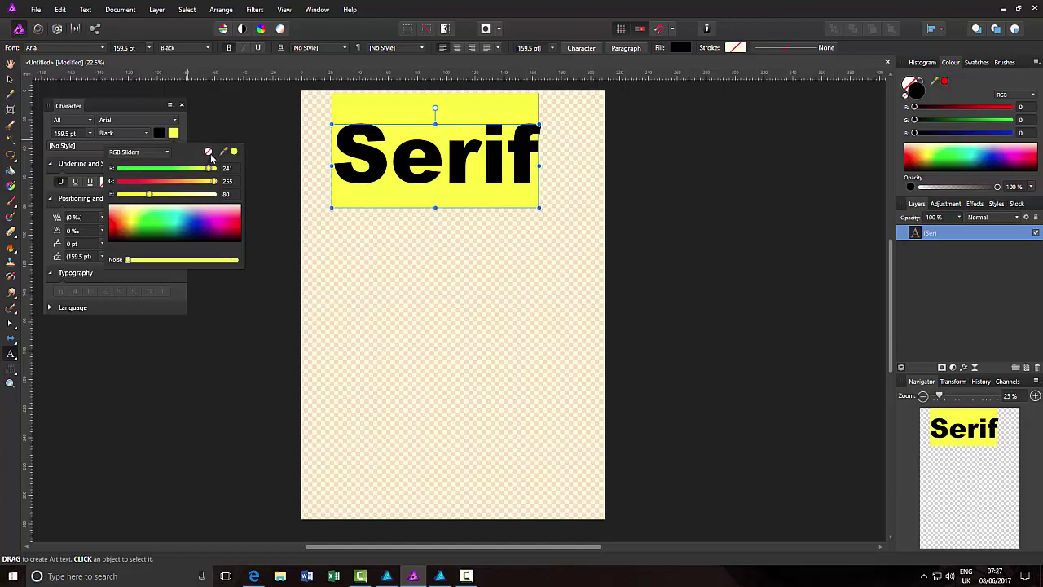
click(209, 153)
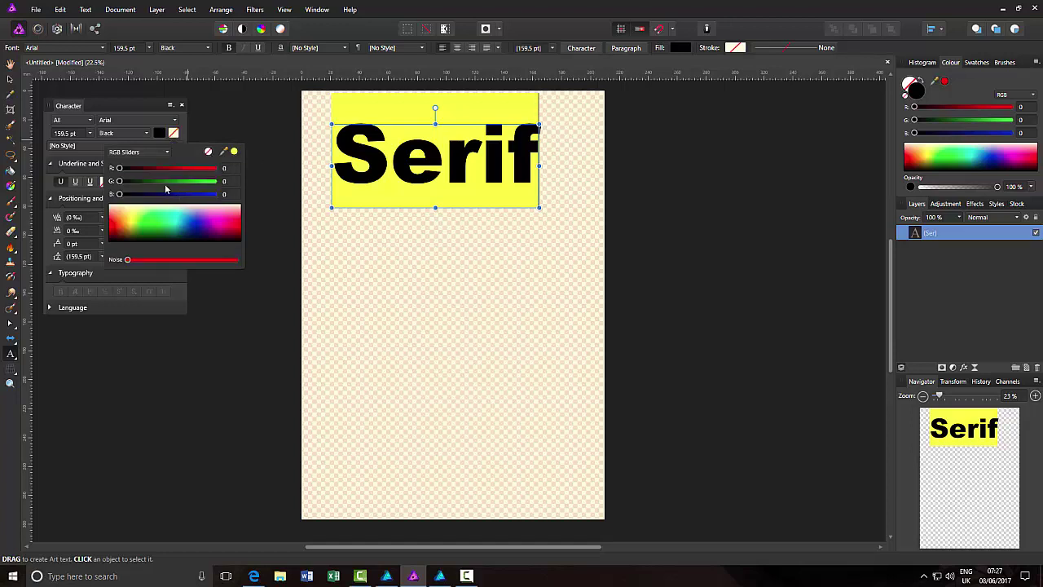
click(142, 109)
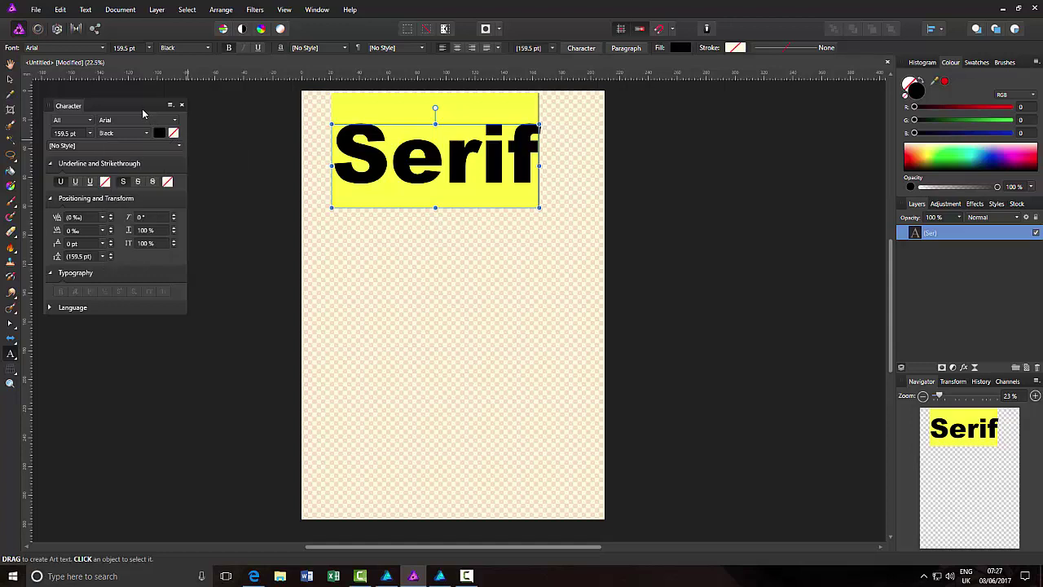
Add a second artistic text "Serif" without background and move it below the yellow one, lining up their left edges.
click(342, 252)
drag(342, 267, 341, 262)
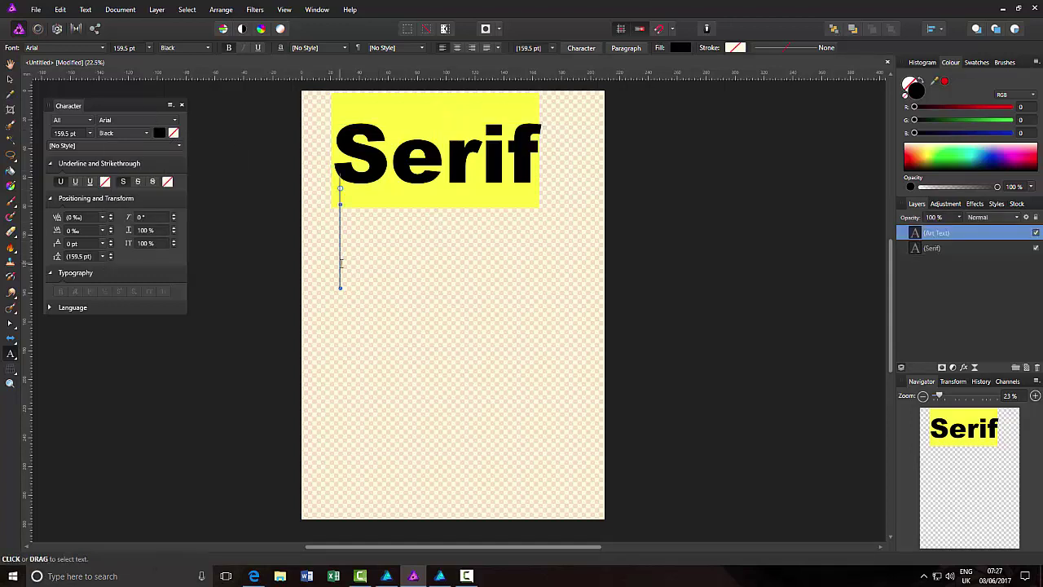
text(Se)
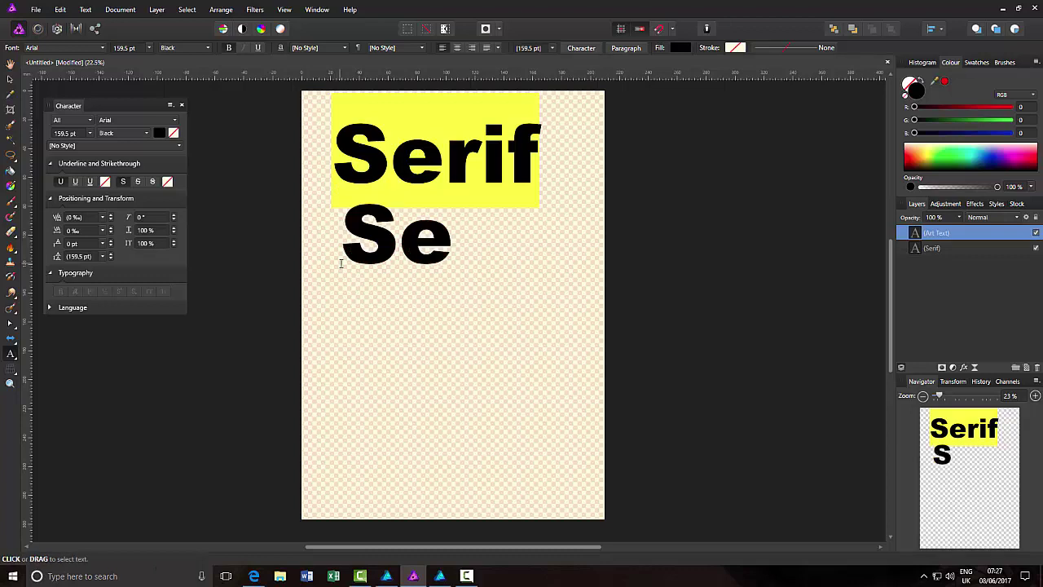
text(rif)
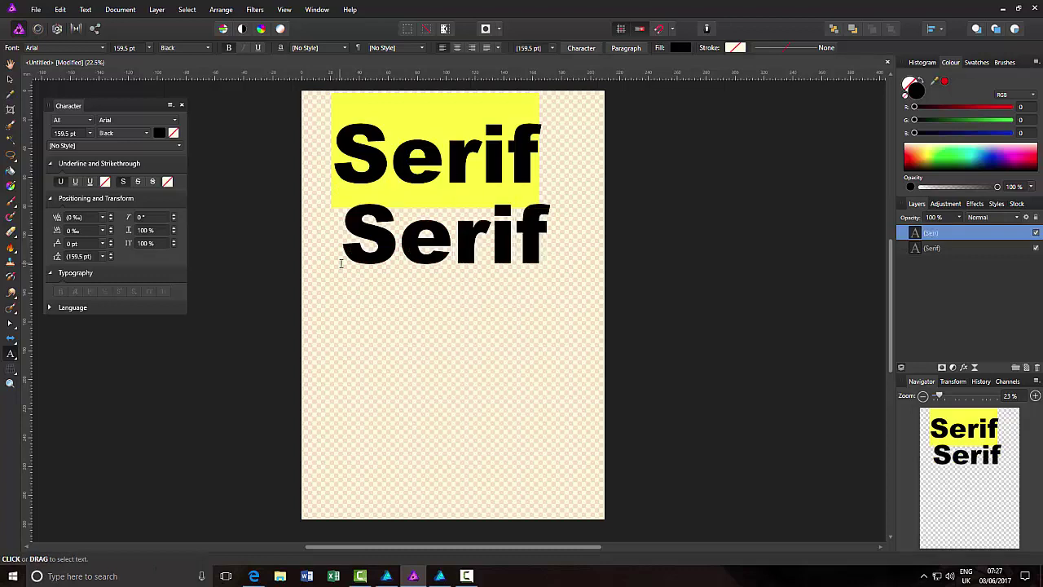
key(Escape)
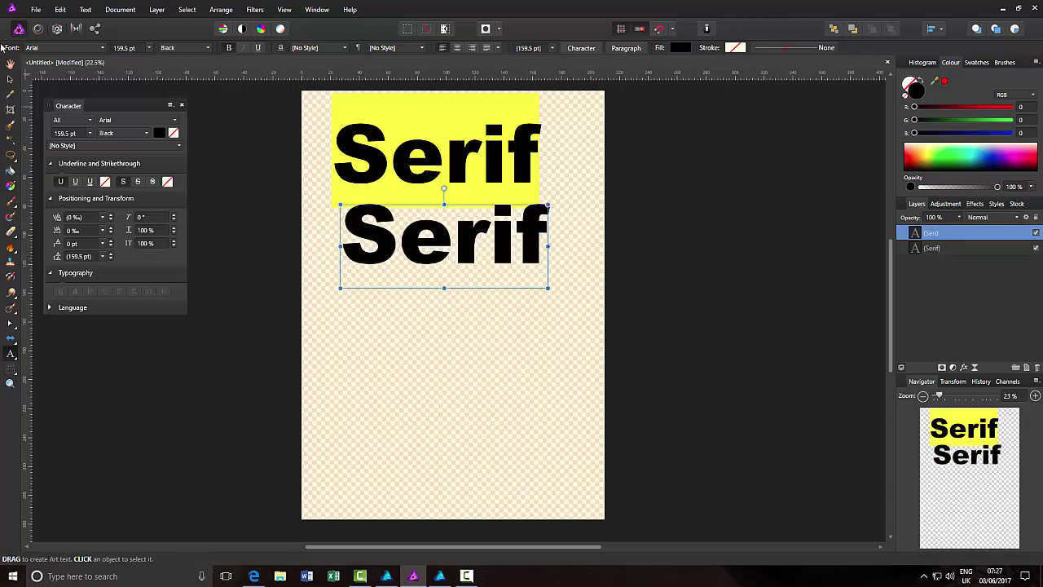
click(10, 79)
drag(463, 269, 454, 312)
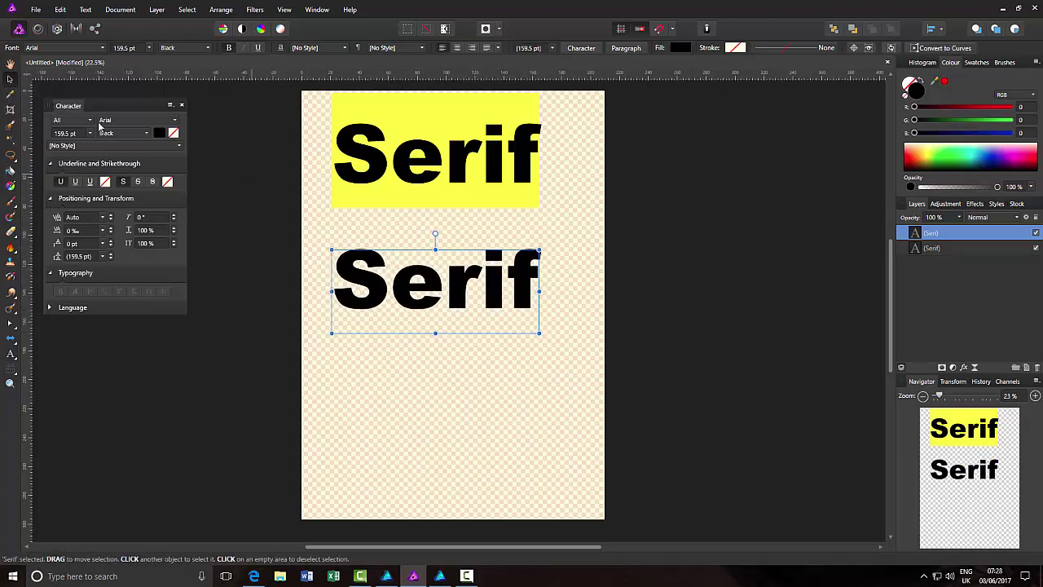
Set the font size of all characters in the lower "Serif" text to 144 pt.
click(12, 352)
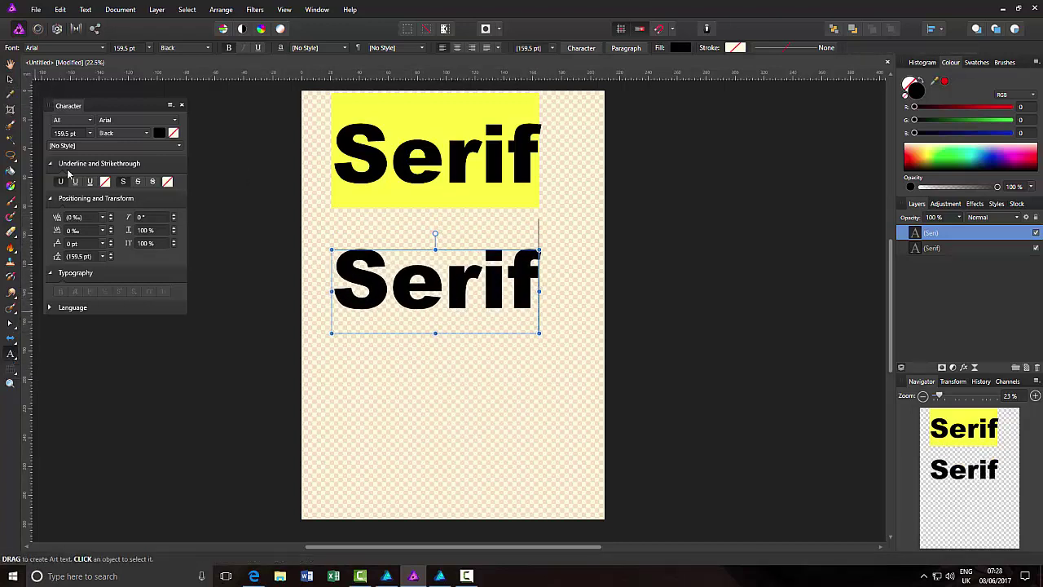
click(89, 134)
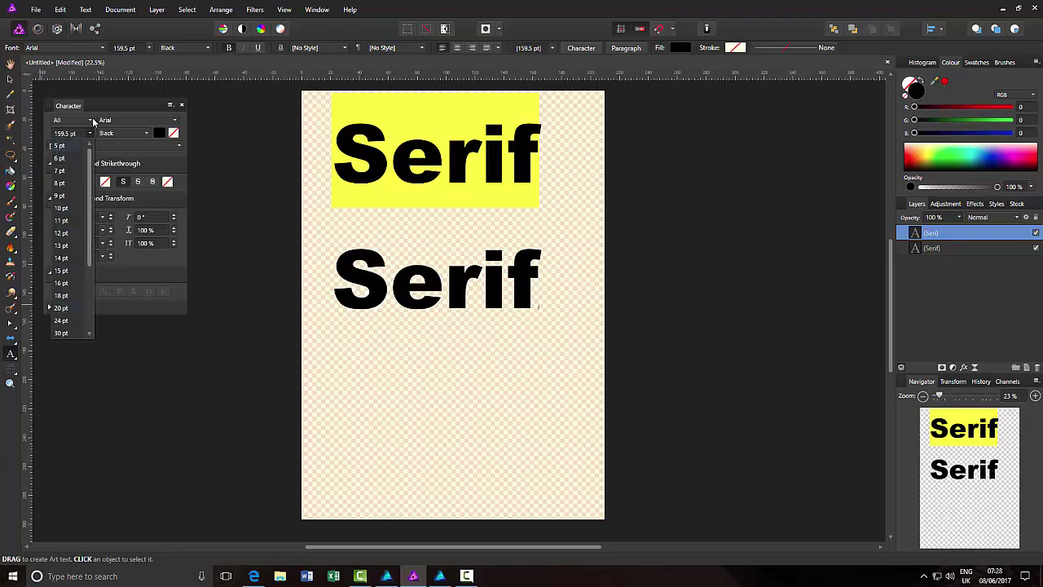
click(126, 112)
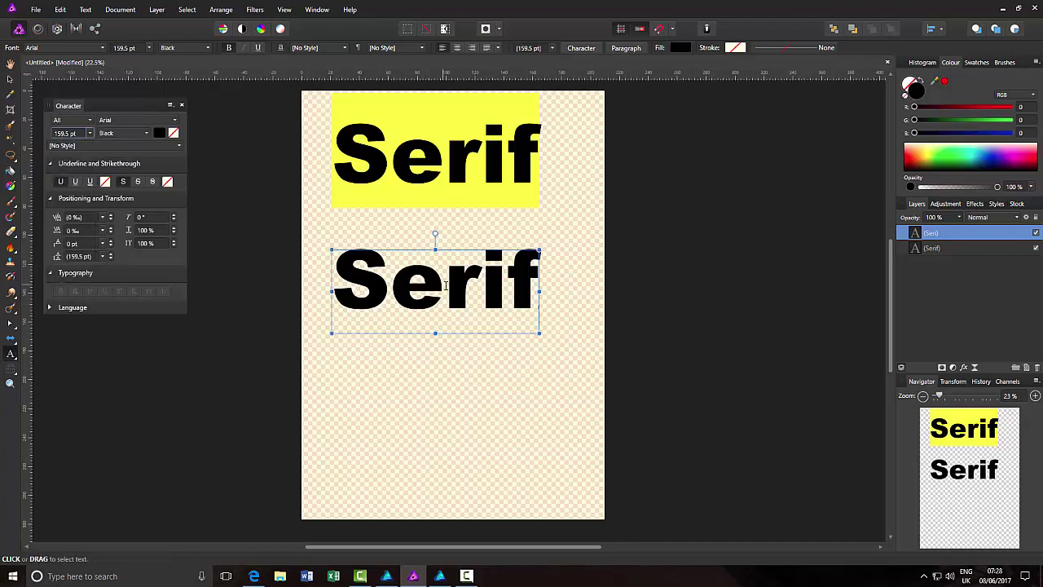
drag(536, 283, 331, 281)
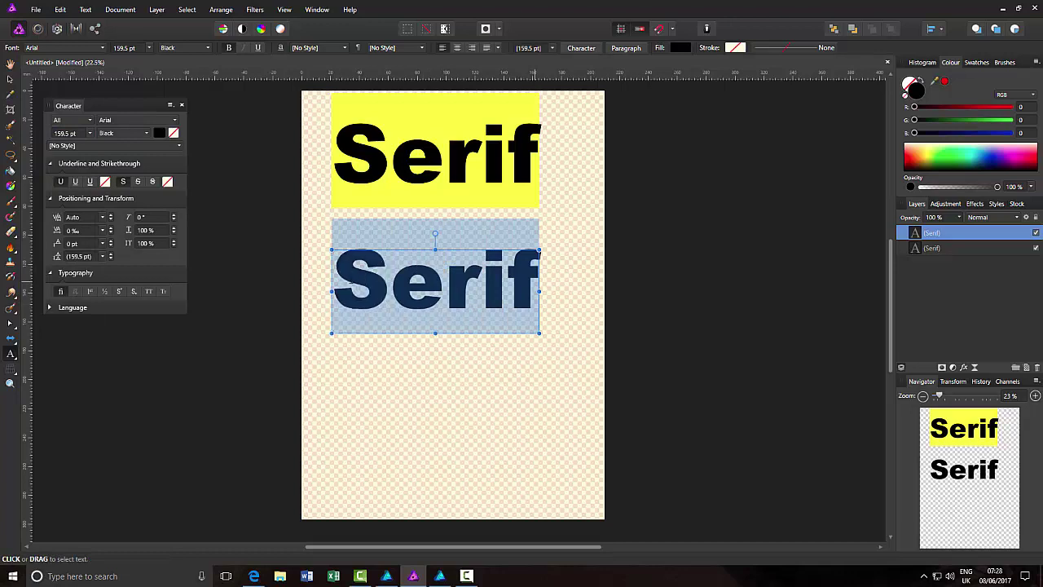
click(90, 133)
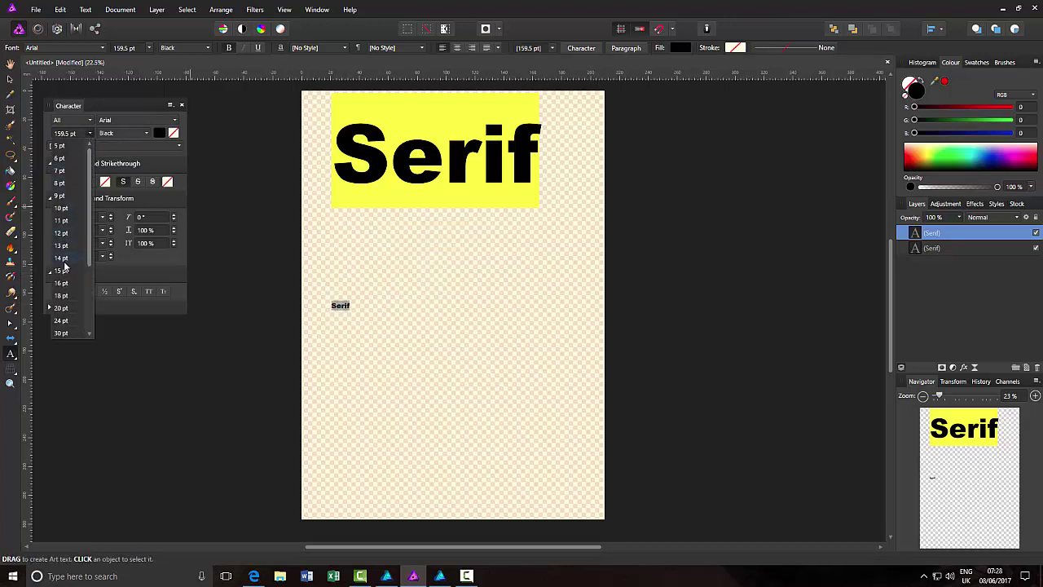
scroll(91, 294, down, 2)
scroll(92, 306, down, 1)
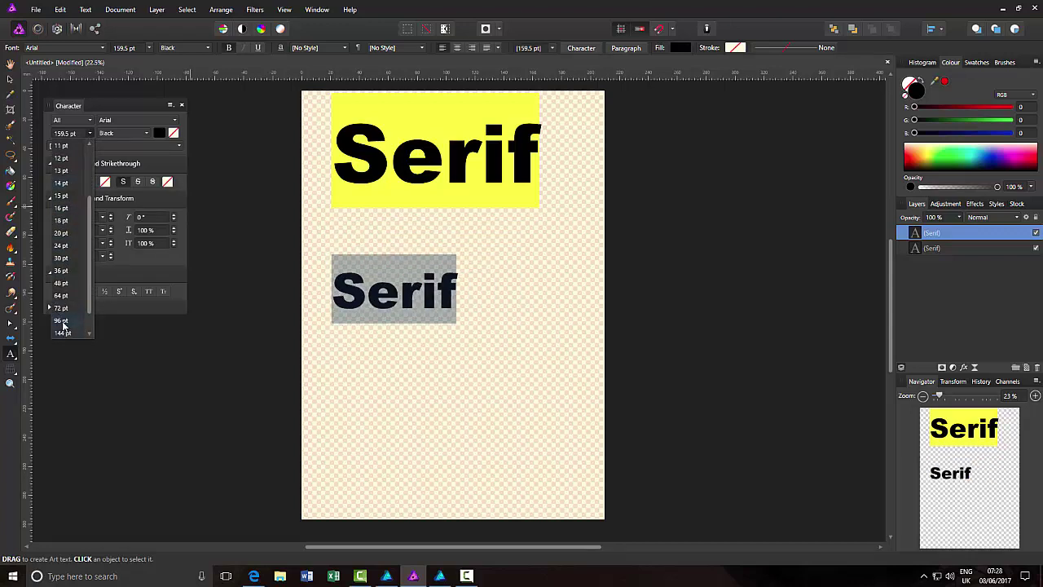
click(64, 332)
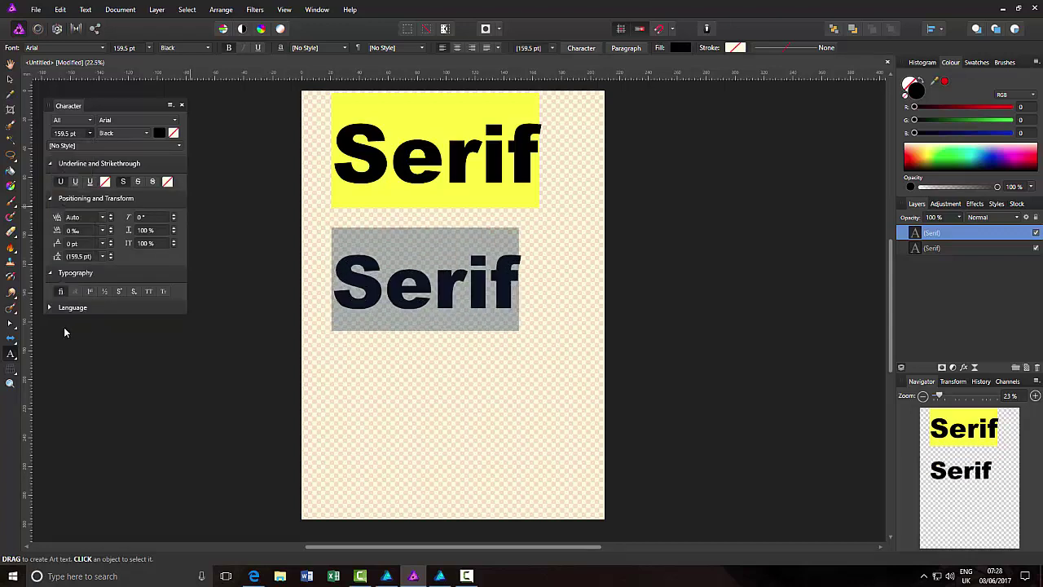
Set the lower "Serif" text to the Regular style and change its font to Berkshire Swash.
click(147, 134)
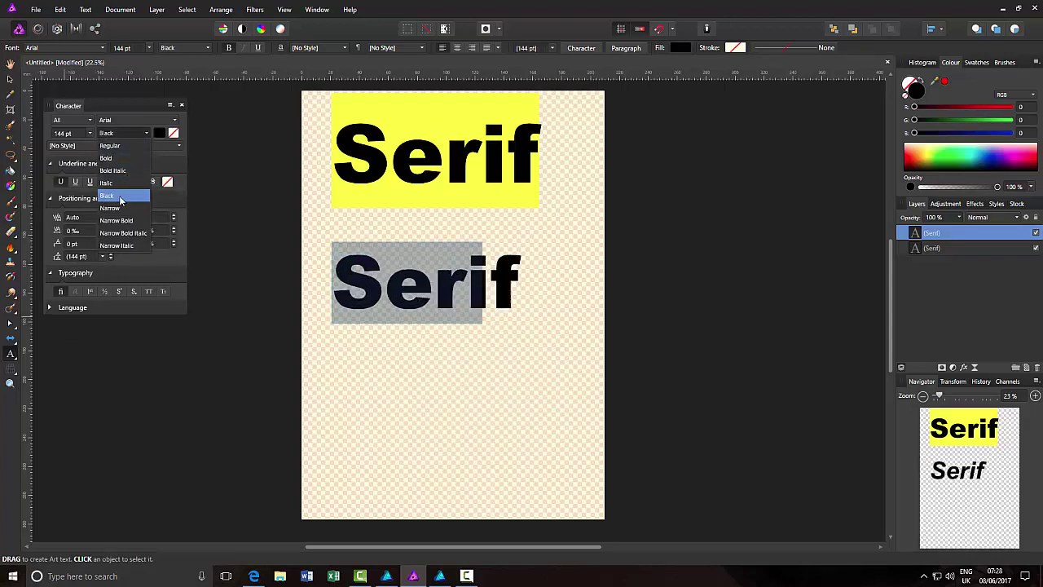
click(112, 148)
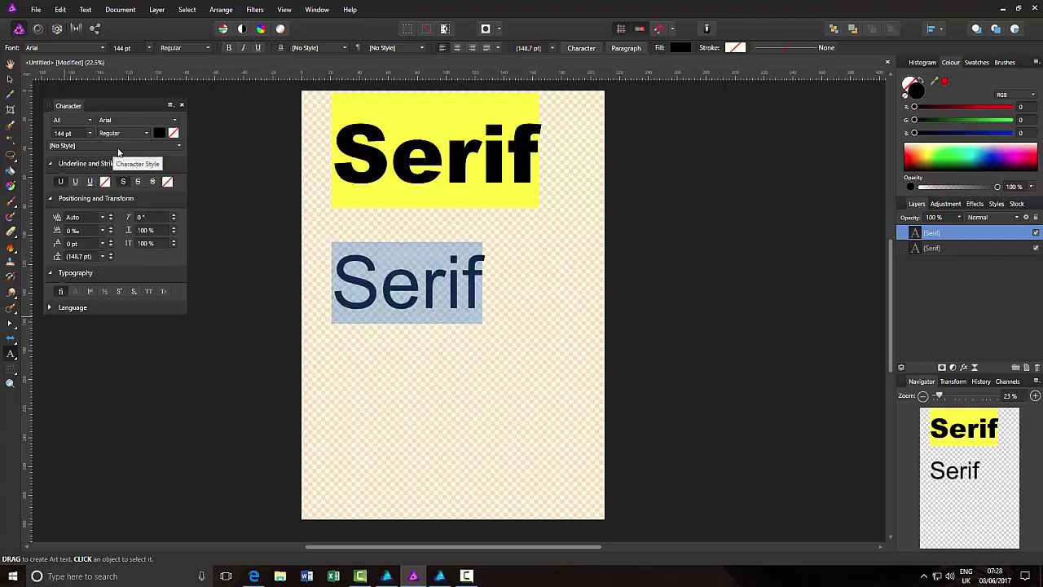
click(177, 122)
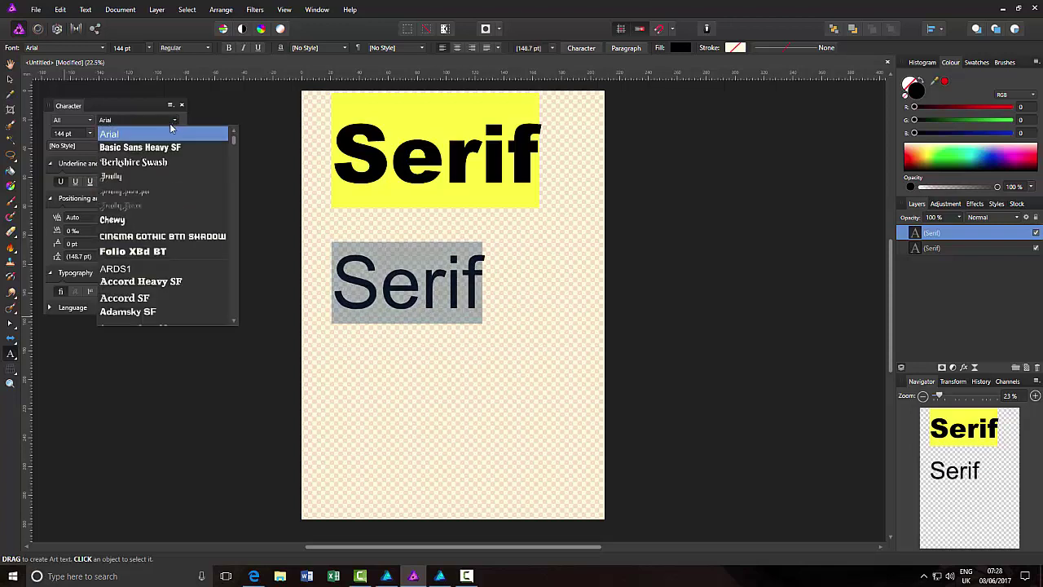
scroll(145, 256, down, 3)
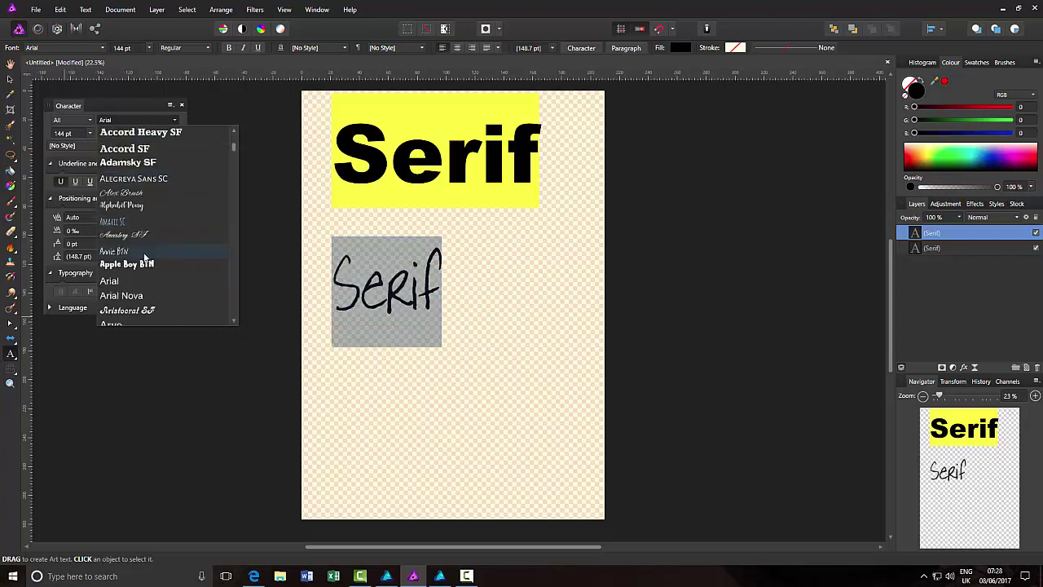
scroll(134, 269, down, 3)
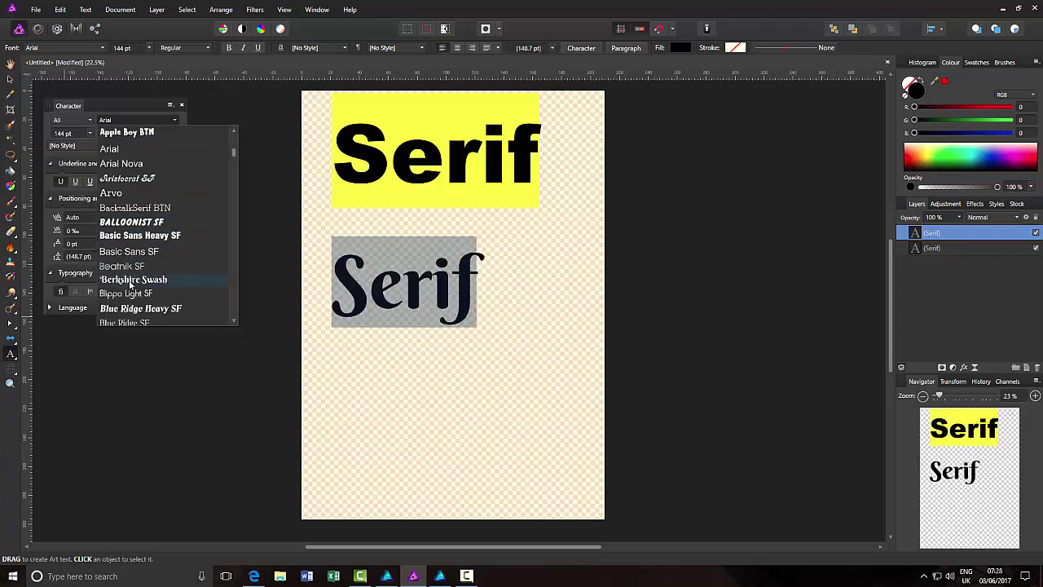
click(131, 280)
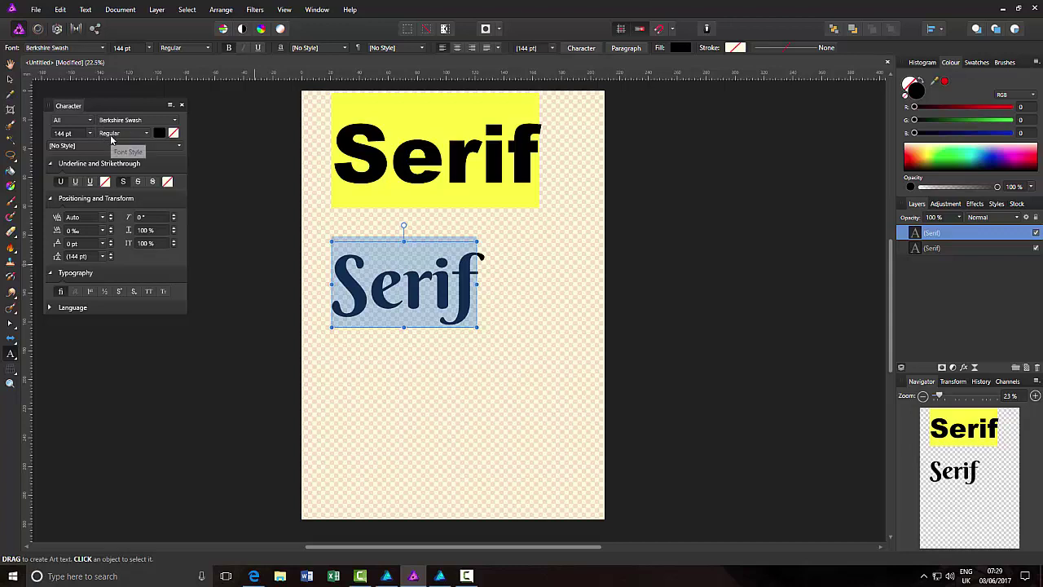
Try a single and a double underline on the whole lower "Serif" text, ending with no underline.
click(368, 287)
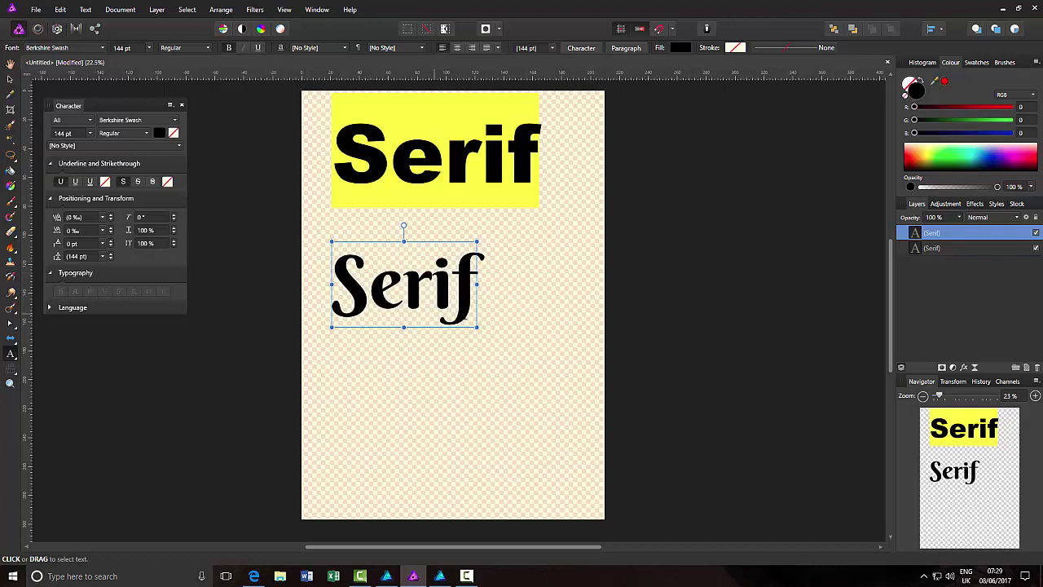
click(477, 301)
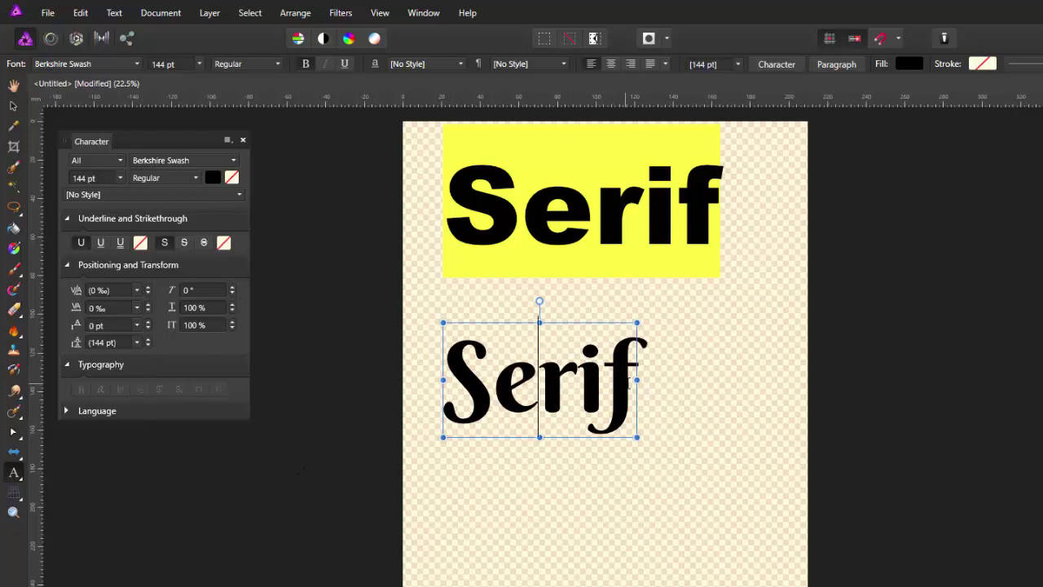
drag(634, 383, 446, 391)
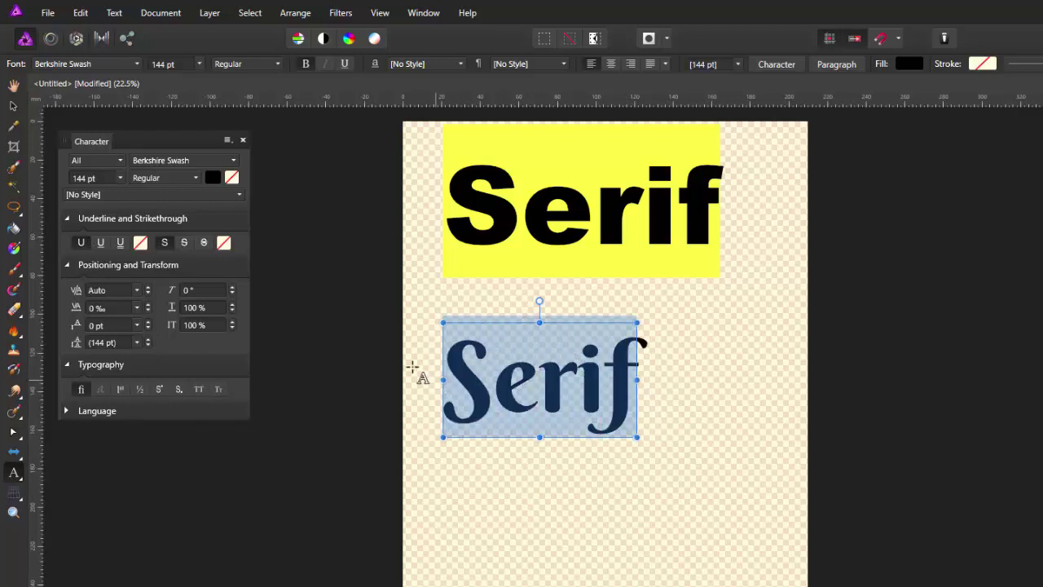
click(100, 243)
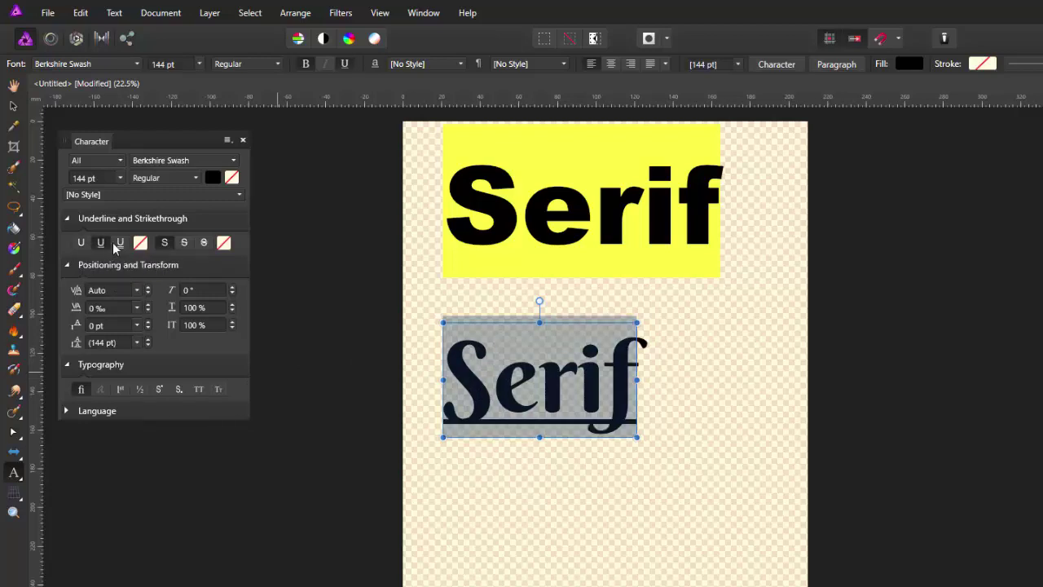
click(120, 244)
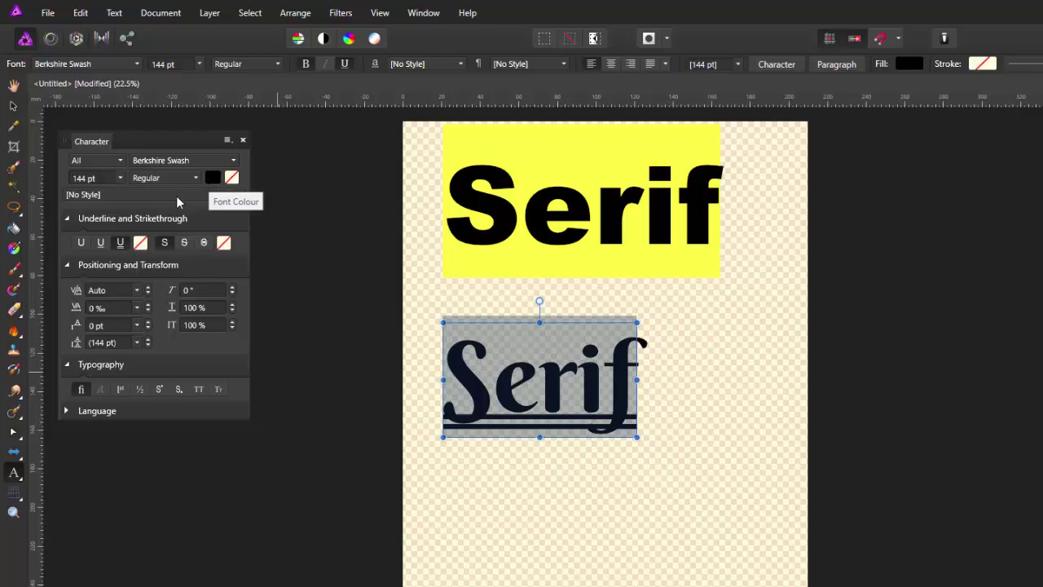
click(80, 244)
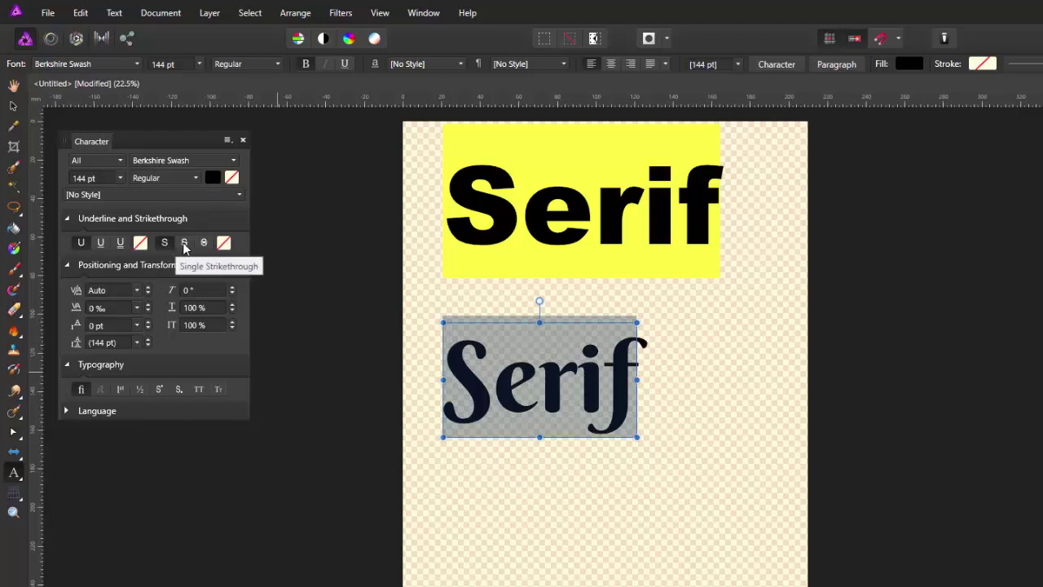
Try single and double strikethrough on the lower "Serif" text, ending with no strikethrough.
click(184, 245)
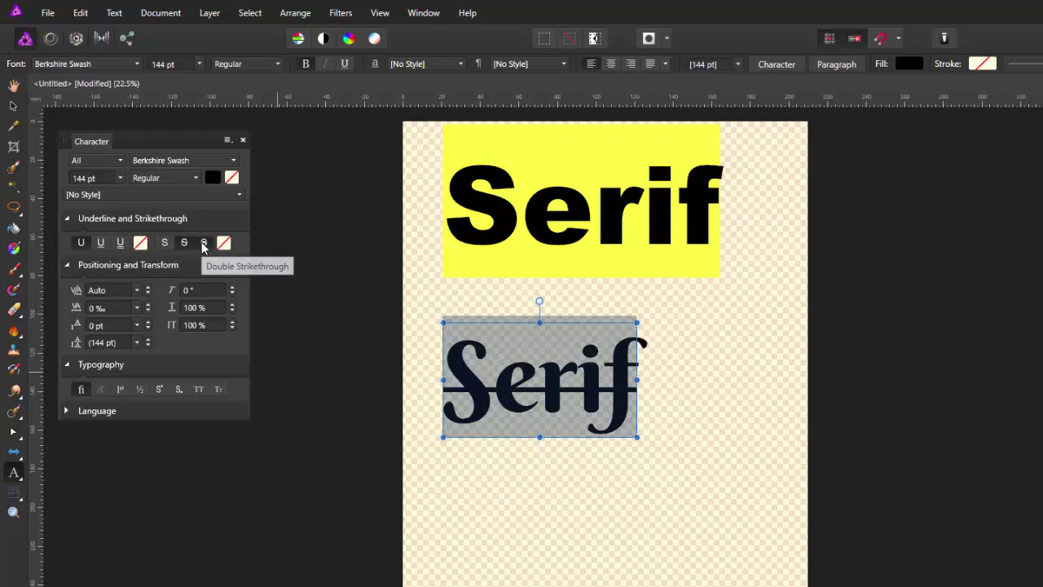
click(204, 244)
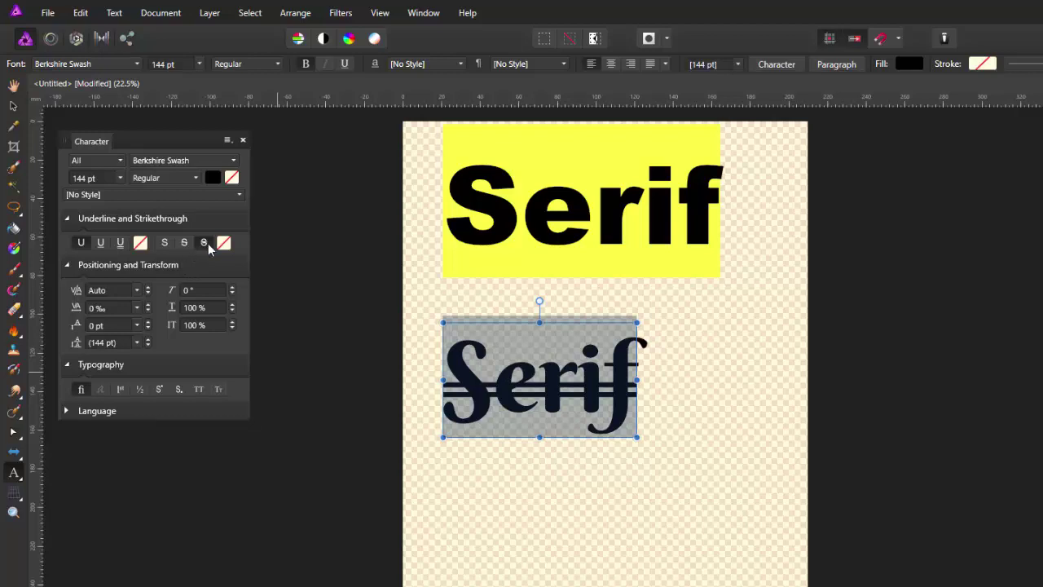
click(165, 244)
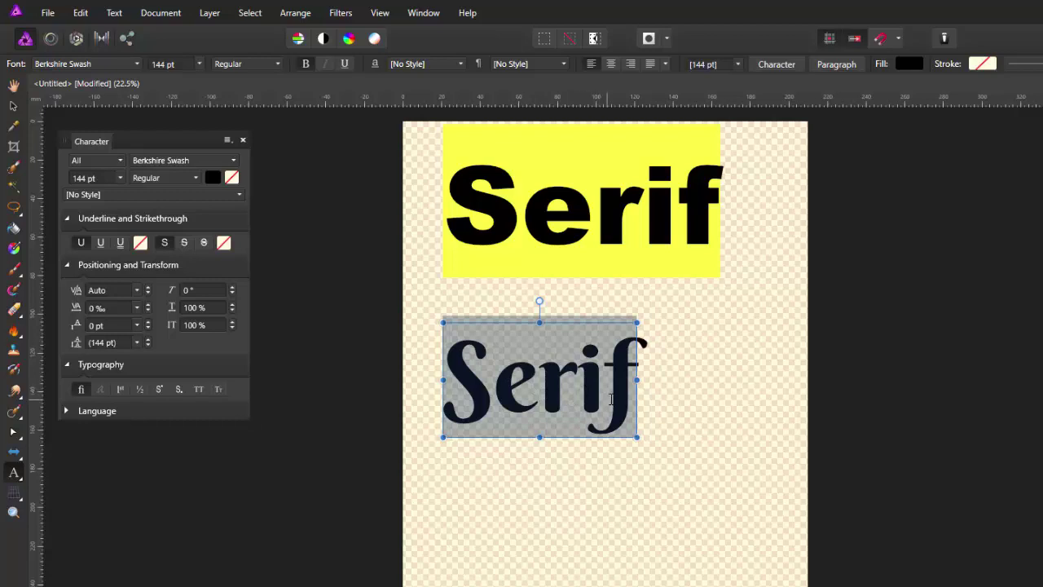
Examine the kerning values offered while the whole lower "Serif" text is selected, keeping Auto.
click(137, 292)
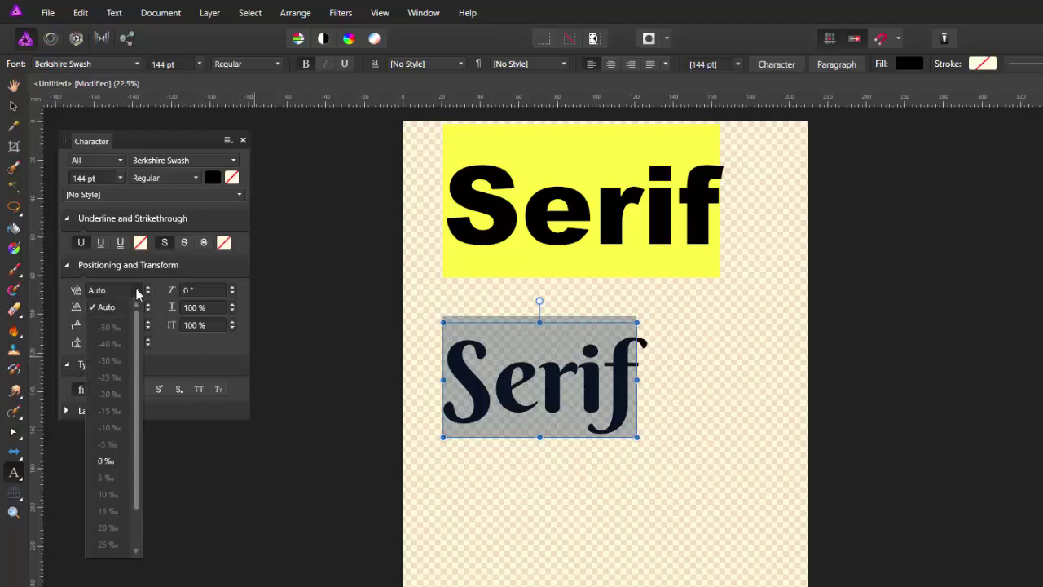
click(96, 306)
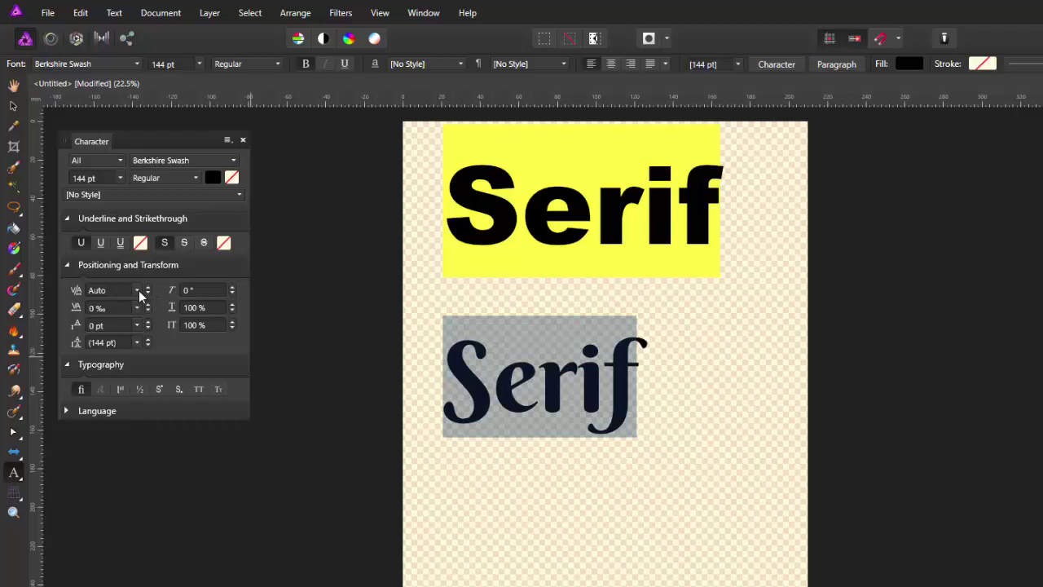
click(136, 287)
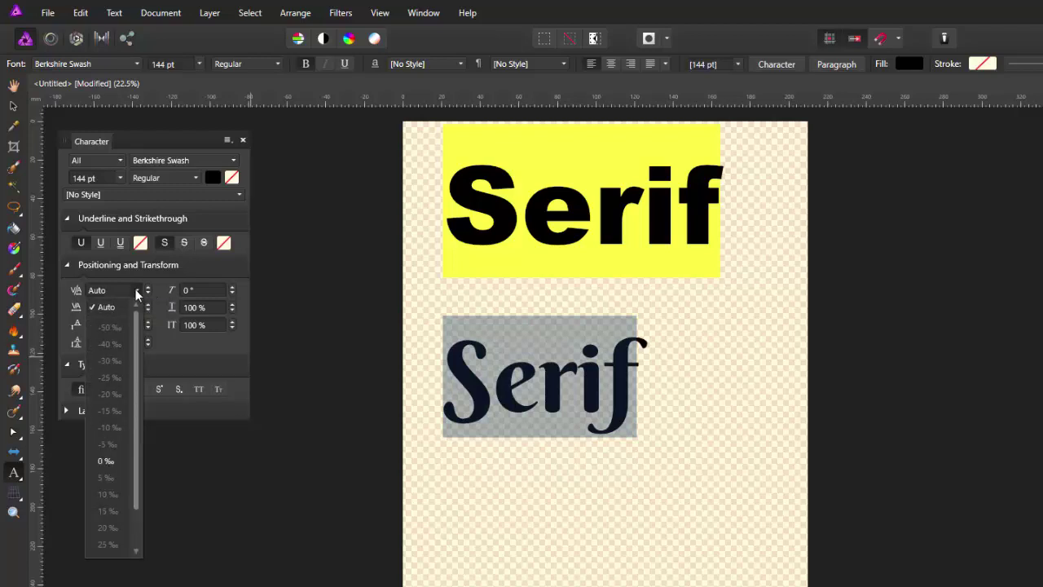
click(137, 288)
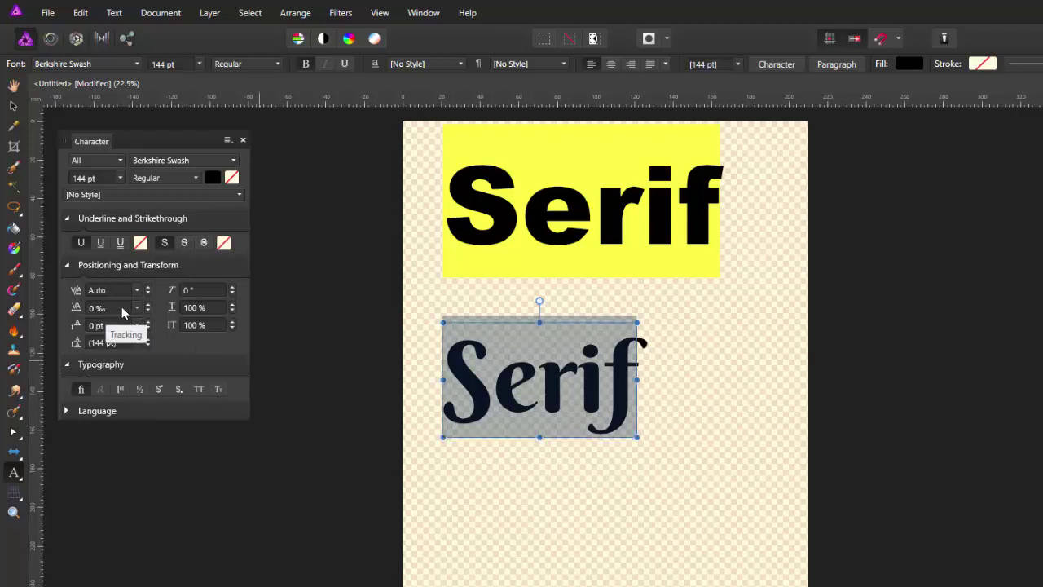
Preview positive and negative tracking values up to 50 ‰ on the lower "Serif" text without applying one.
click(136, 309)
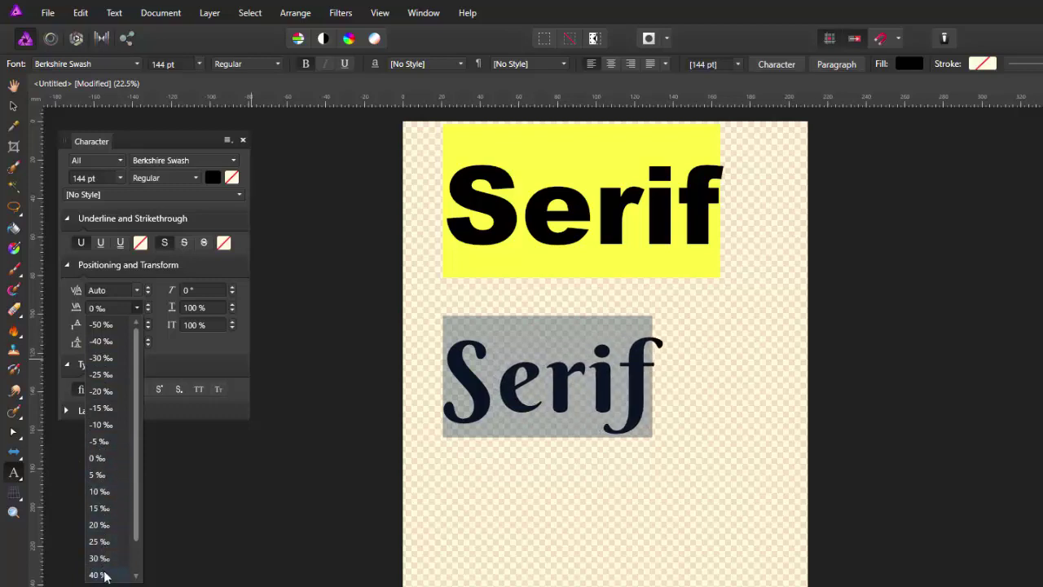
scroll(102, 571, down, 1)
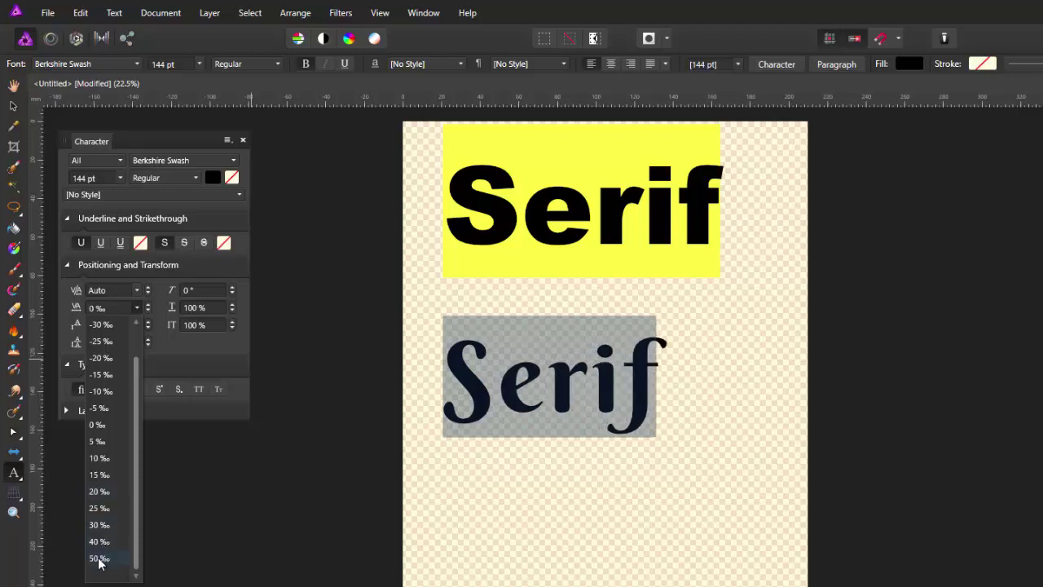
scroll(100, 440, up, 1)
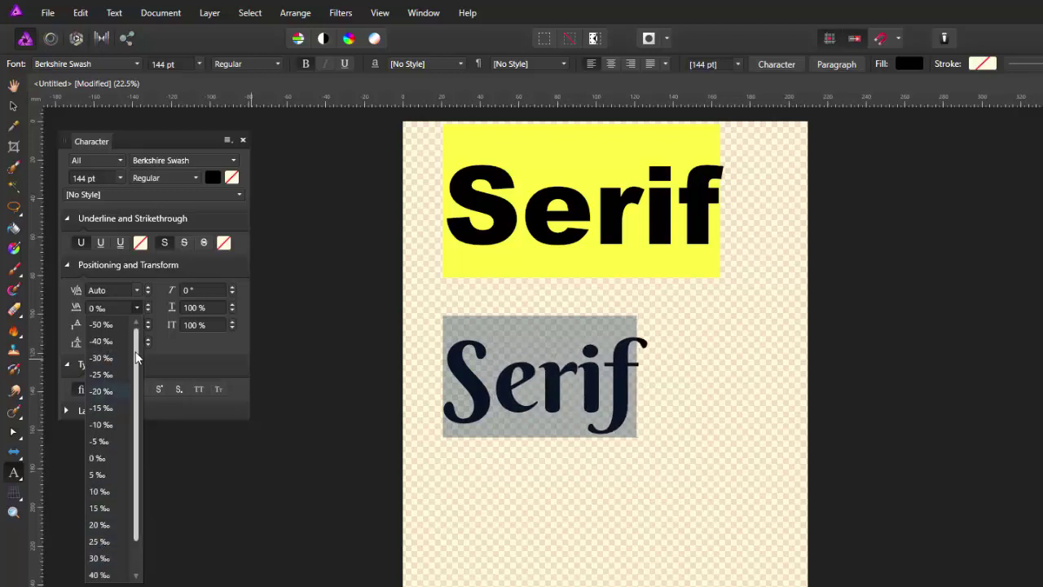
click(160, 294)
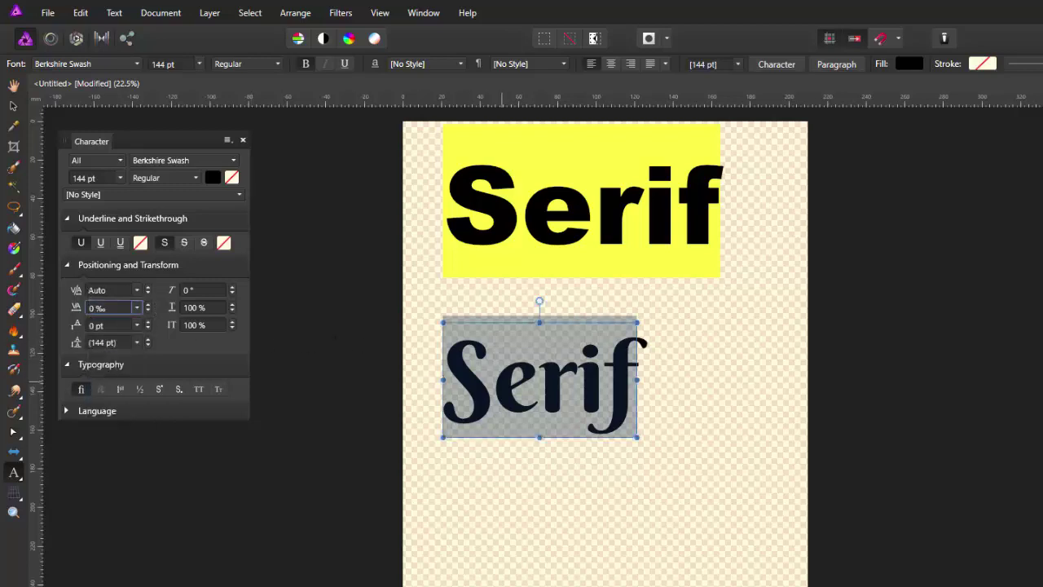
Preview kerning up to 50 ‰ between the "r" and "i" of the lower "Serif" text without applying it.
click(580, 380)
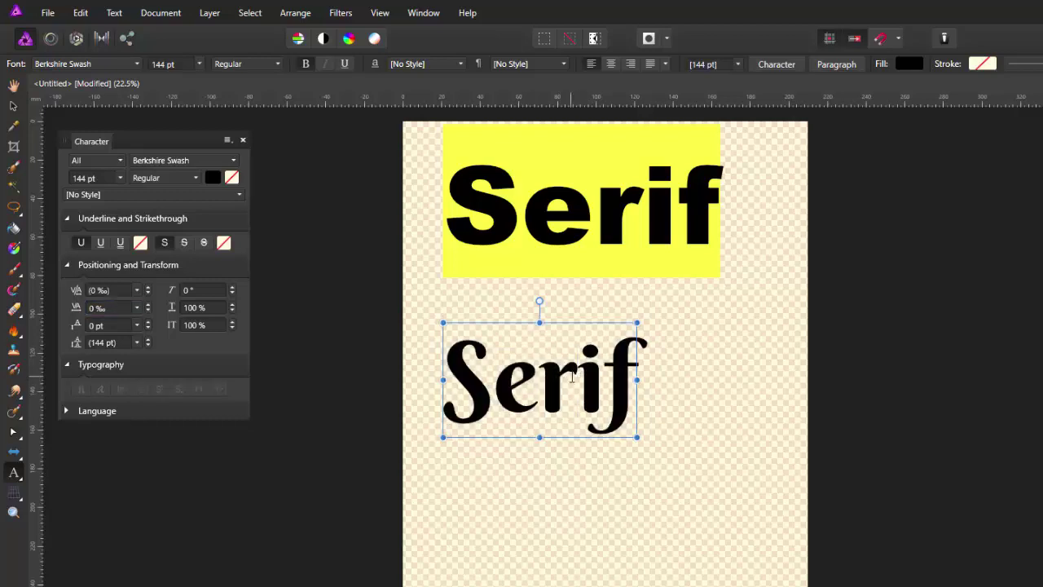
click(136, 291)
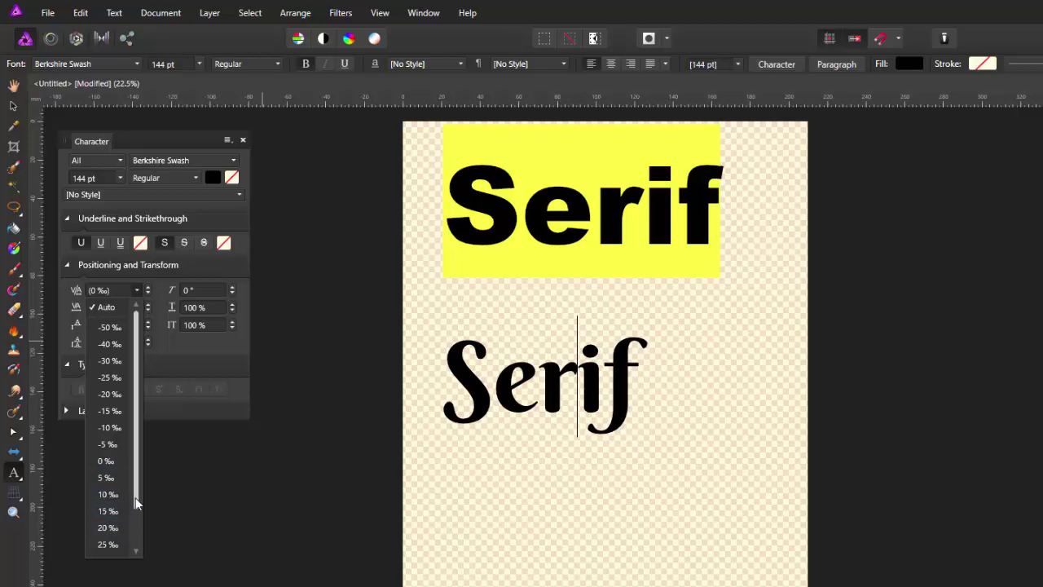
scroll(135, 497, down, 1)
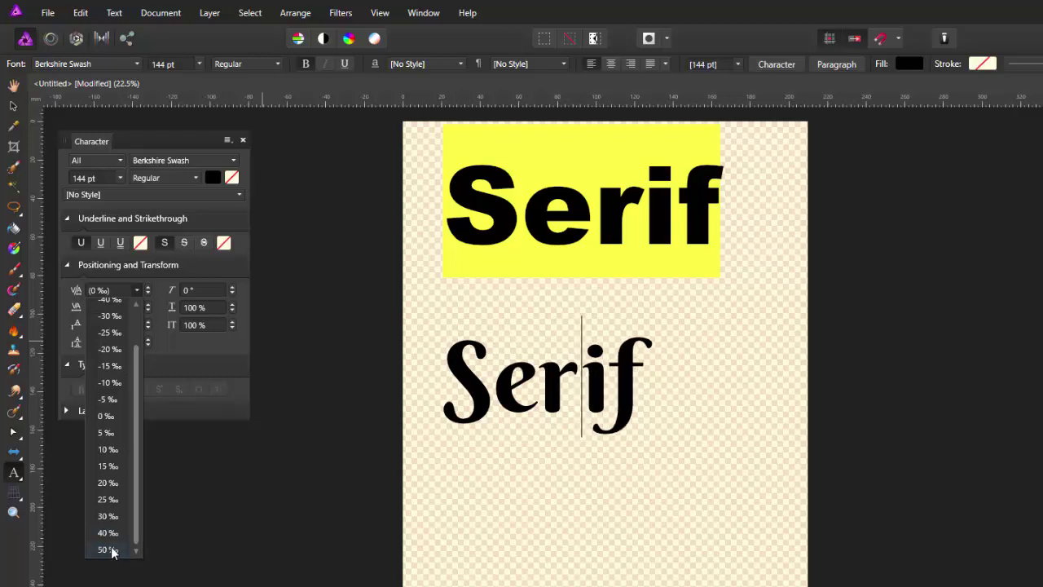
click(163, 339)
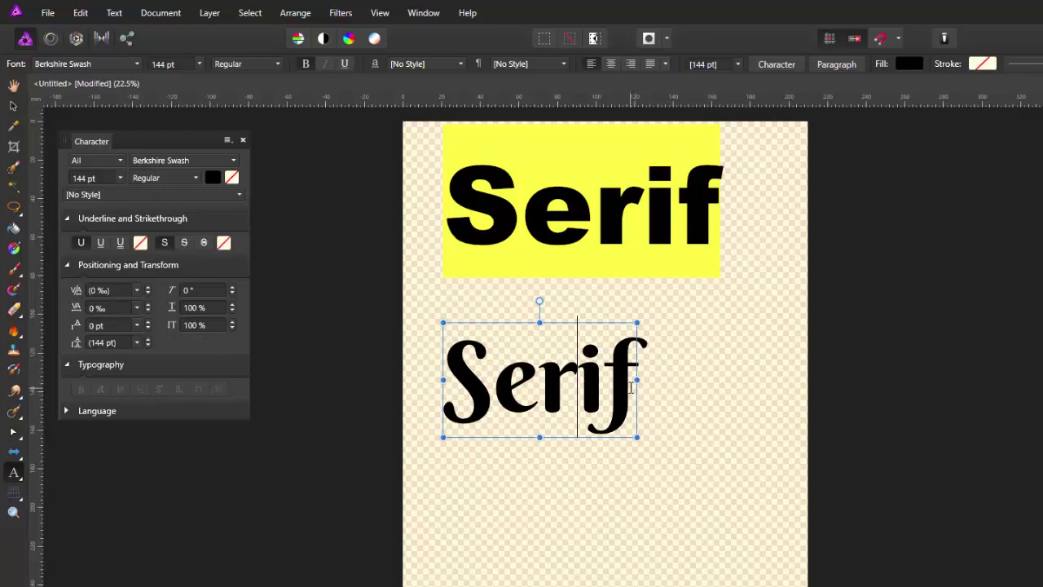
Preview baseline shift values on the whole lower "Serif" text, keeping the shift at 0 pt.
click(604, 386)
click(630, 381)
drag(630, 382, 287, 356)
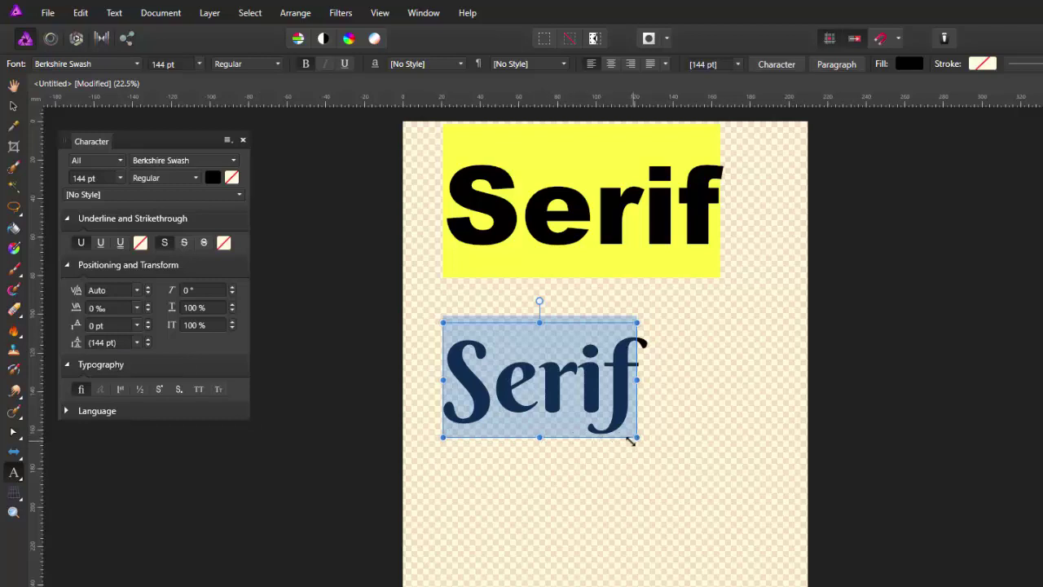
click(136, 325)
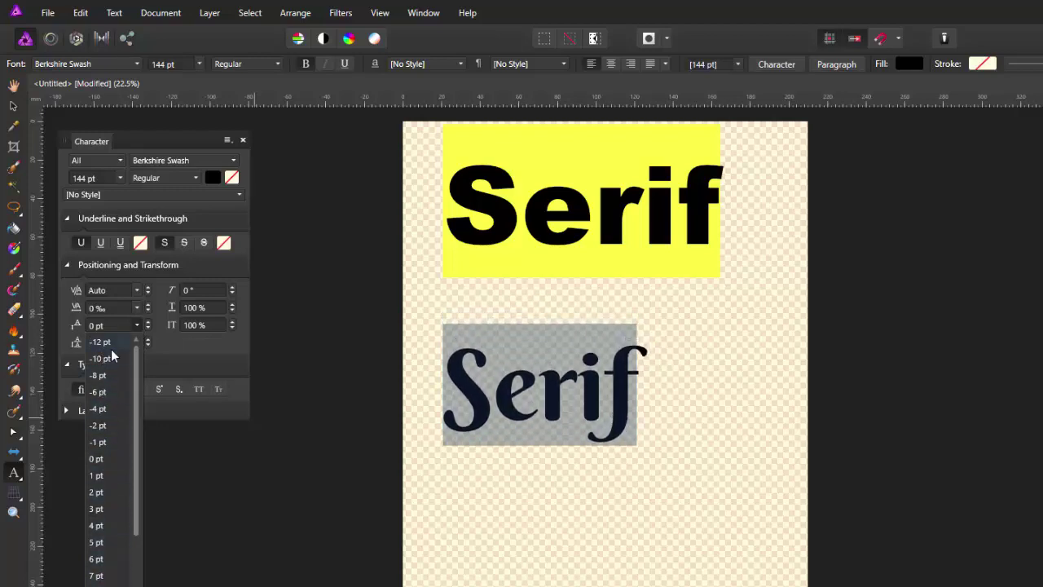
click(97, 461)
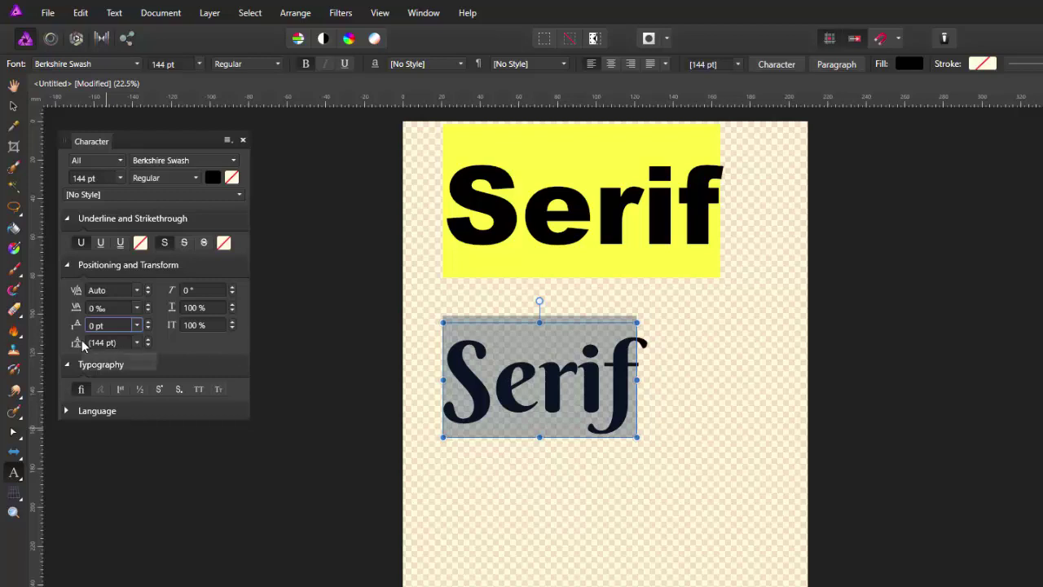
Add a second line reading "Serif" below the existing word in the lower text object.
click(632, 377)
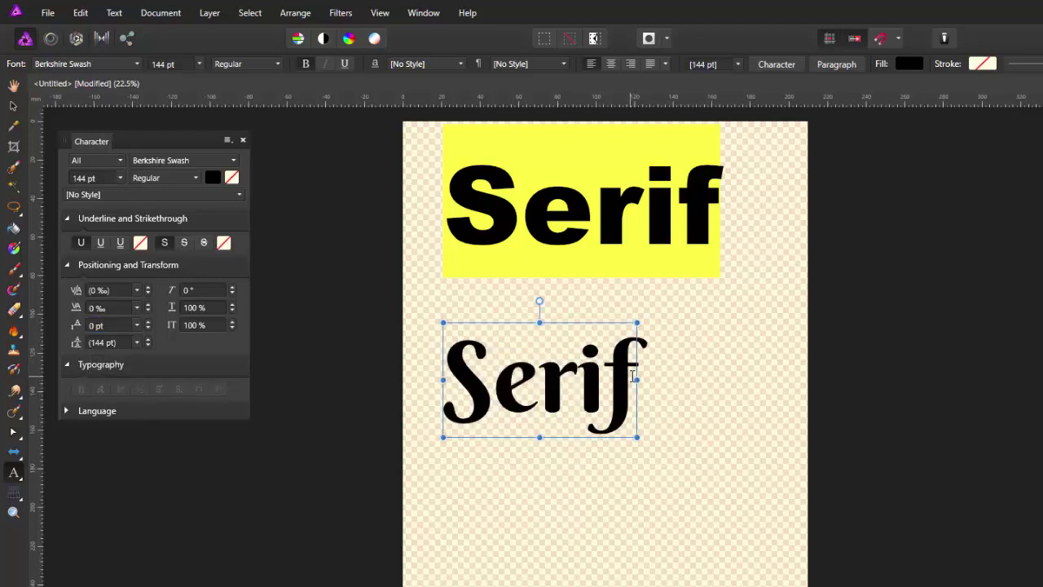
key(Escape)
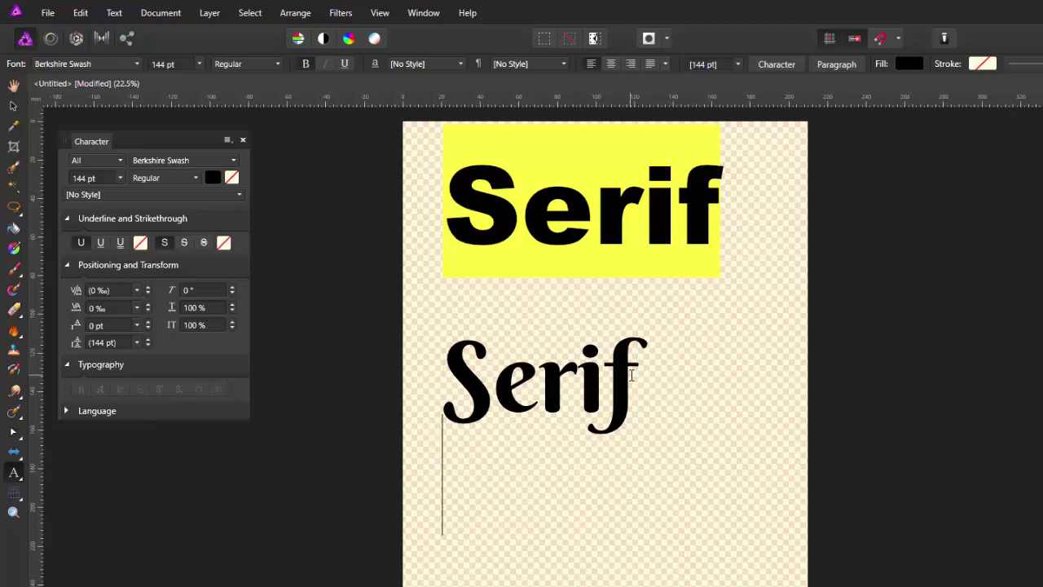
text(S)
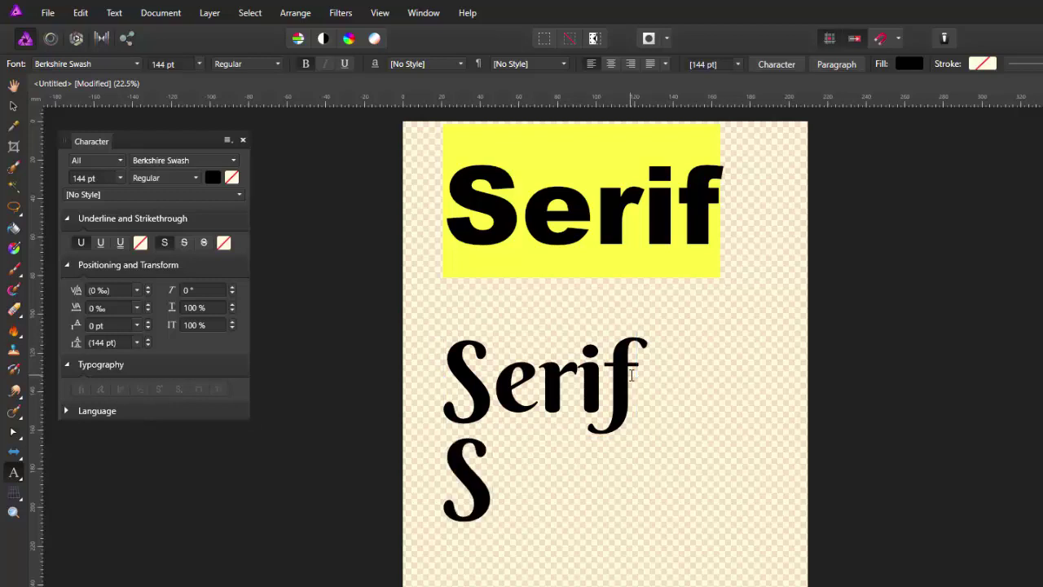
text(erif)
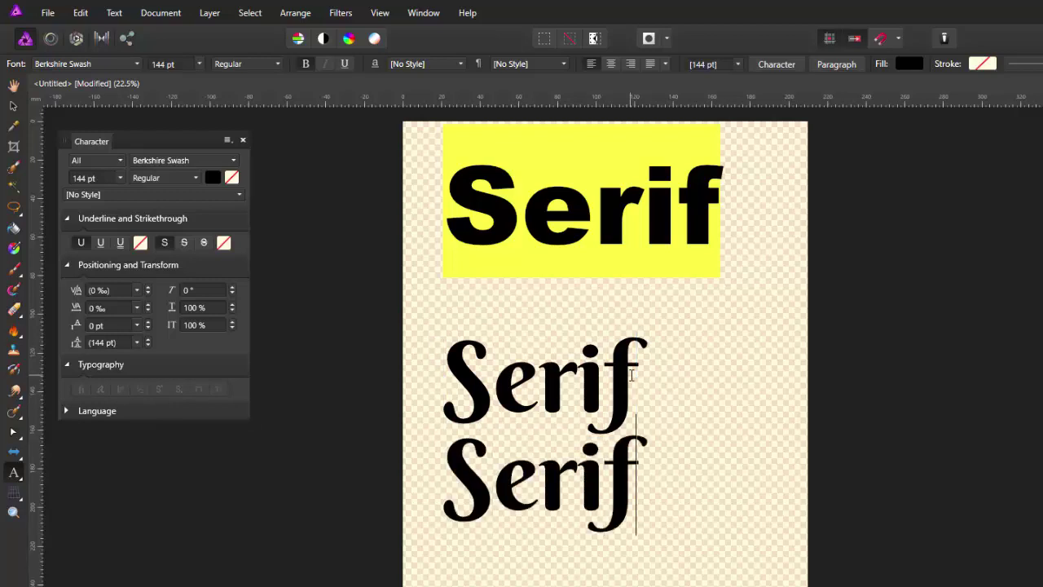
key(Escape)
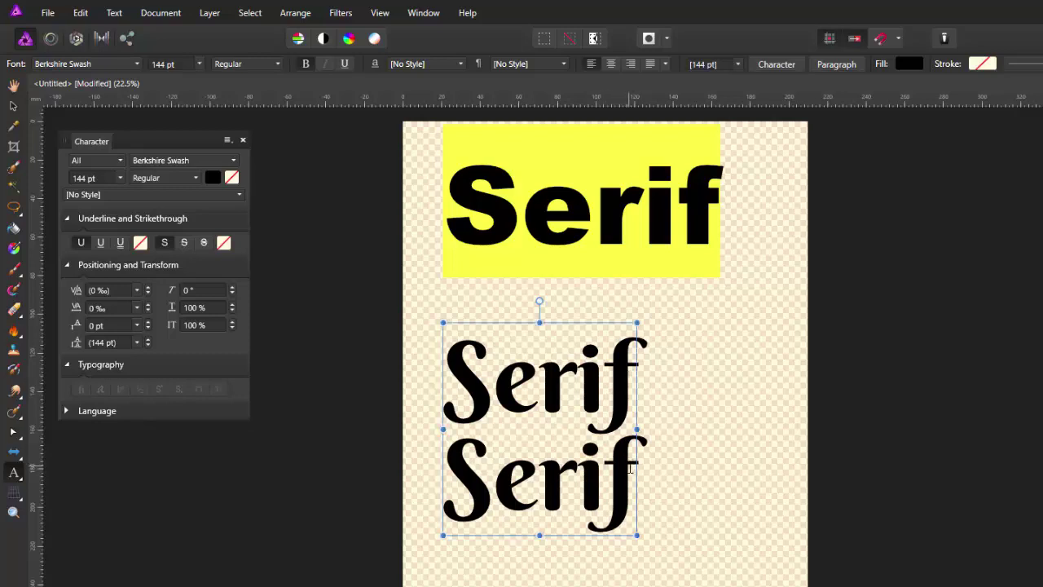
Preview small and large leading values on both lower "Serif" lines and set the leading to 144 pt.
drag(629, 468, 415, 378)
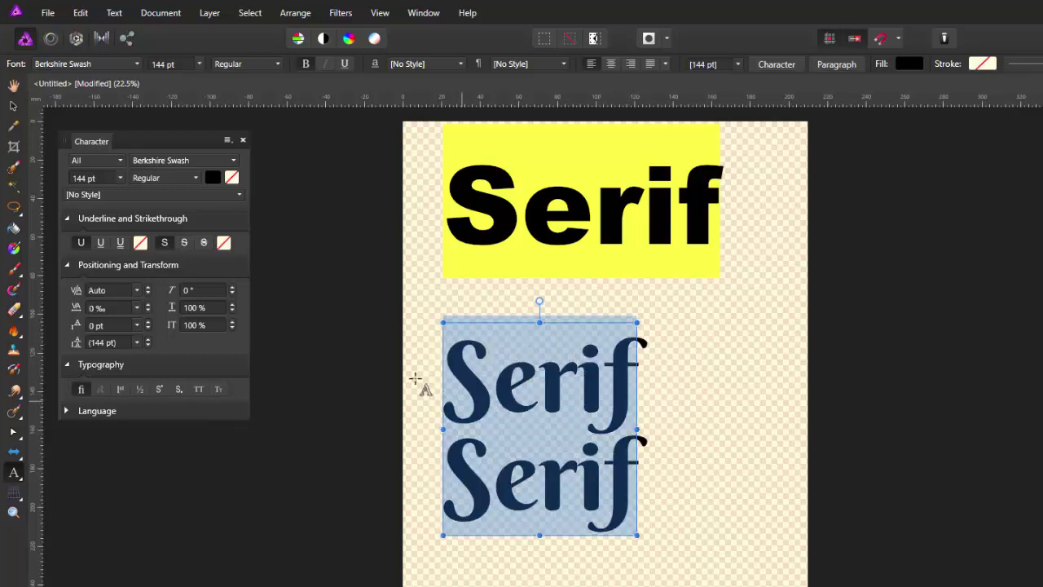
click(136, 342)
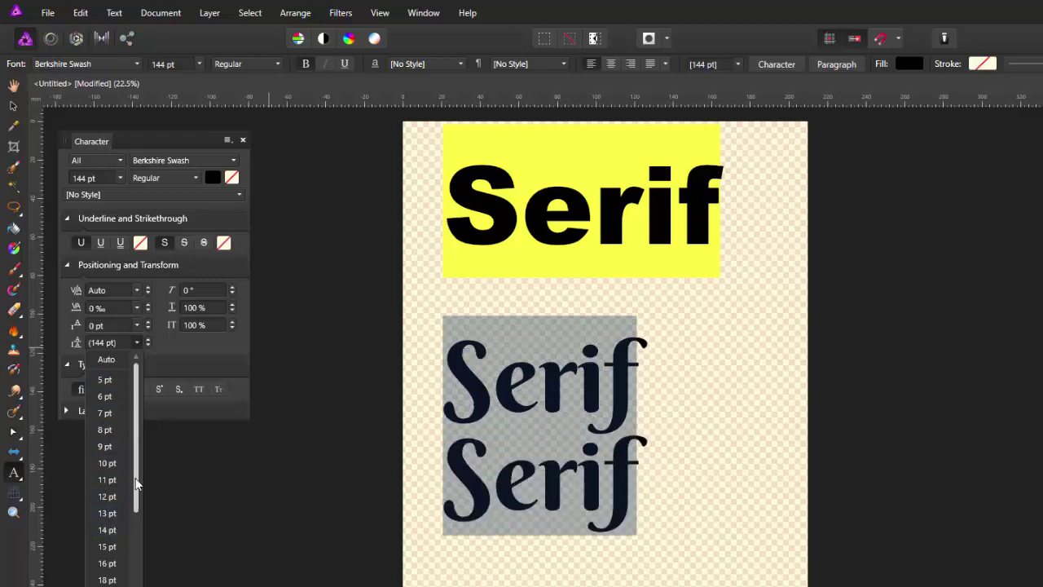
drag(137, 477, 141, 578)
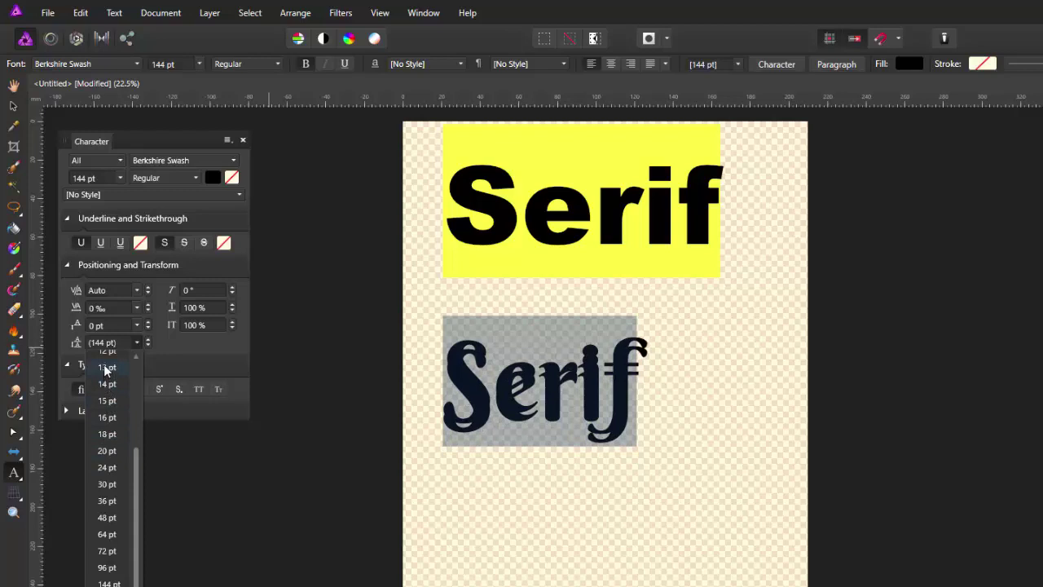
scroll(104, 375, up, 3)
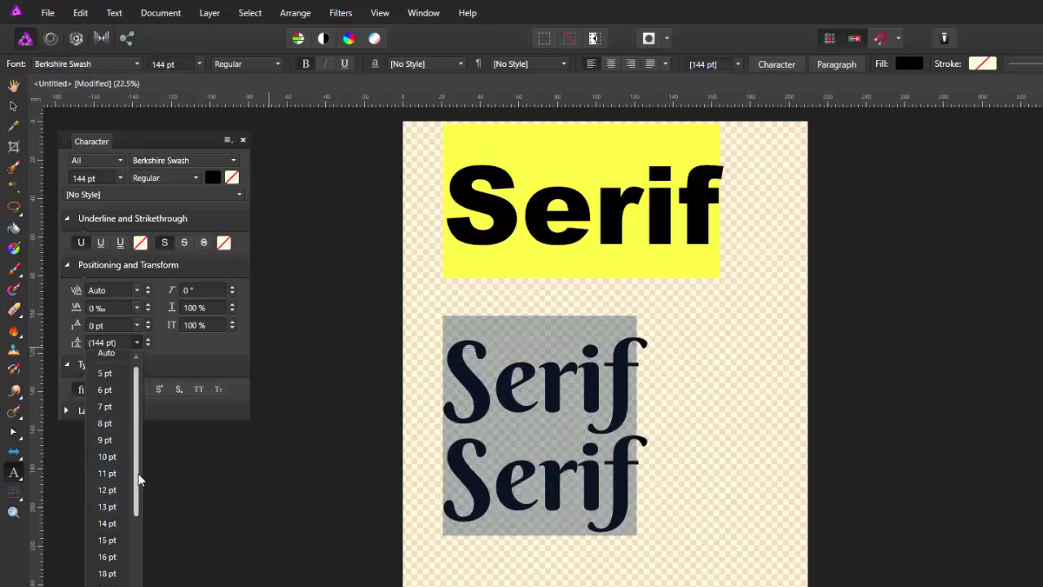
drag(138, 480, 112, 551)
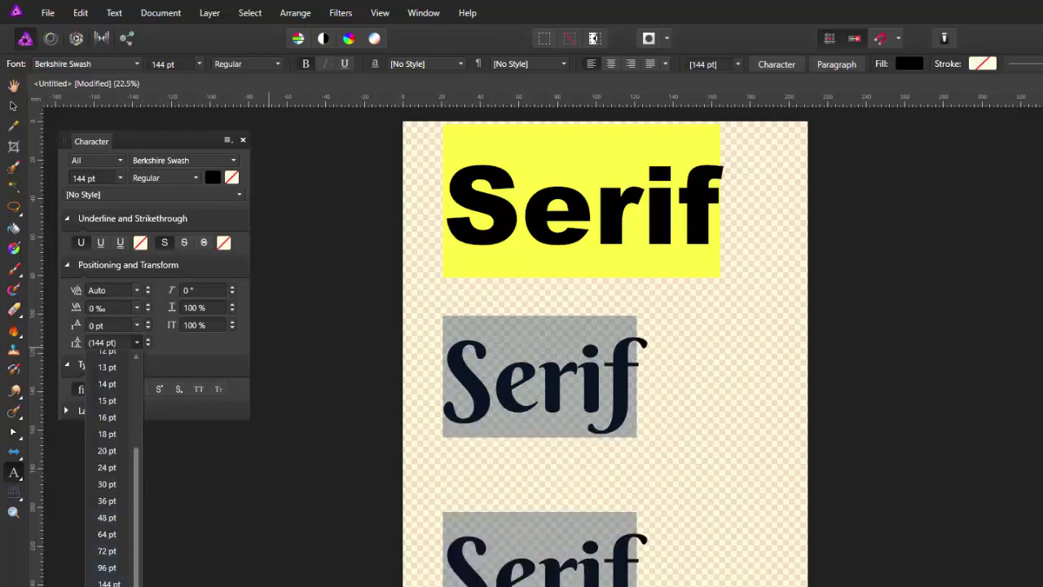
click(106, 583)
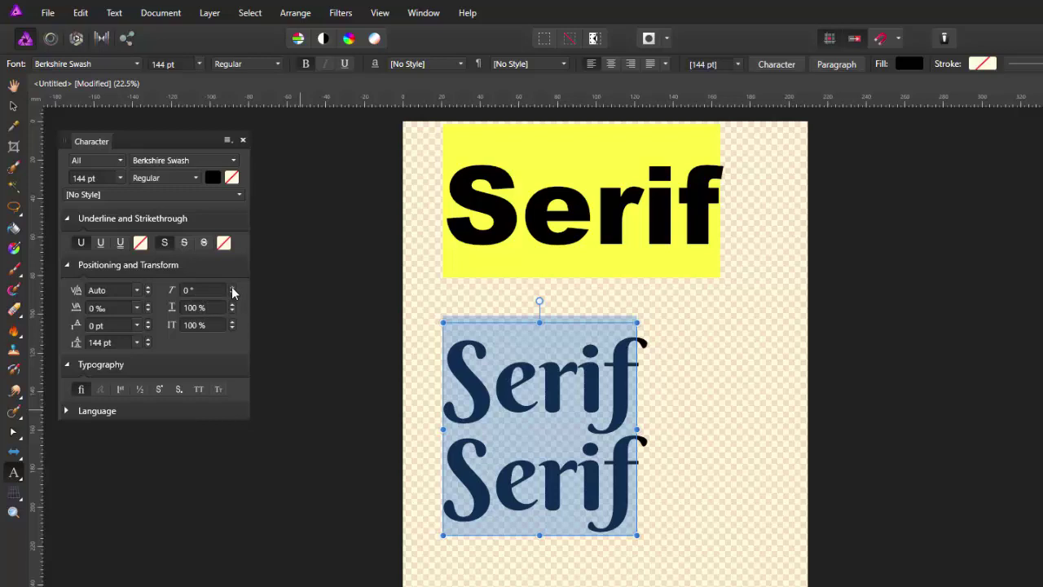
Try a shear of -1° on both lower "Serif" lines and return it to 0°.
drag(232, 291, 232, 290)
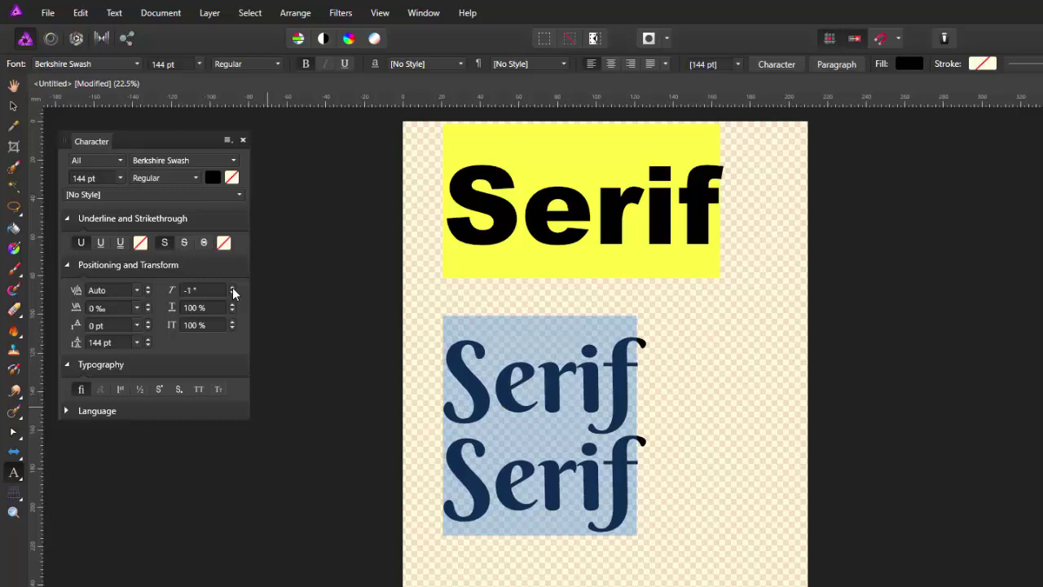
click(232, 290)
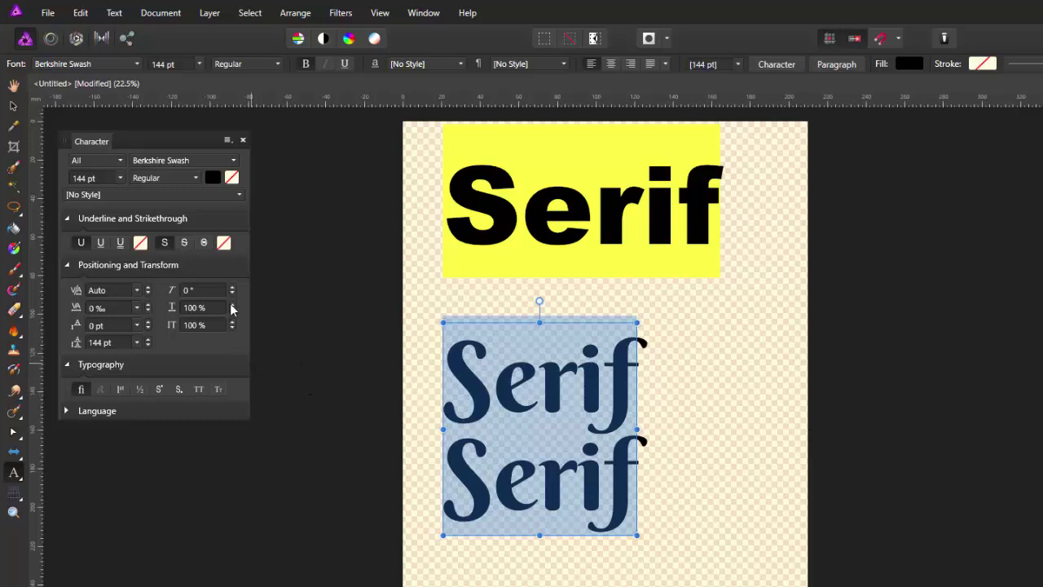
Set the horizontal scale of both lower "Serif" lines to 155 % and their vertical scale to 57 %, ending with the text deselected.
drag(232, 305, 232, 307)
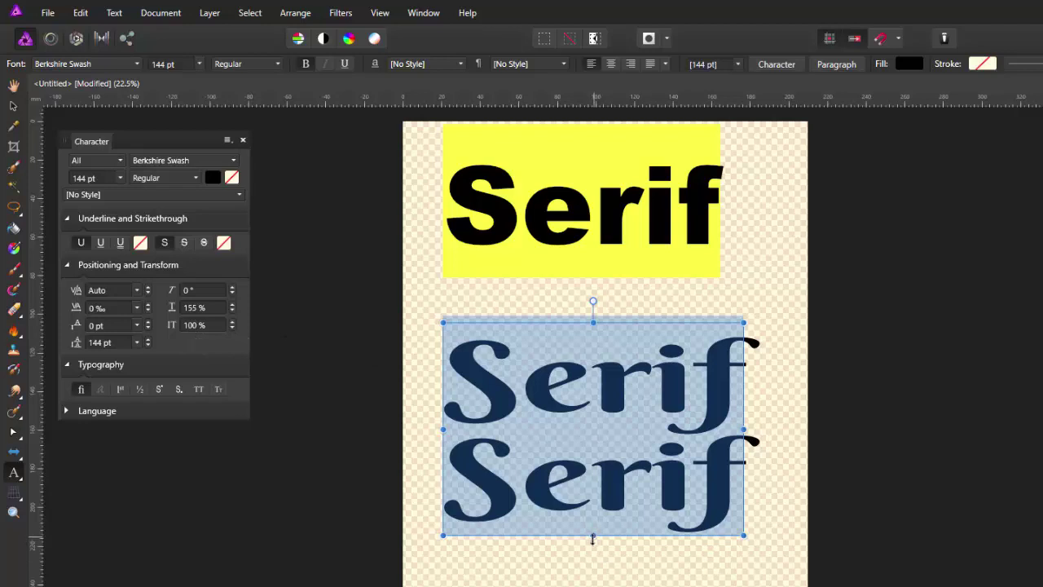
click(232, 328)
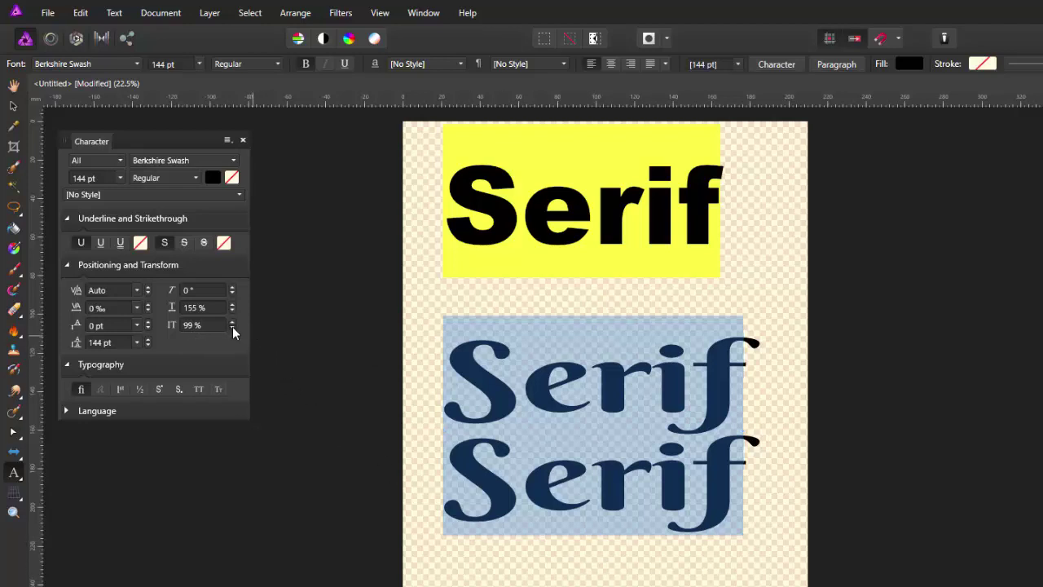
click(233, 329)
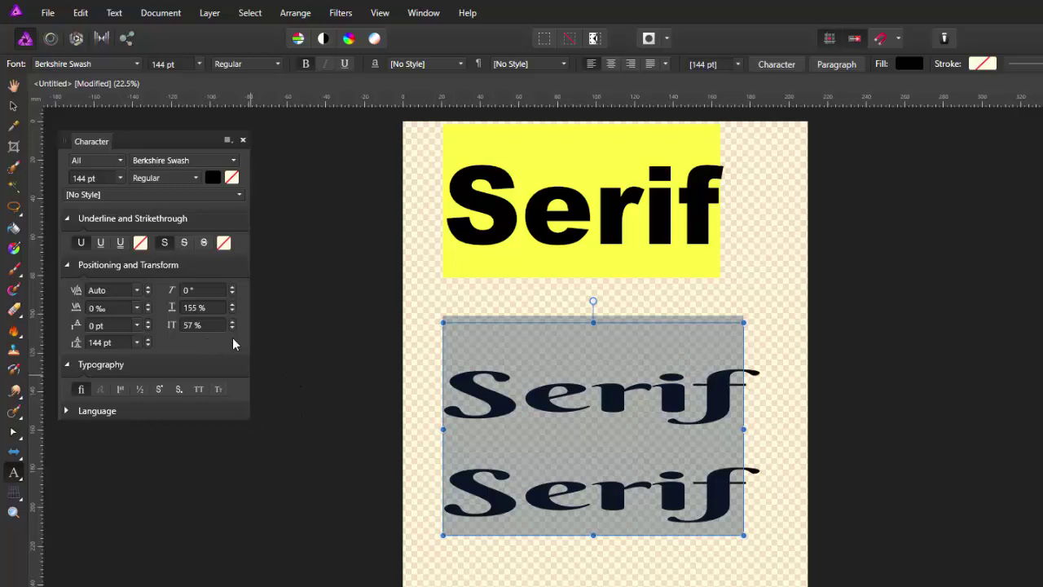
click(710, 467)
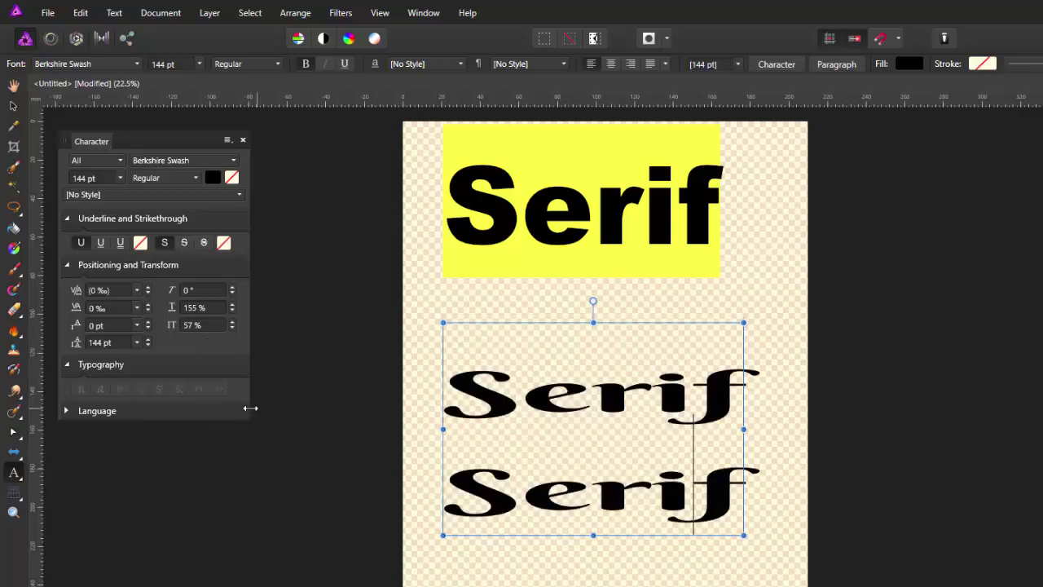
drag(697, 492, 477, 405)
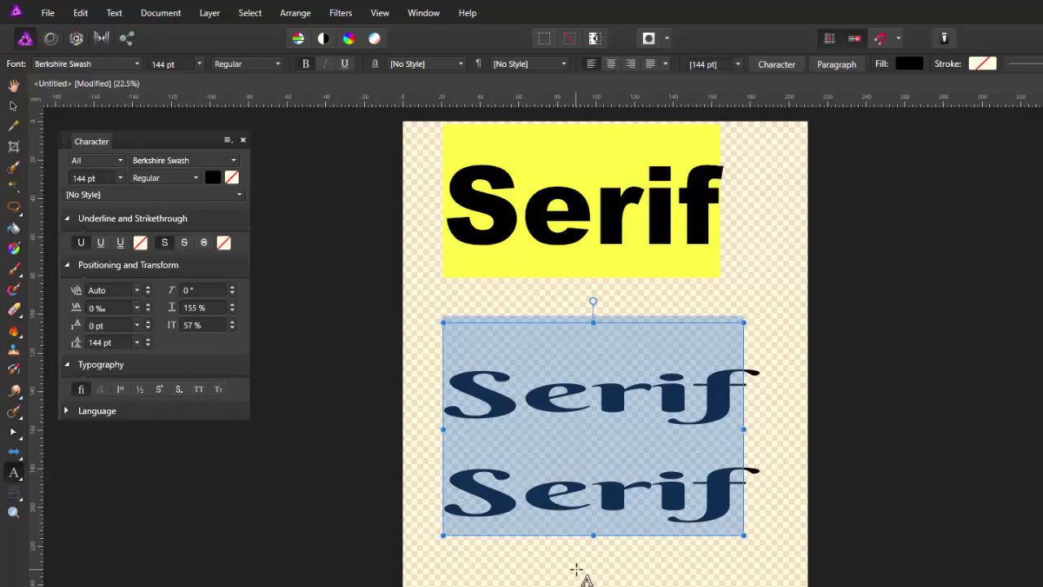
click(573, 560)
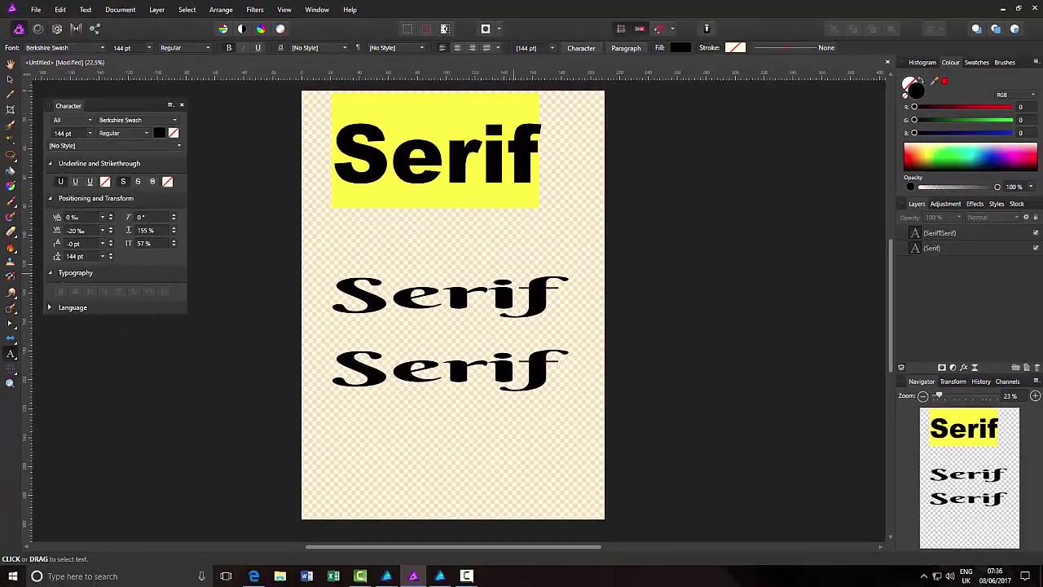
Switch to Affinity Designer and delete all three "Serif" text objects from the page.
click(388, 577)
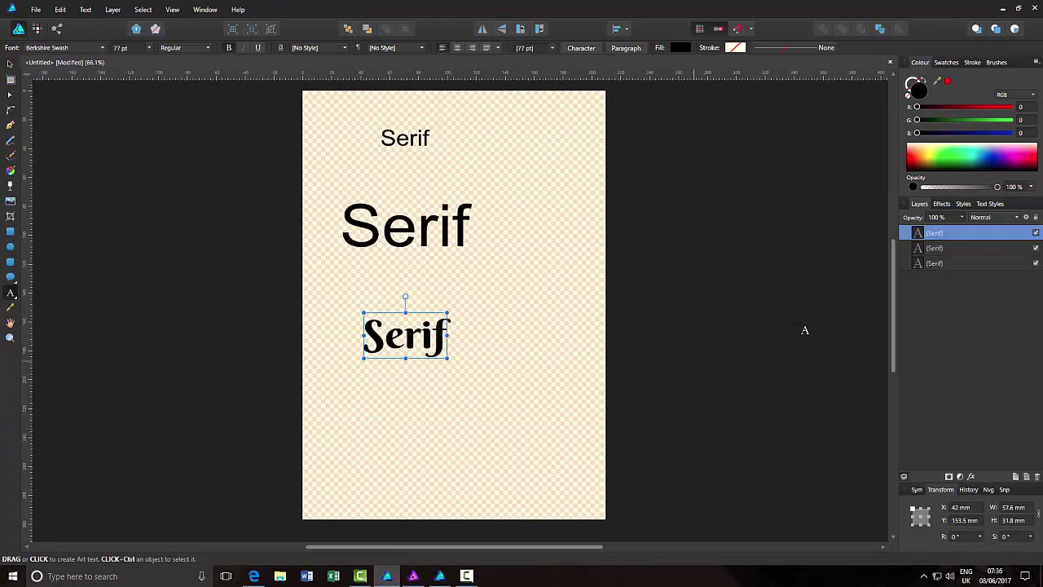
shift+click(993, 263)
key(Delete)
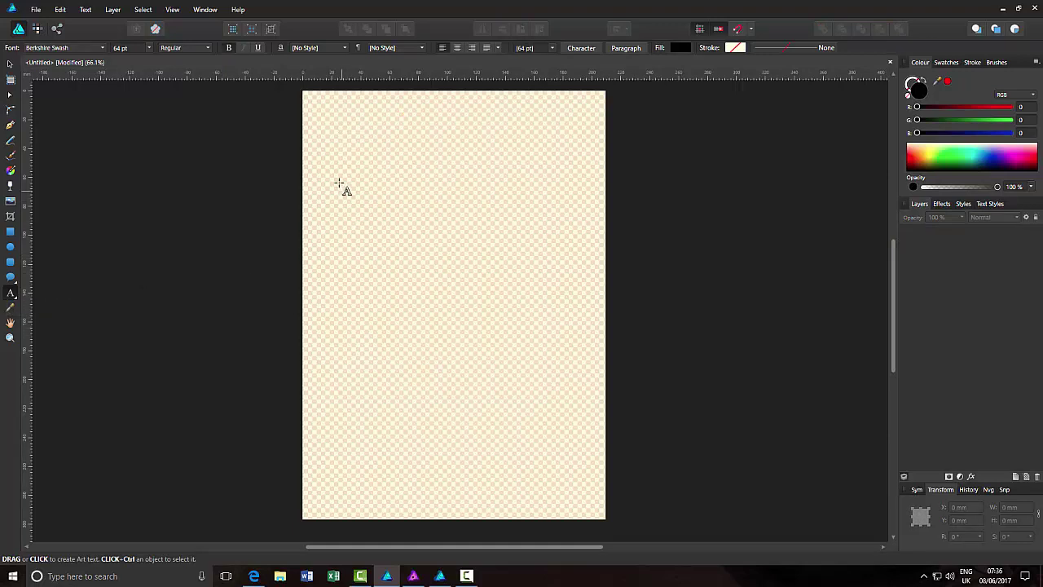
Create artistic text "Serif" at about 157 pt near the page's upper left corner and show its Character settings.
text(A)
drag(340, 158, 377, 232)
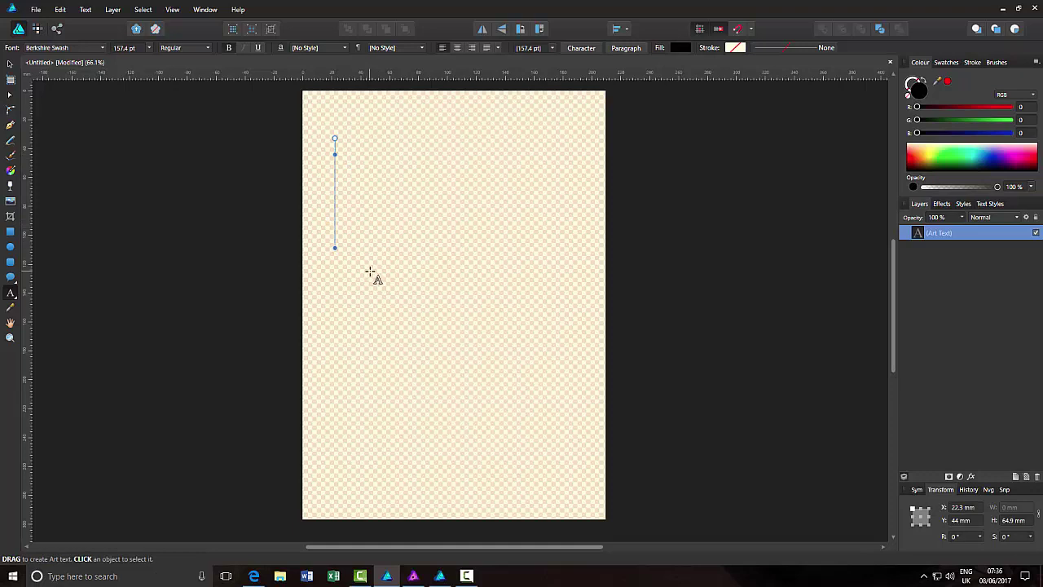
text(Serif)
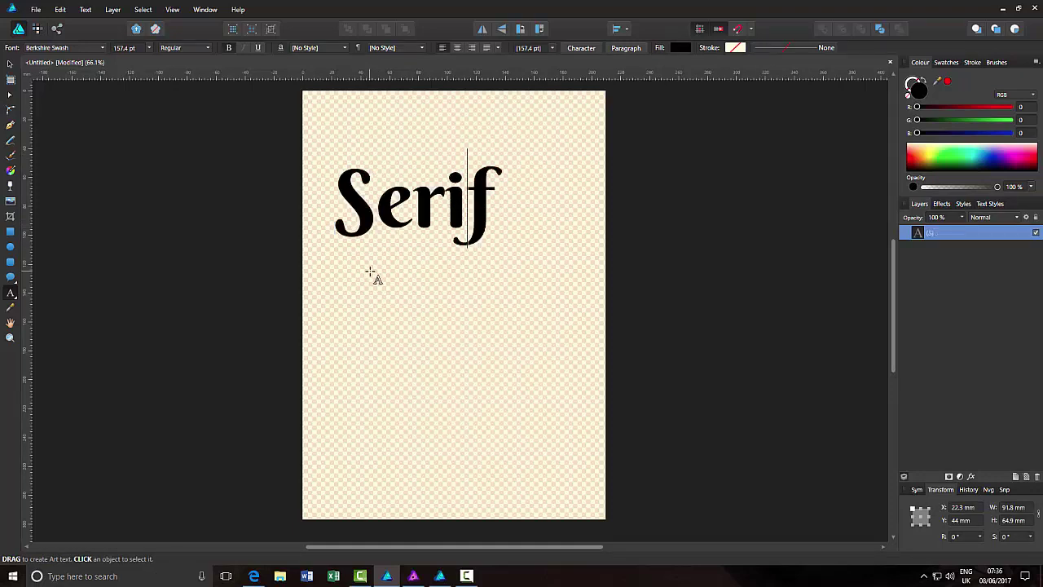
key(Escape)
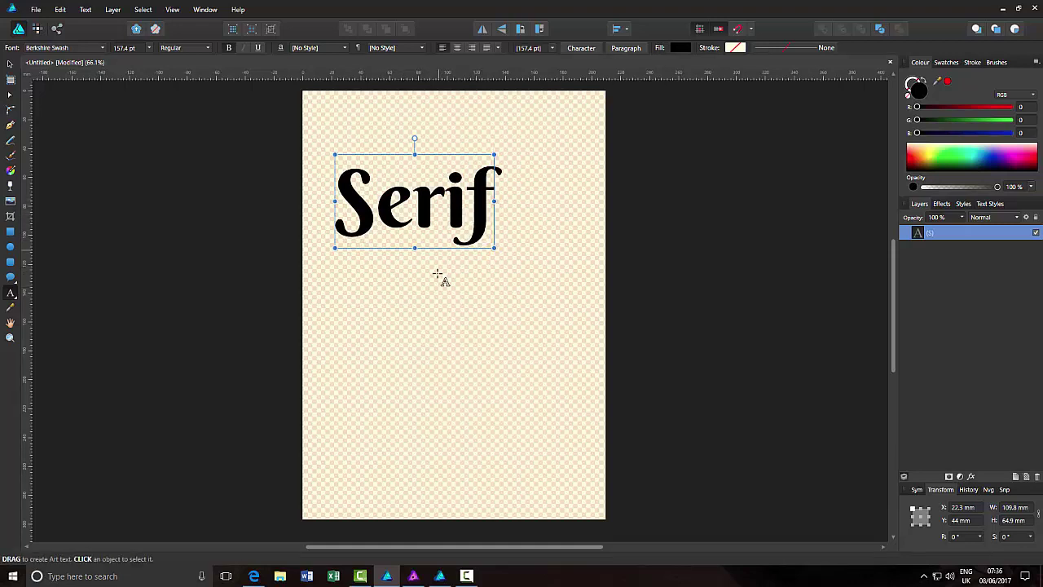
click(582, 48)
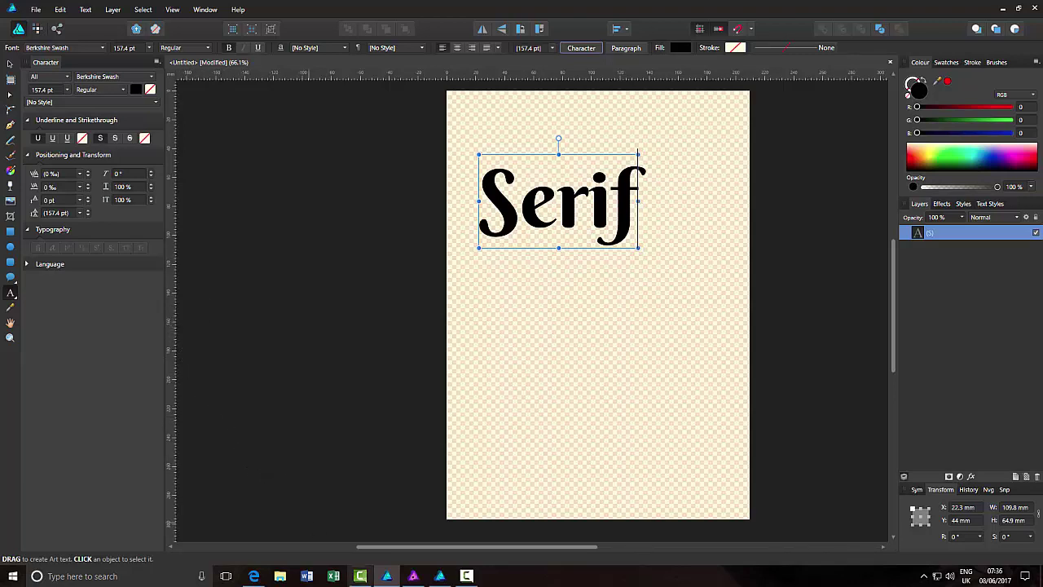
Switch to Affinity Photo and reposition the floating Character panel beside the page.
click(413, 576)
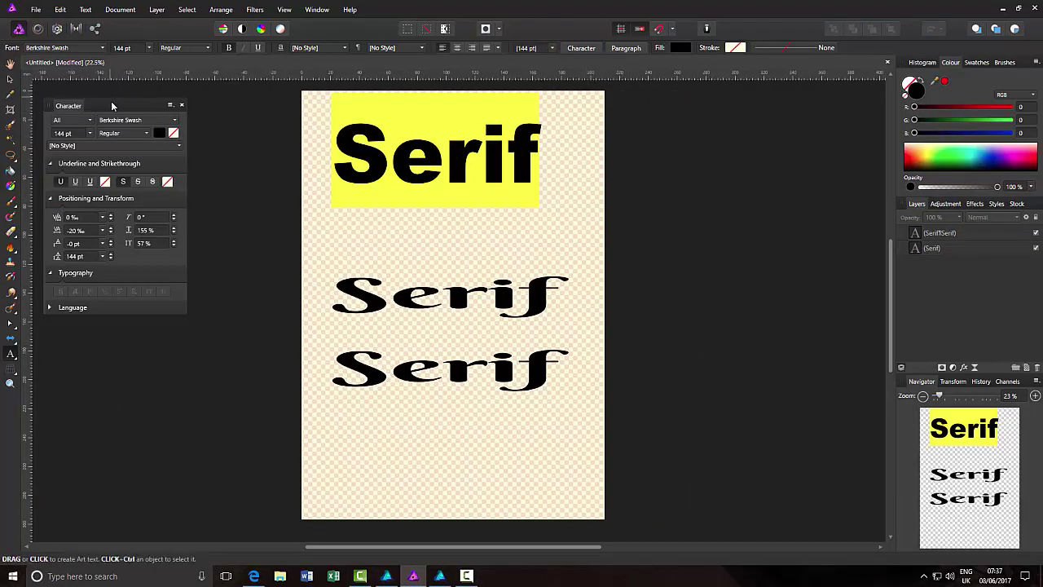
drag(111, 101, 156, 148)
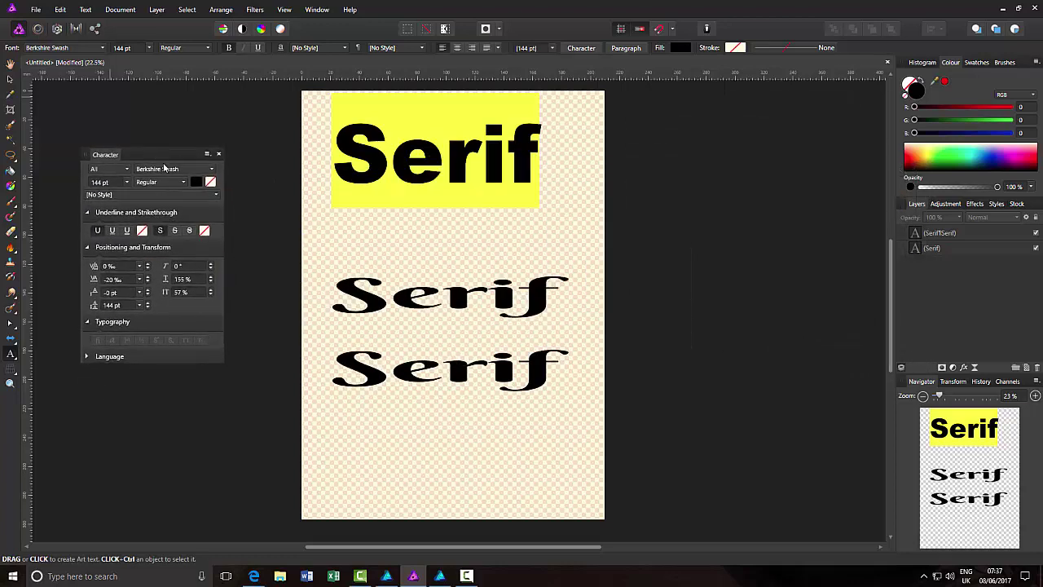
Switch to Affinity Designer and undock the Character panel so it floats beside the page.
click(388, 575)
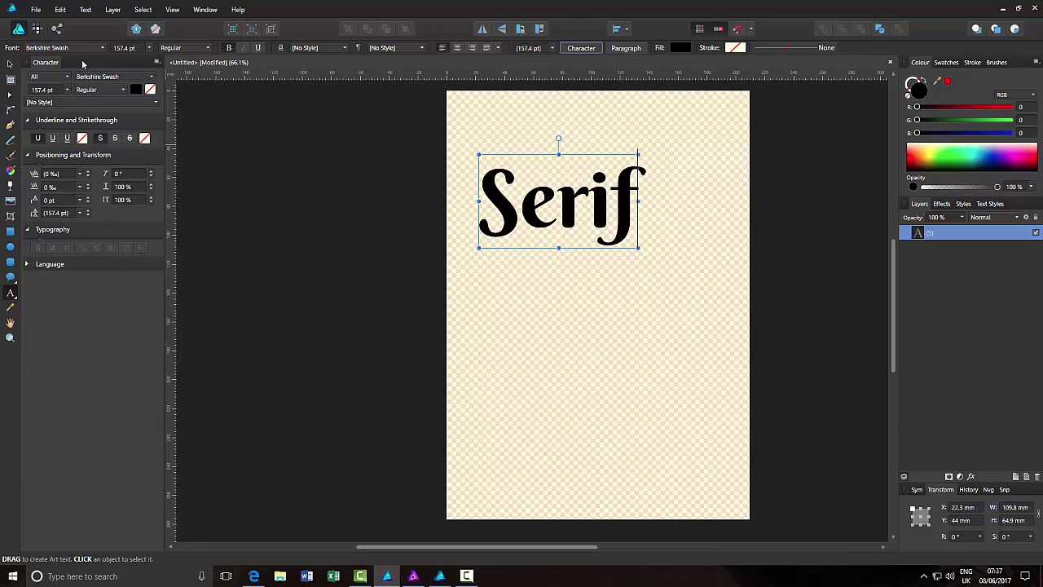
drag(83, 63, 168, 177)
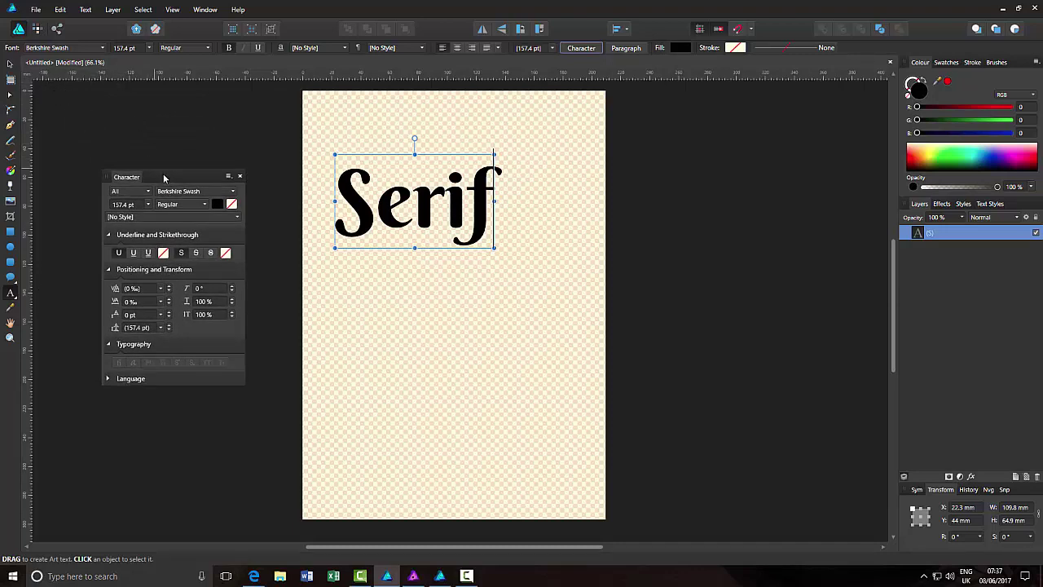
drag(166, 178, 170, 133)
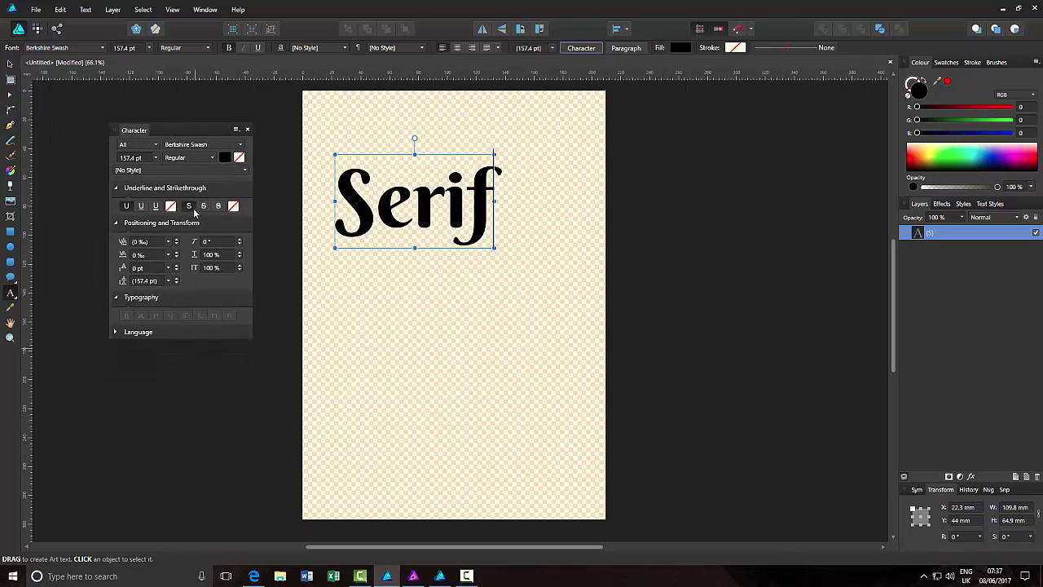
Switch to Affinity Photo and dock the floating Character panel next to the tools.
click(414, 577)
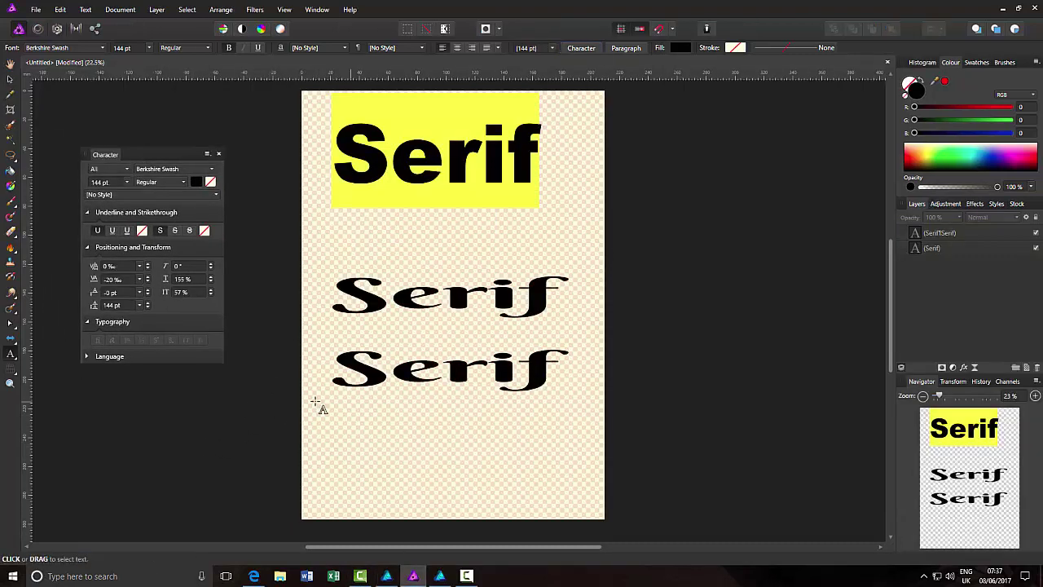
drag(145, 156, 89, 214)
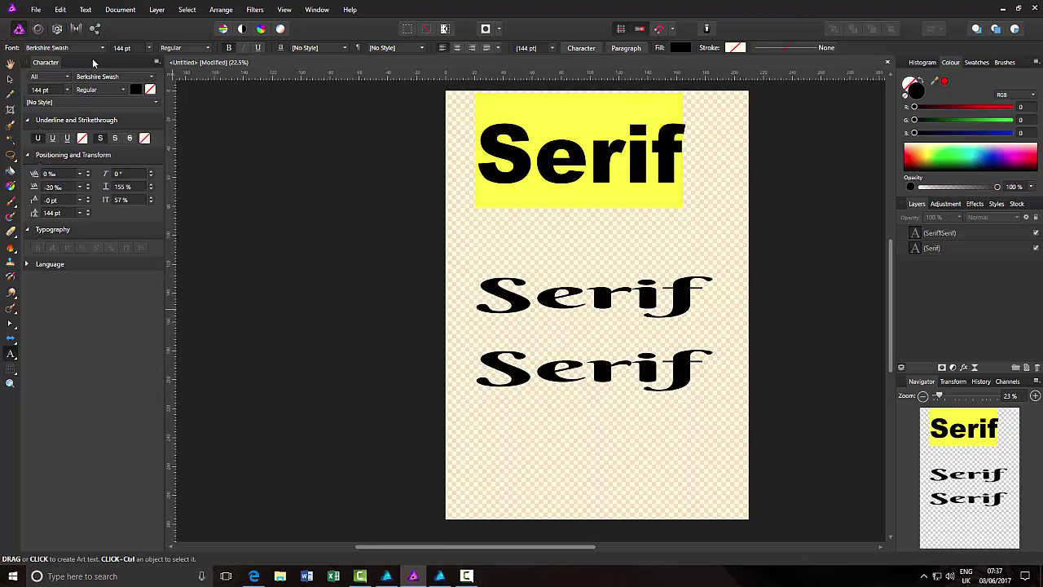
Undock the Character panel in Affinity Photo, and switch to Affinity Designer to reposition its floating Character panel beside the page.
drag(94, 63, 145, 113)
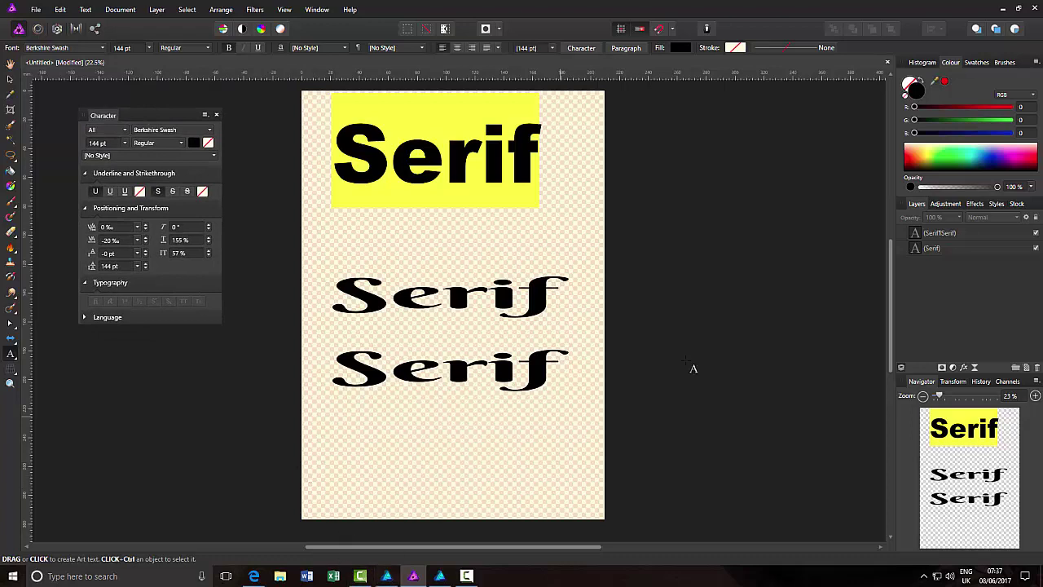
click(387, 576)
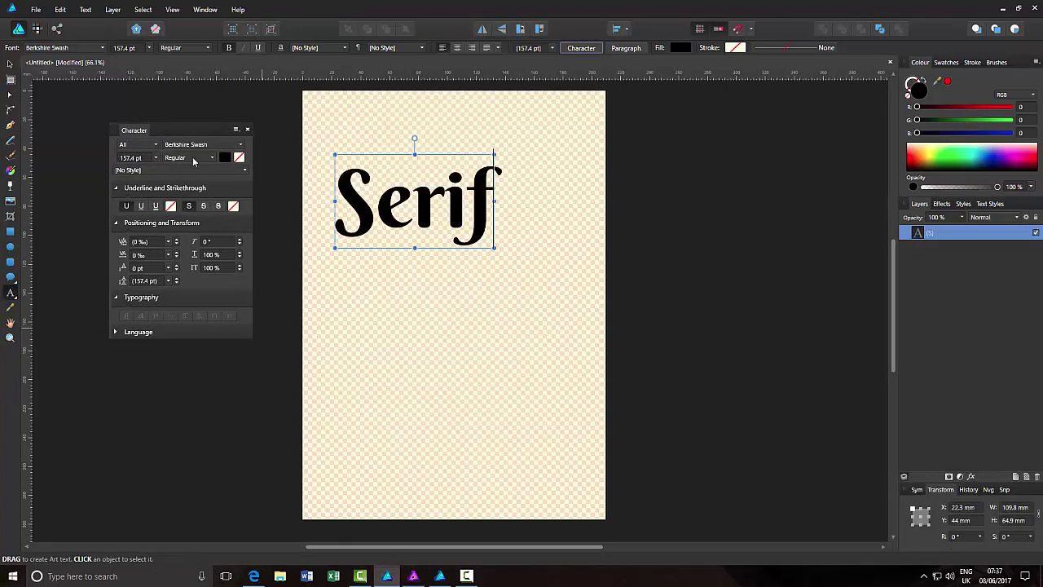
drag(184, 125, 136, 107)
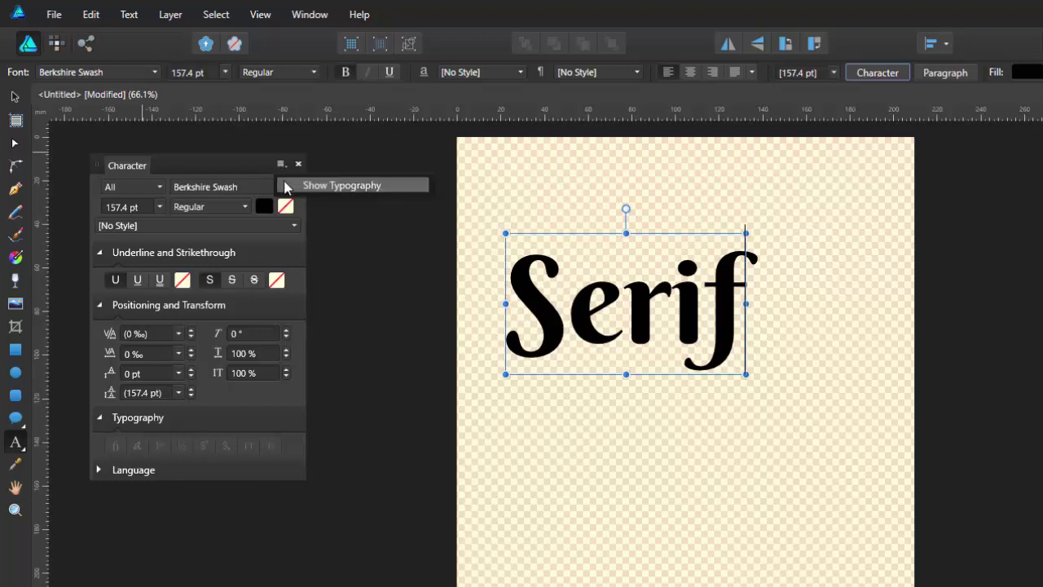
Show the Typography window, place it beside the page and preview its full list of font features.
click(357, 188)
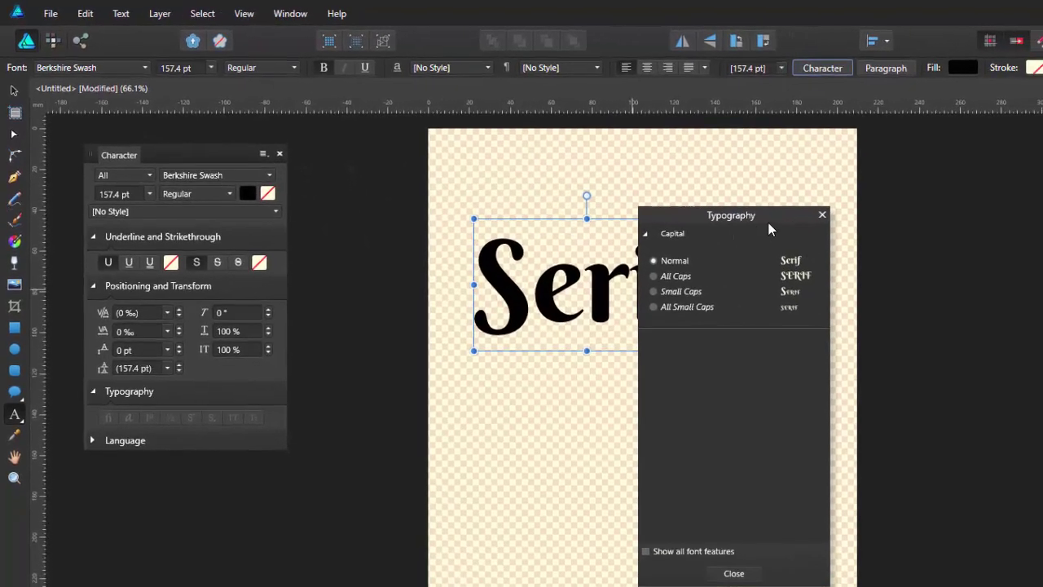
drag(778, 218, 1019, 200)
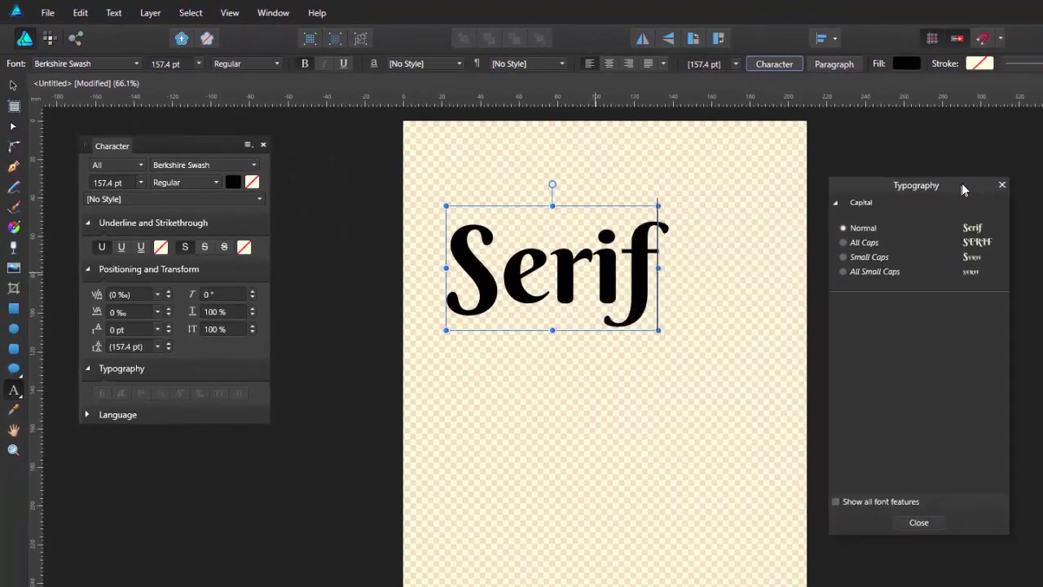
drag(963, 185, 967, 170)
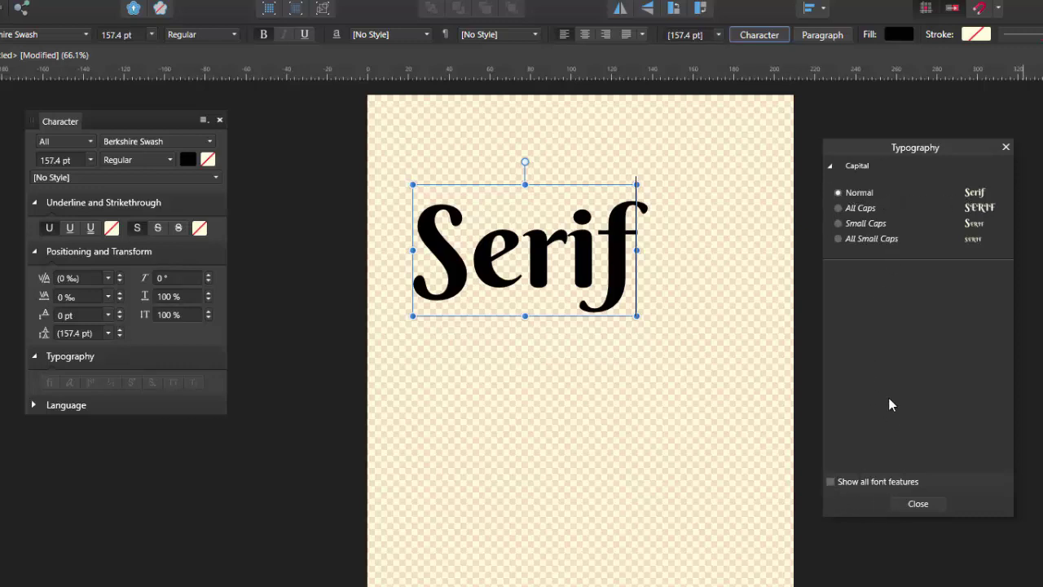
click(831, 483)
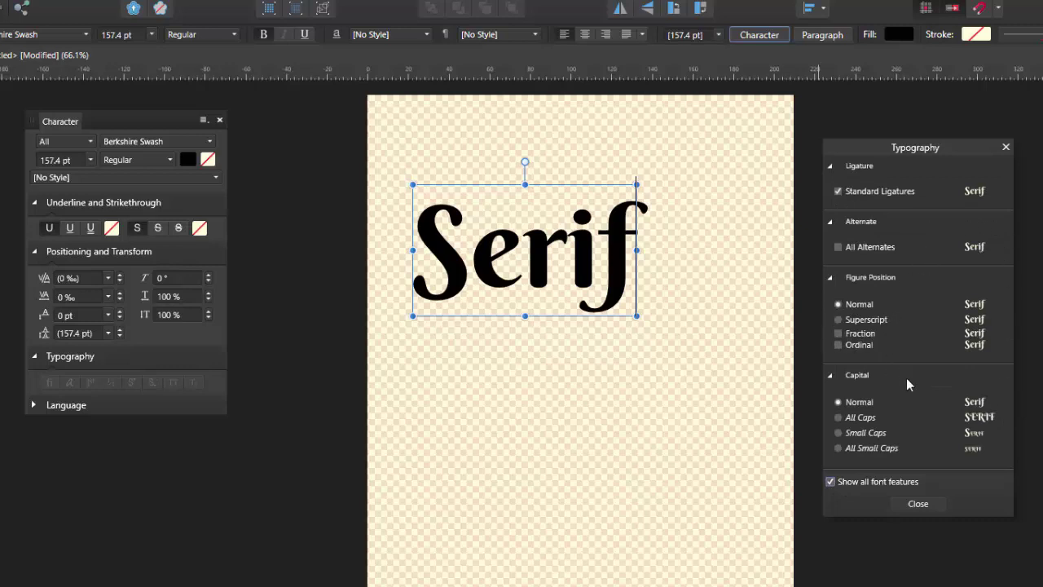
click(830, 481)
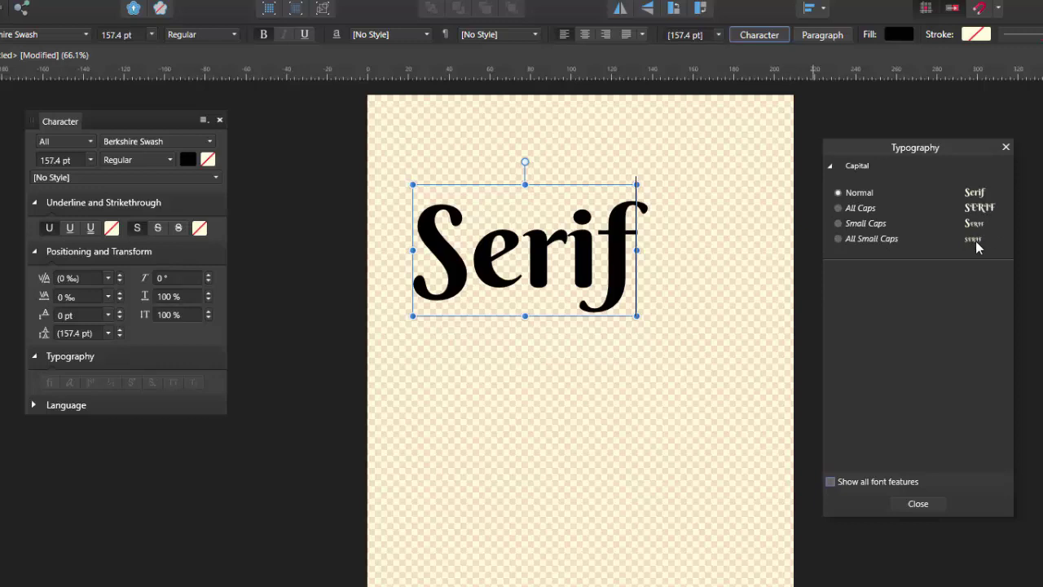
click(838, 209)
click(839, 193)
key(Left)
key(Left)
key(Left)
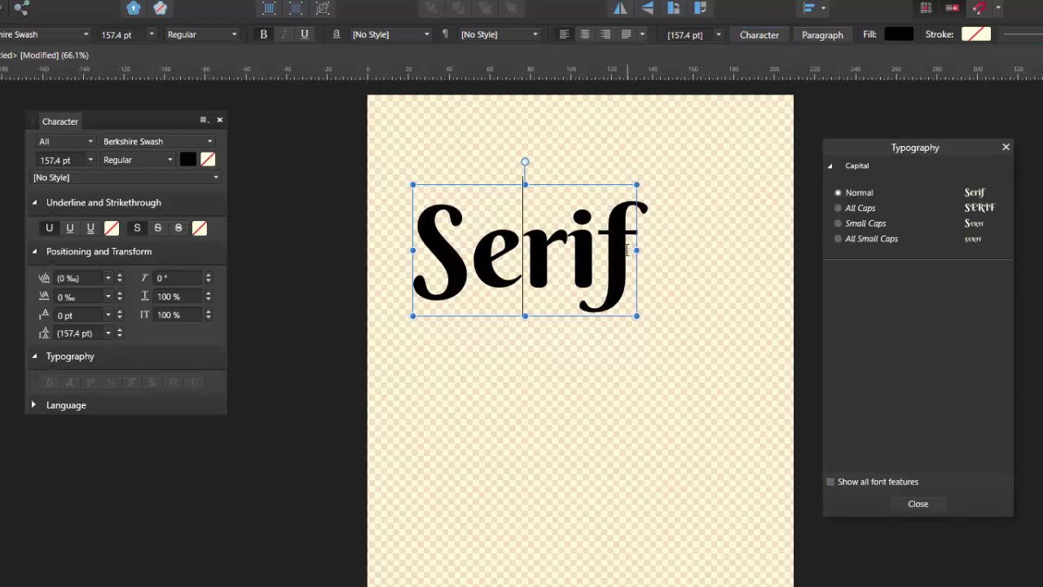
Select the whole word "Serif" and compare All Caps, Small Caps and All Small Caps, settling on Small Caps.
drag(628, 250, 414, 249)
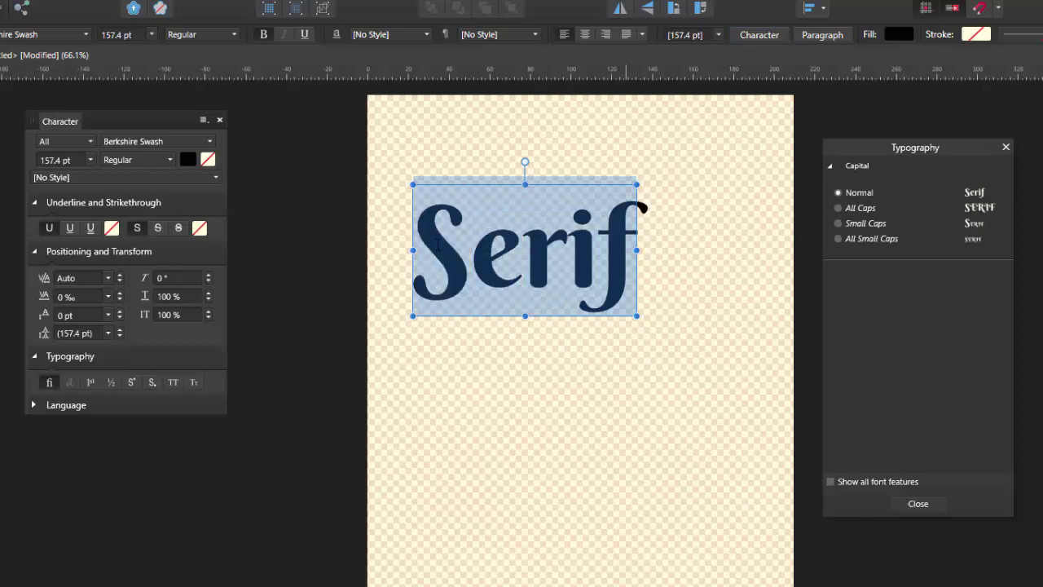
click(838, 209)
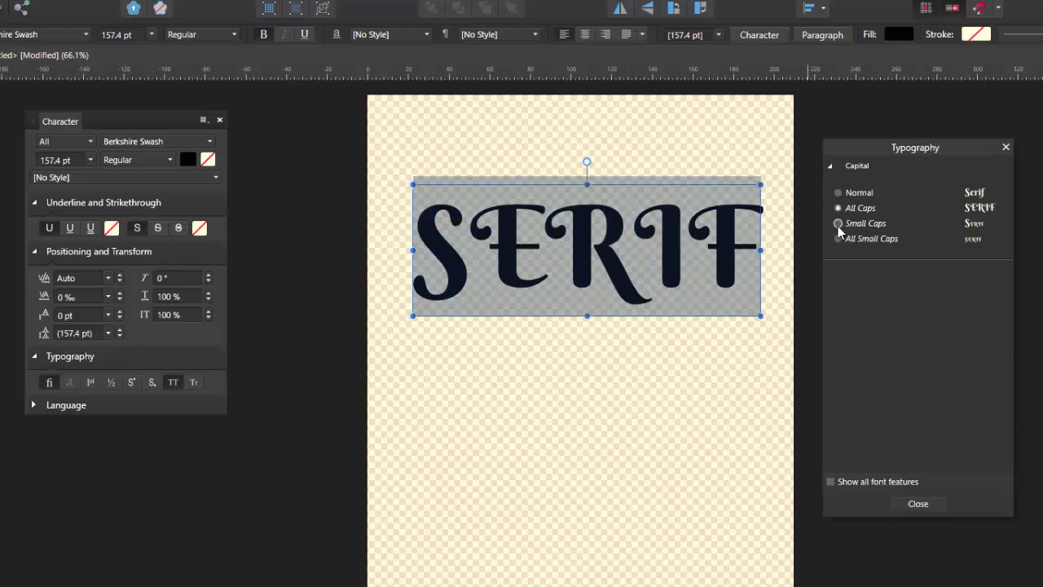
click(839, 224)
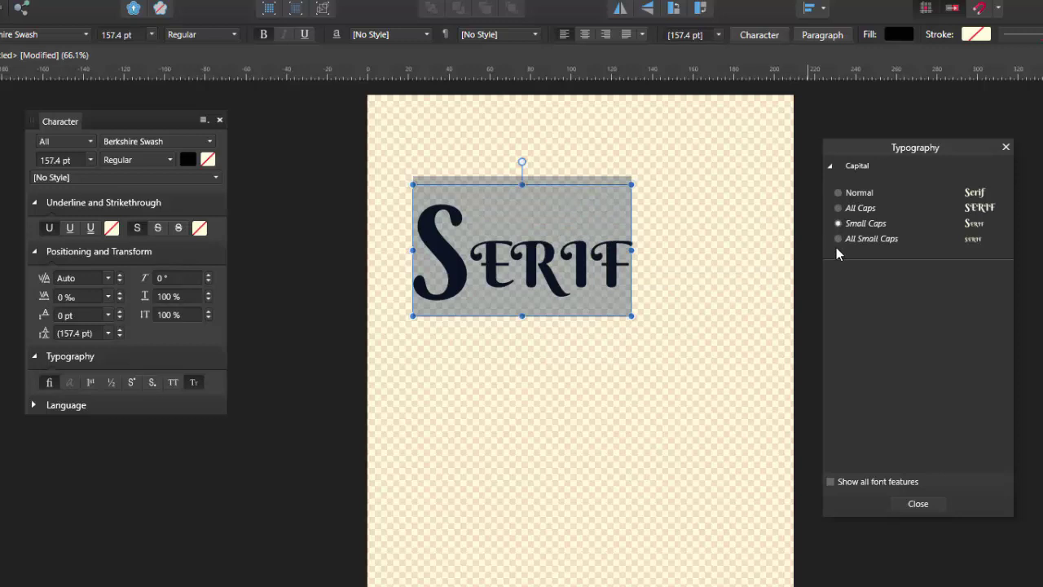
click(837, 241)
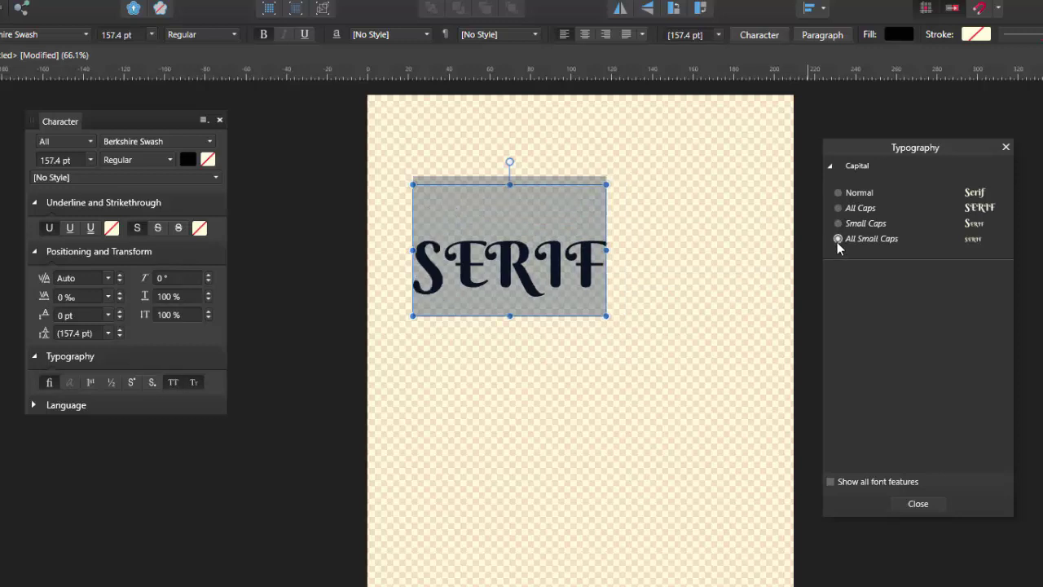
click(838, 225)
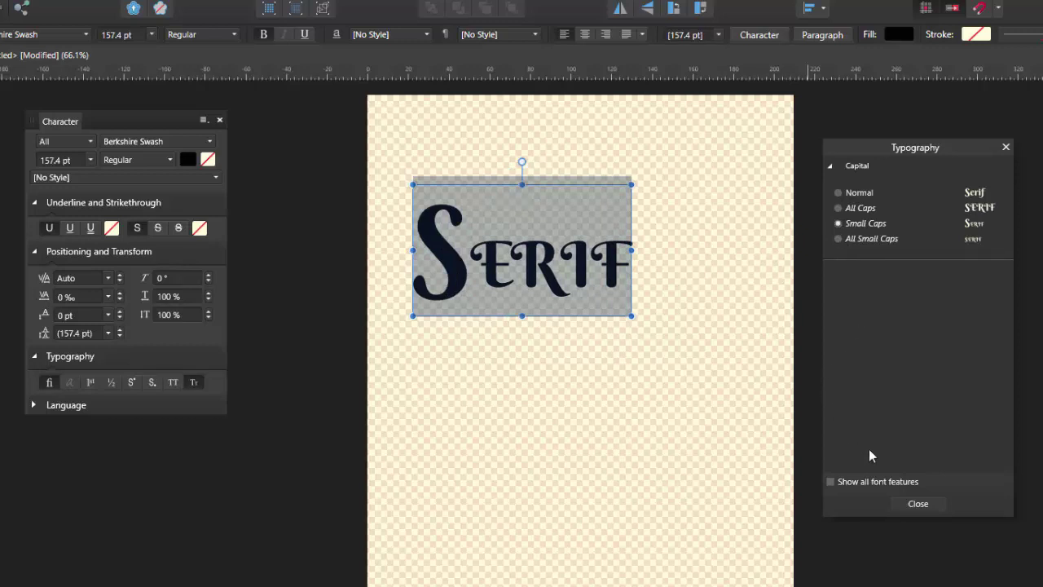
Show all font features in the Typography window and change the selected word's font to Arial.
click(830, 483)
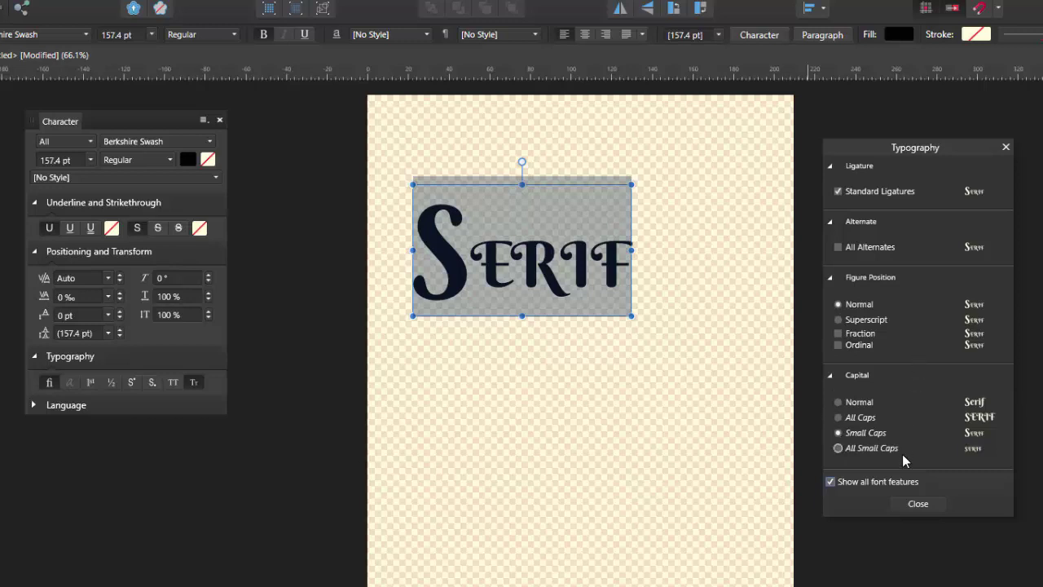
click(209, 145)
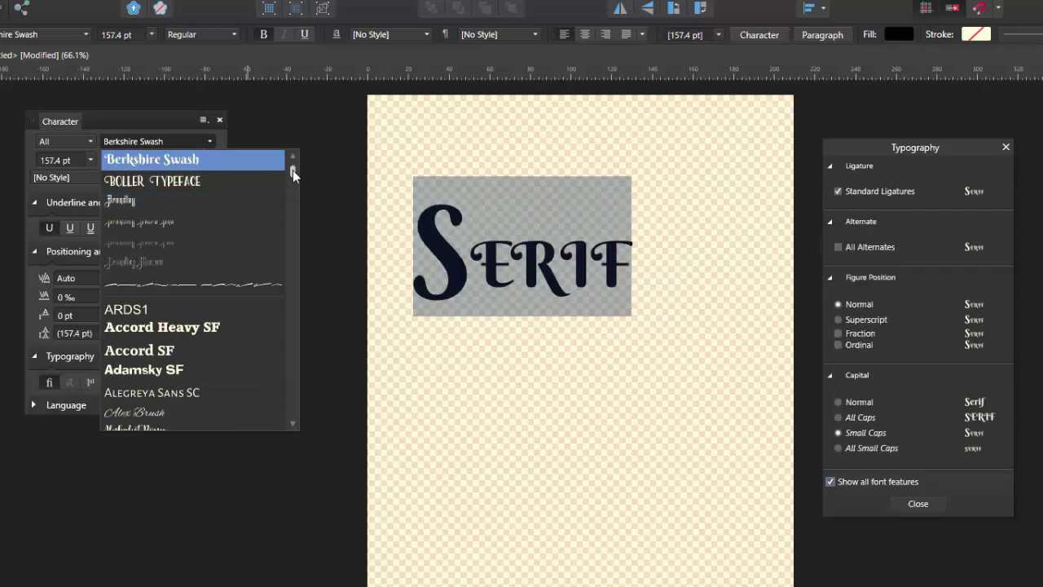
drag(292, 168, 294, 158)
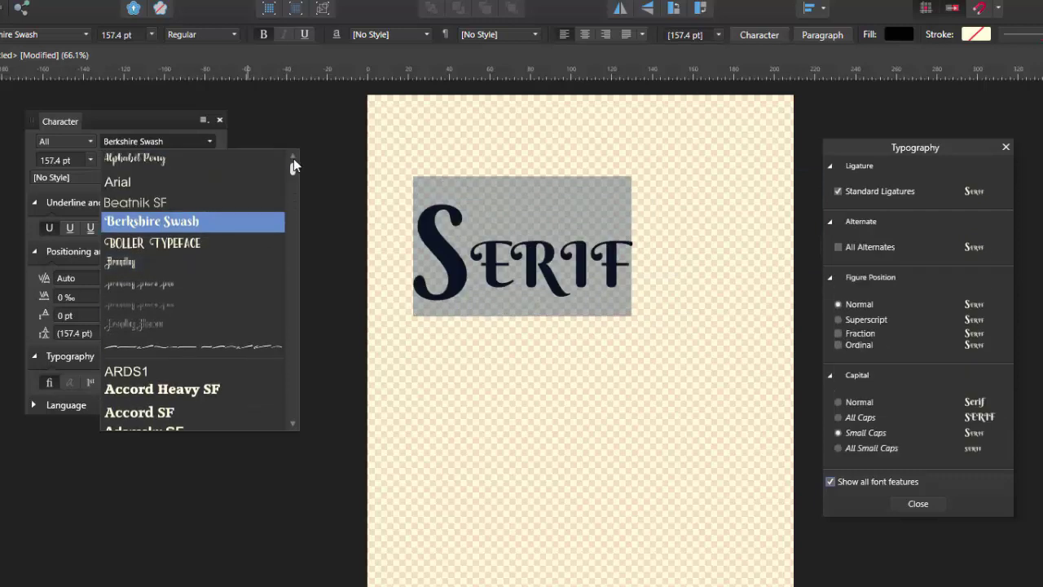
click(131, 182)
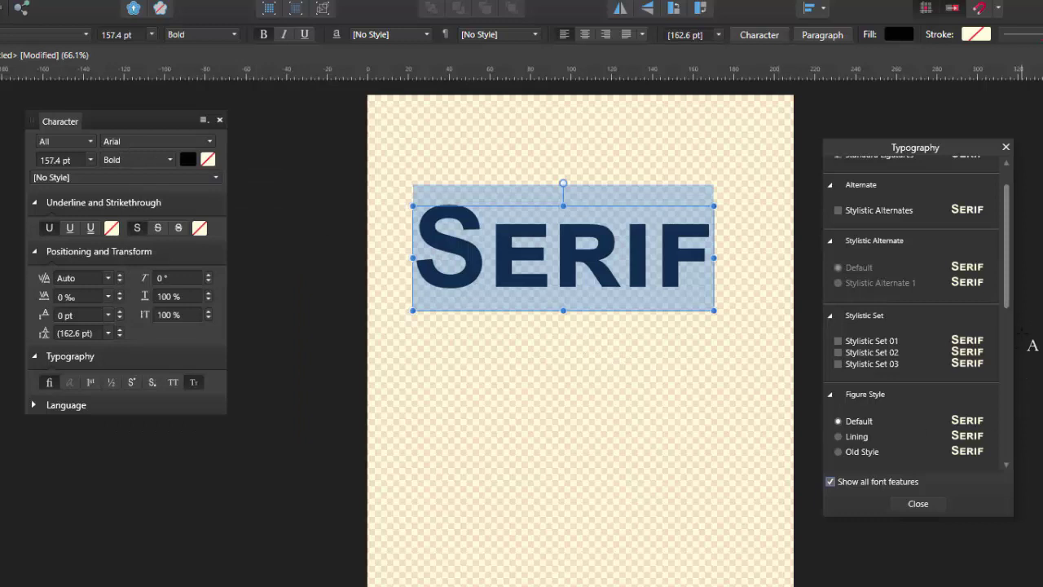
Review the typography options offered for Arial and set the selected word's capitals to Normal.
drag(1007, 278, 1017, 439)
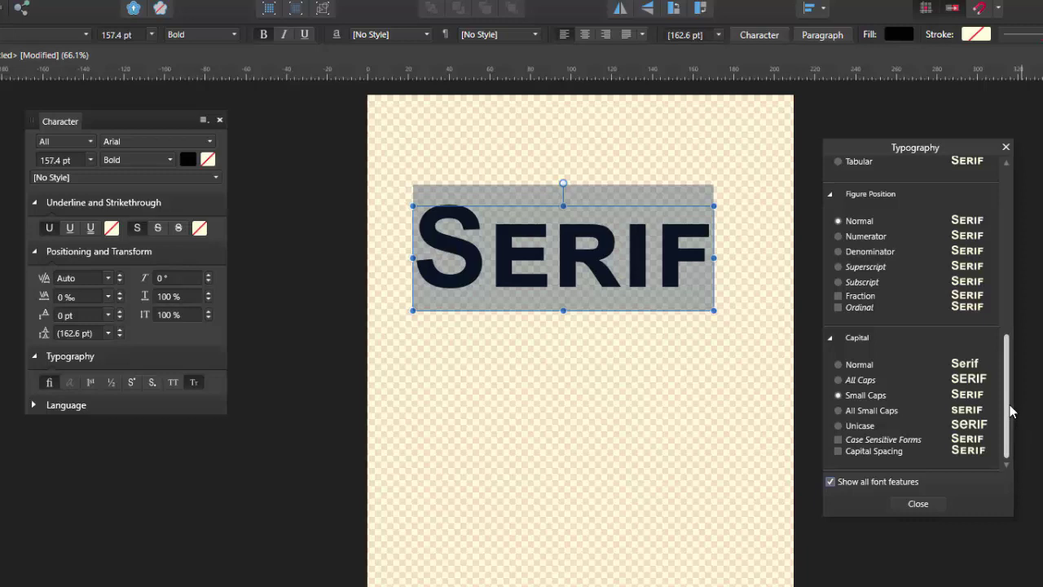
drag(1008, 383, 1008, 195)
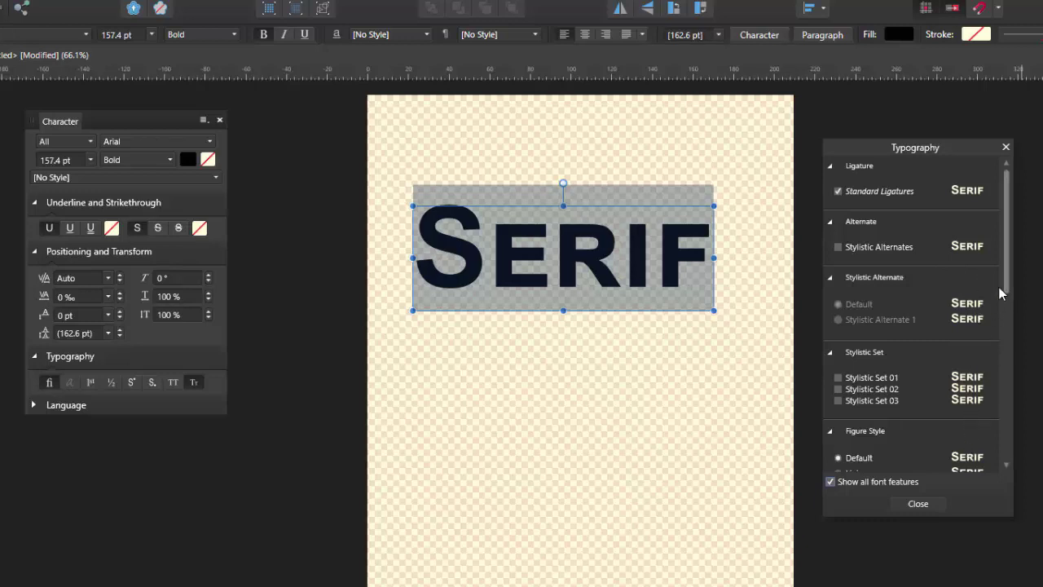
drag(1007, 281, 1010, 414)
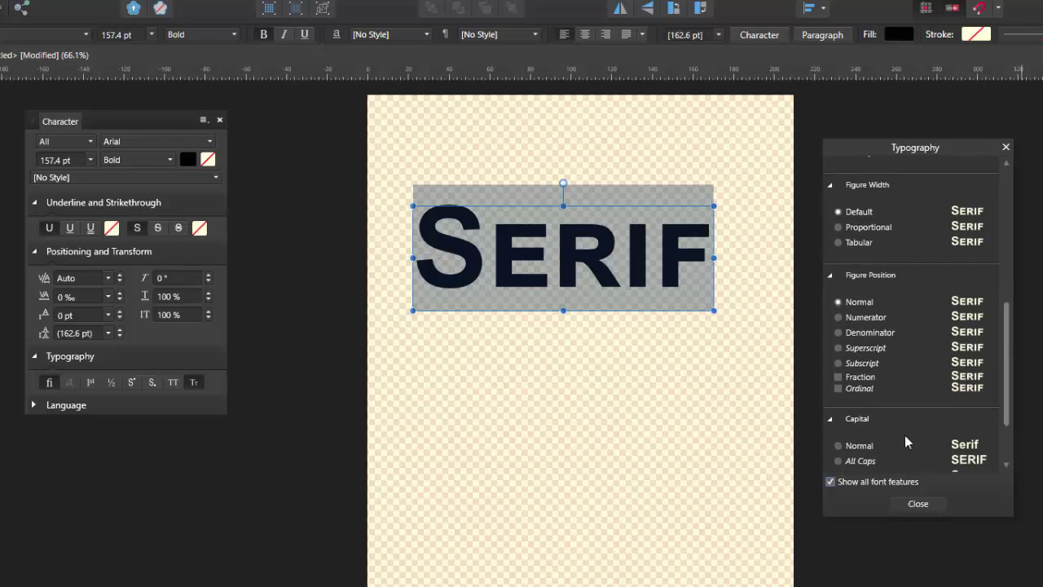
drag(1008, 375, 1008, 405)
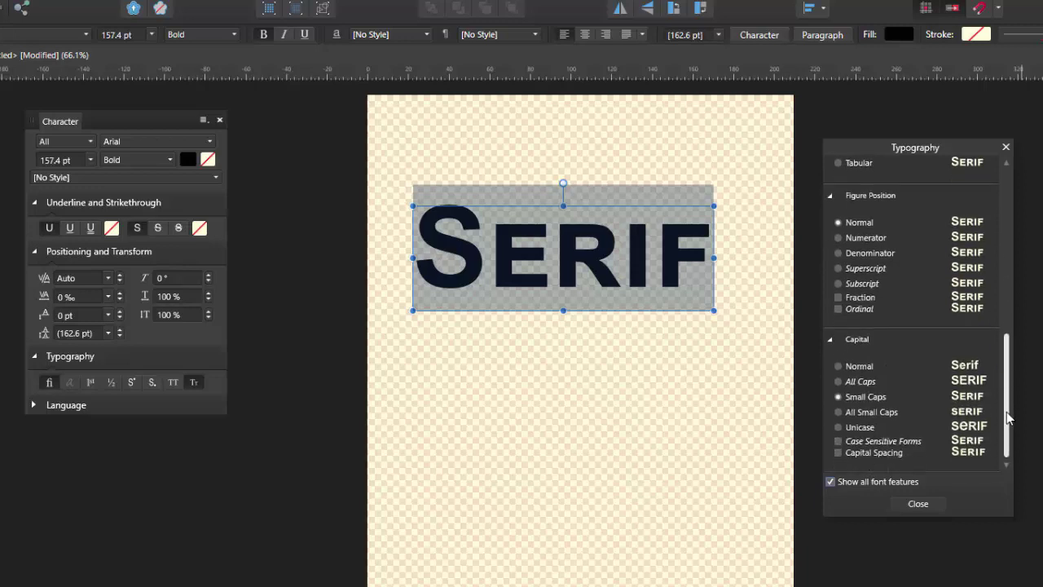
click(839, 365)
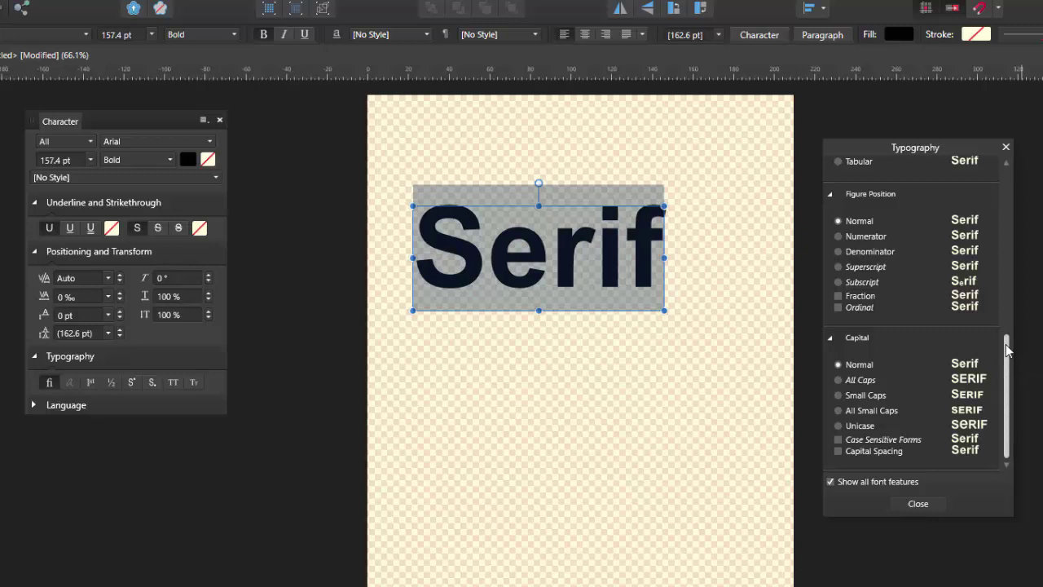
Try Stylistic Sets 01, 02 and 03 on the selected word, and disable all of them again.
drag(1008, 350, 1009, 181)
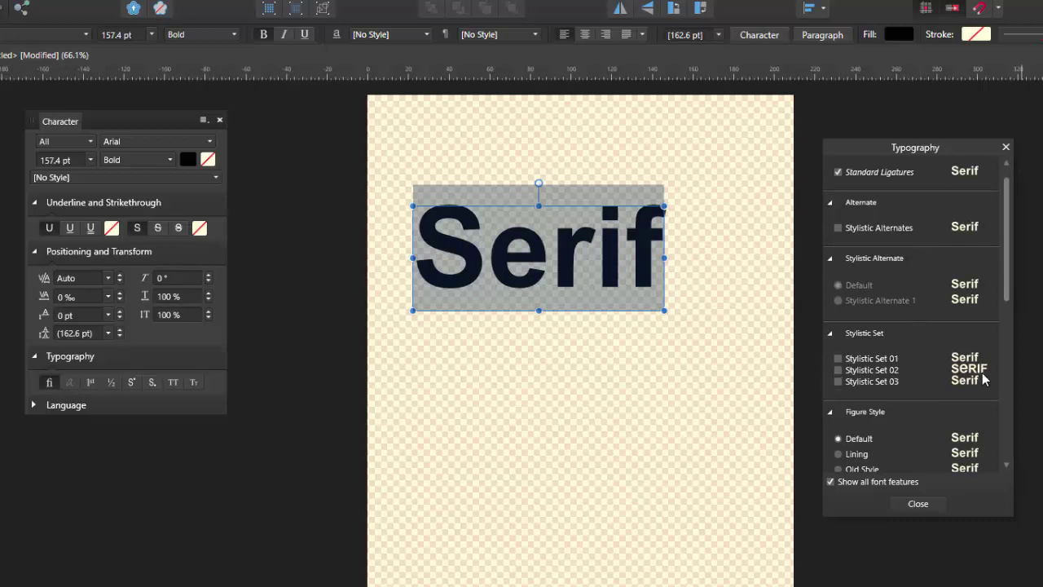
click(838, 359)
click(838, 371)
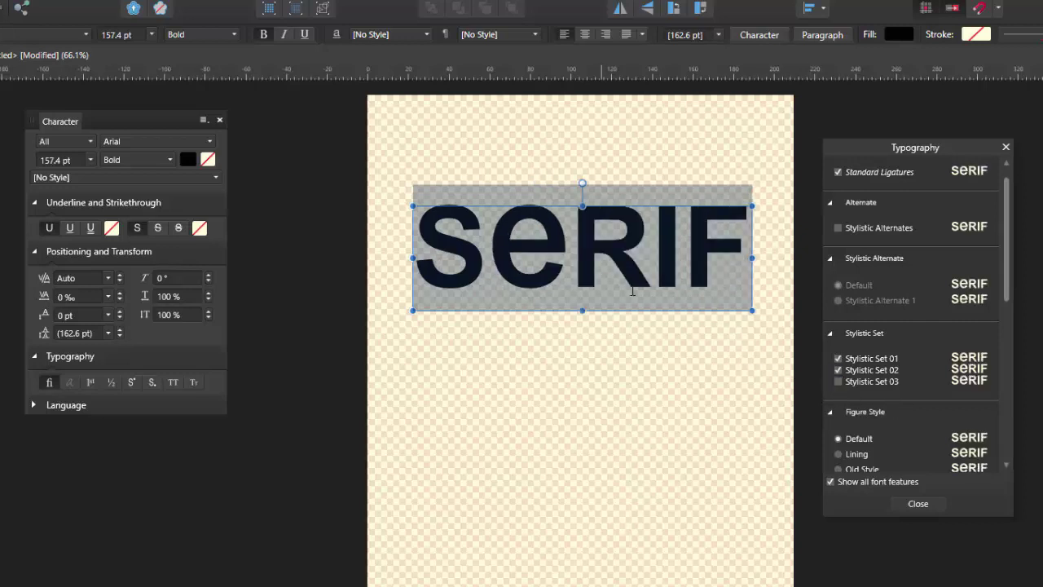
click(839, 359)
click(839, 370)
click(838, 381)
click(839, 358)
click(838, 381)
click(839, 359)
click(838, 370)
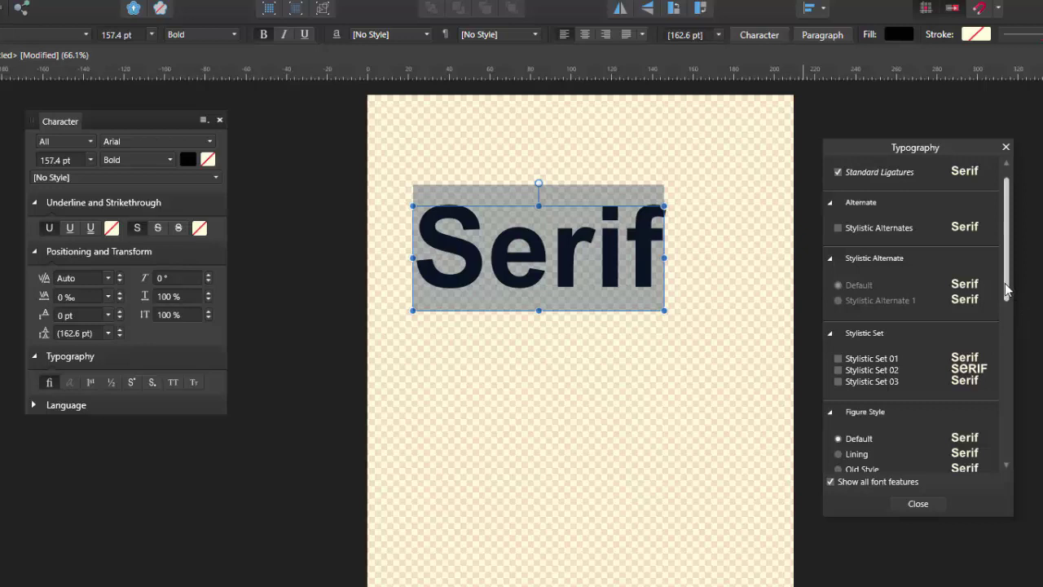
Review the remaining font features, try the Subscript figure position on the word and restore Normal.
drag(1008, 291, 1010, 380)
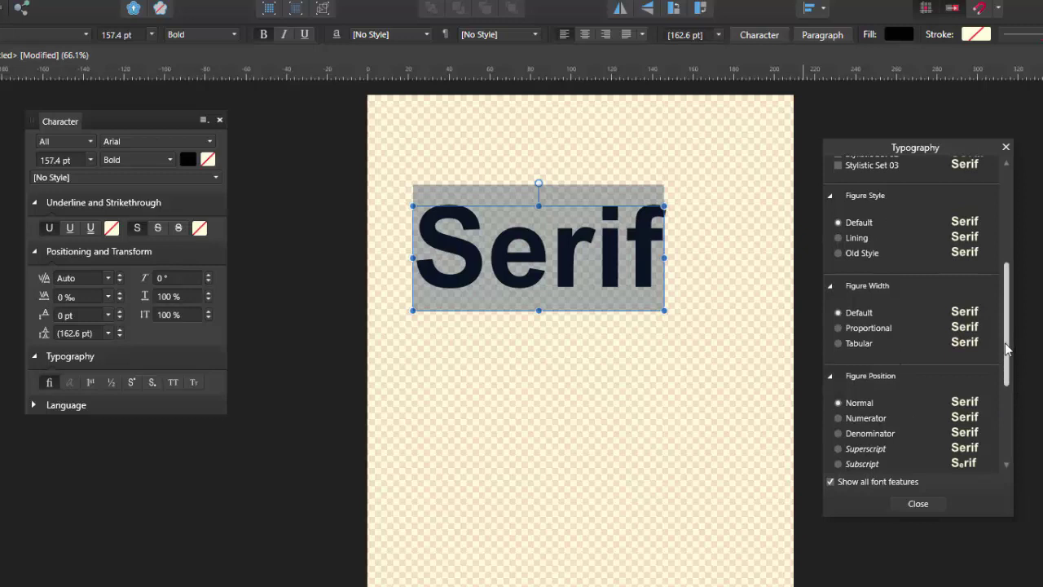
drag(1008, 349, 1005, 424)
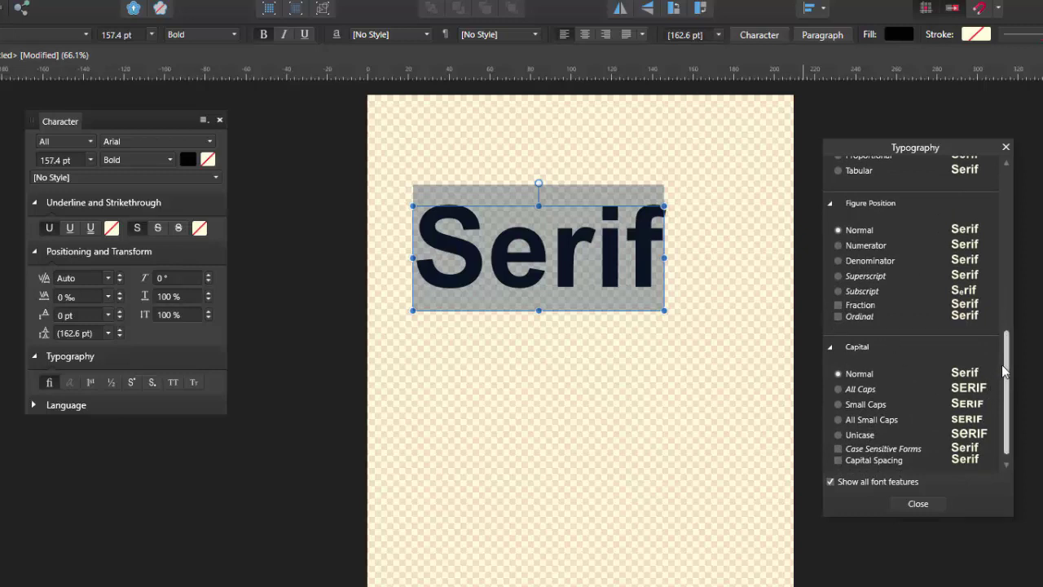
drag(1008, 361, 1009, 369)
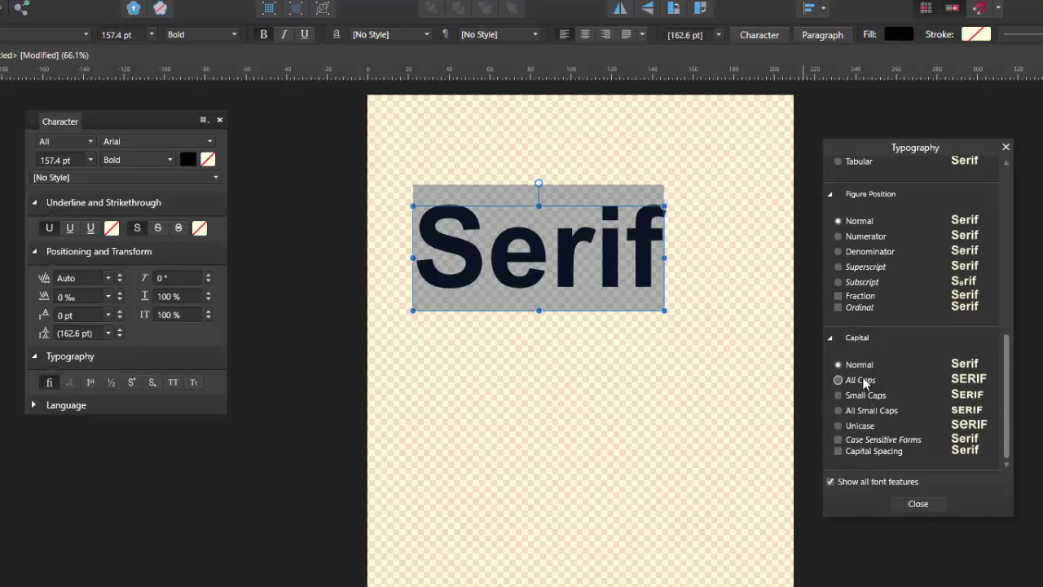
scroll(1009, 363, up, 3)
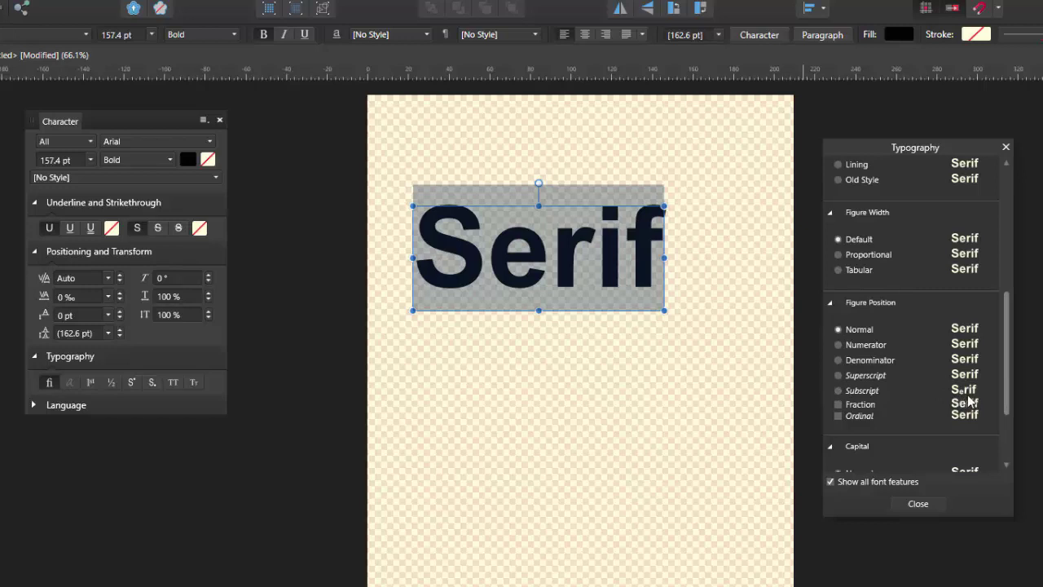
click(838, 391)
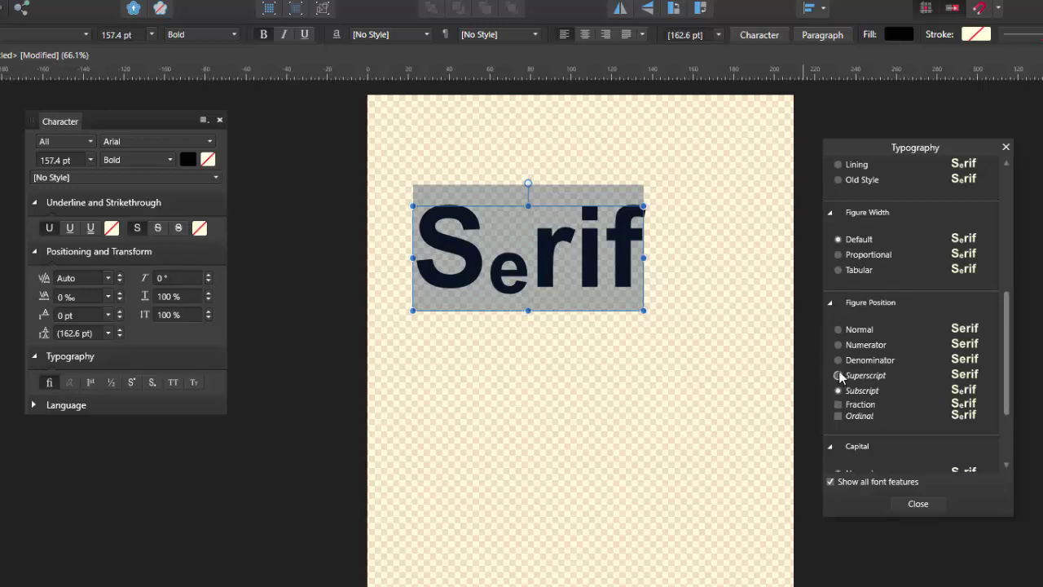
click(840, 331)
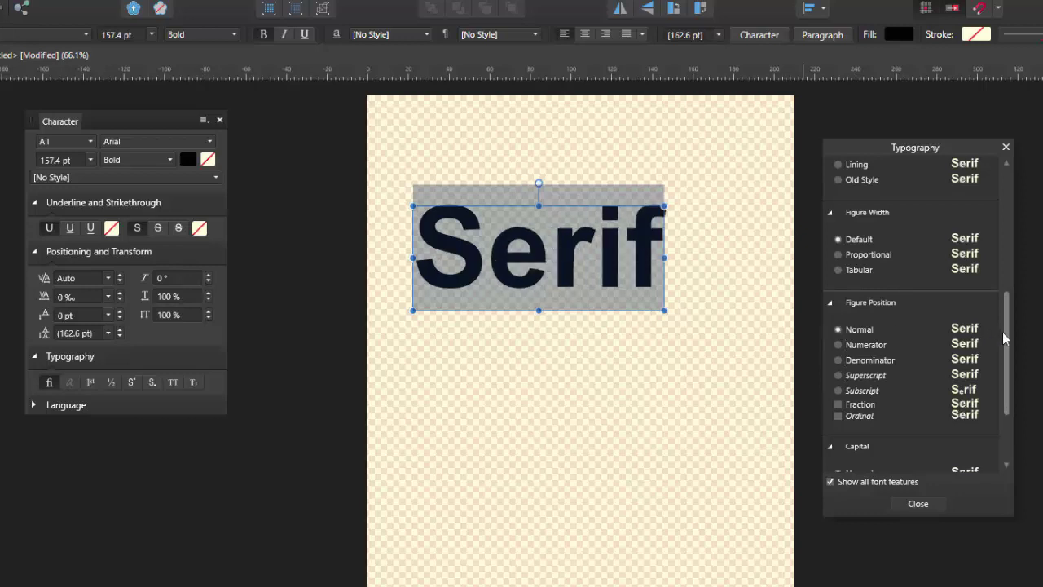
Return to the start of the font feature list and close both the Typography window and the Character panel.
drag(1007, 318, 1015, 178)
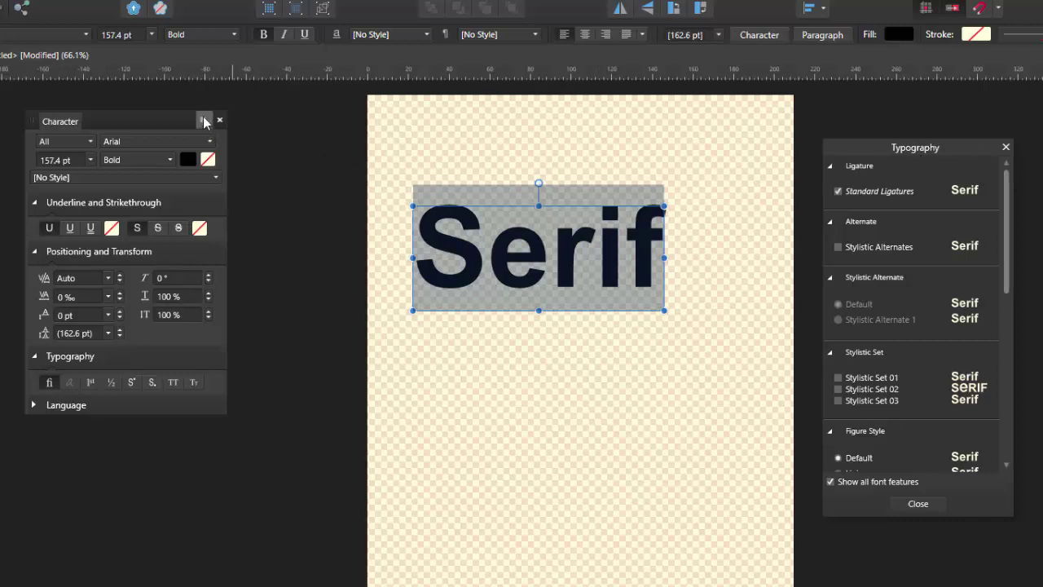
click(1007, 147)
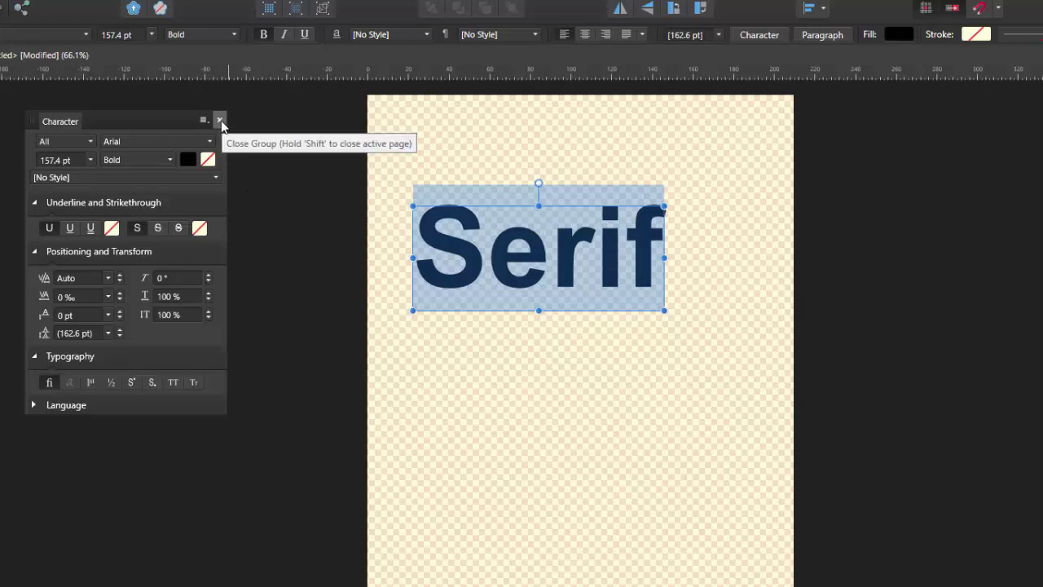
click(220, 122)
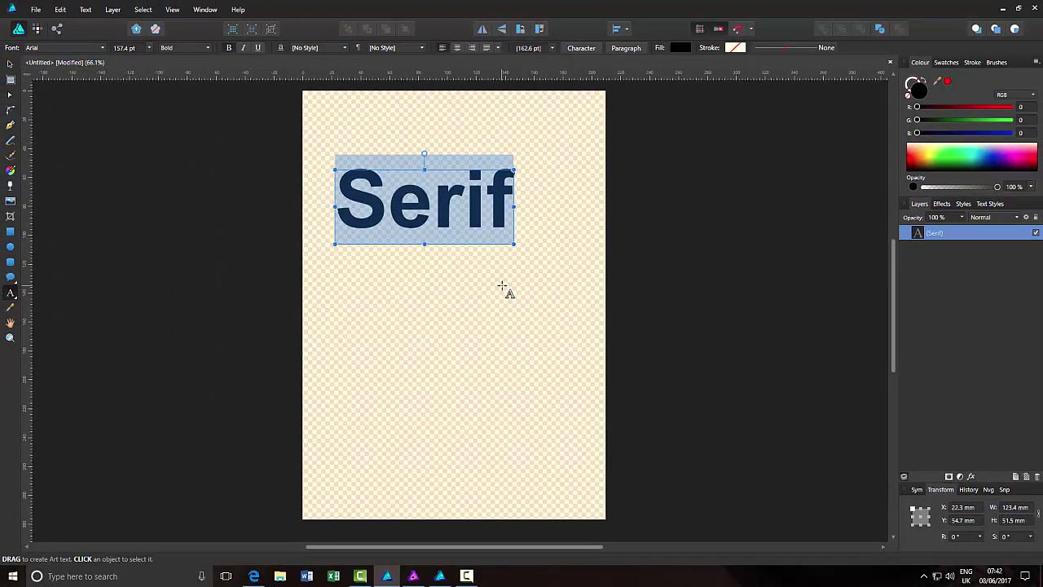
Select the Serif text layer, open its Layer Effects settings and move the dialog clear of the word.
key(ctrl+d)
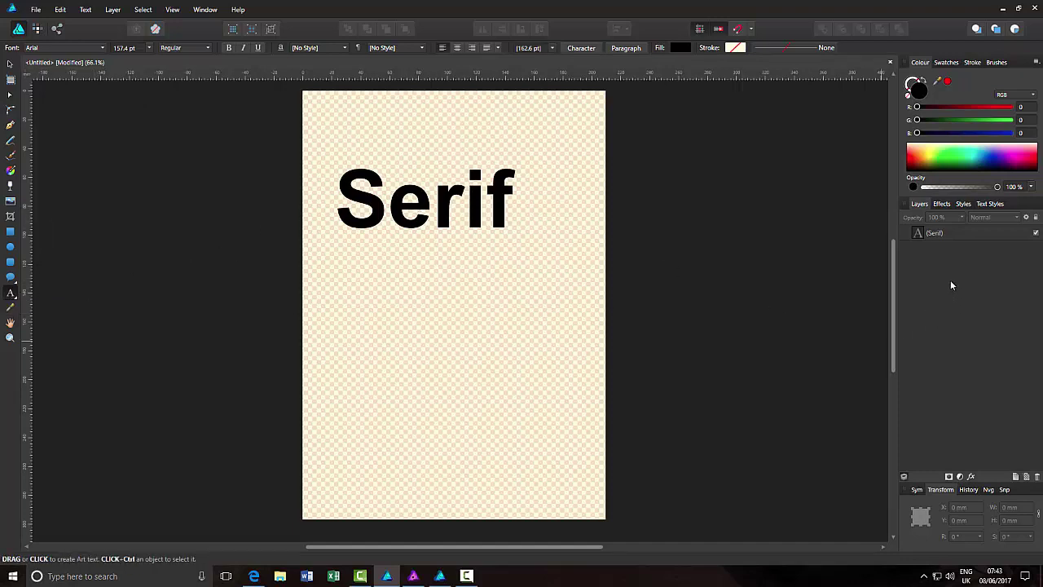
click(971, 234)
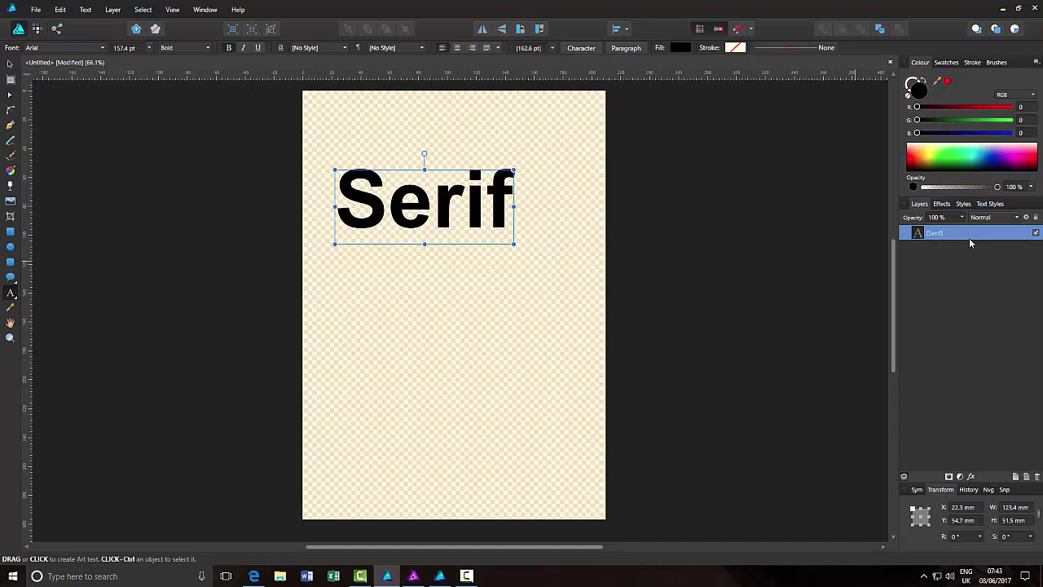
click(942, 205)
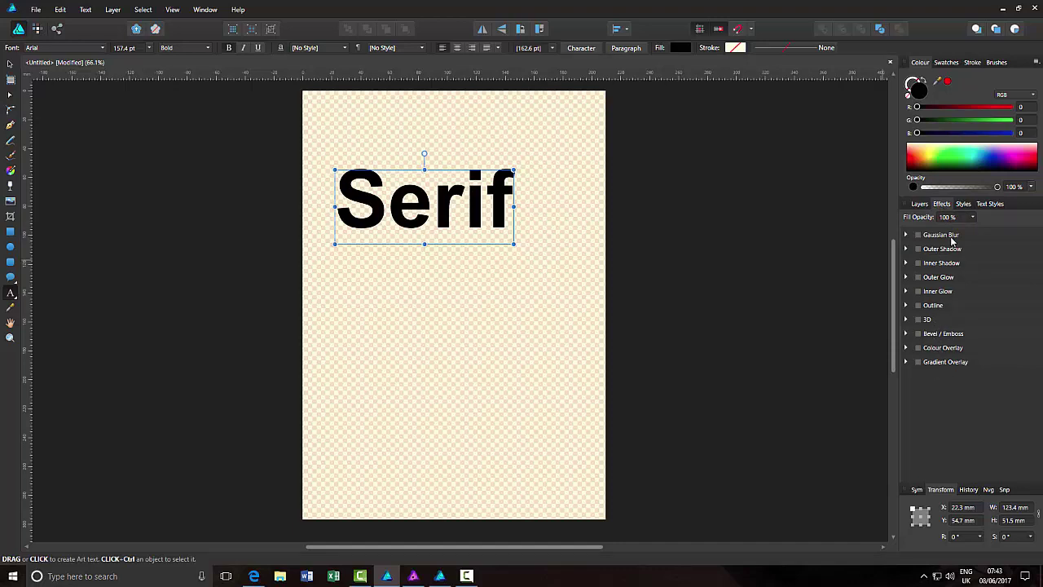
click(924, 205)
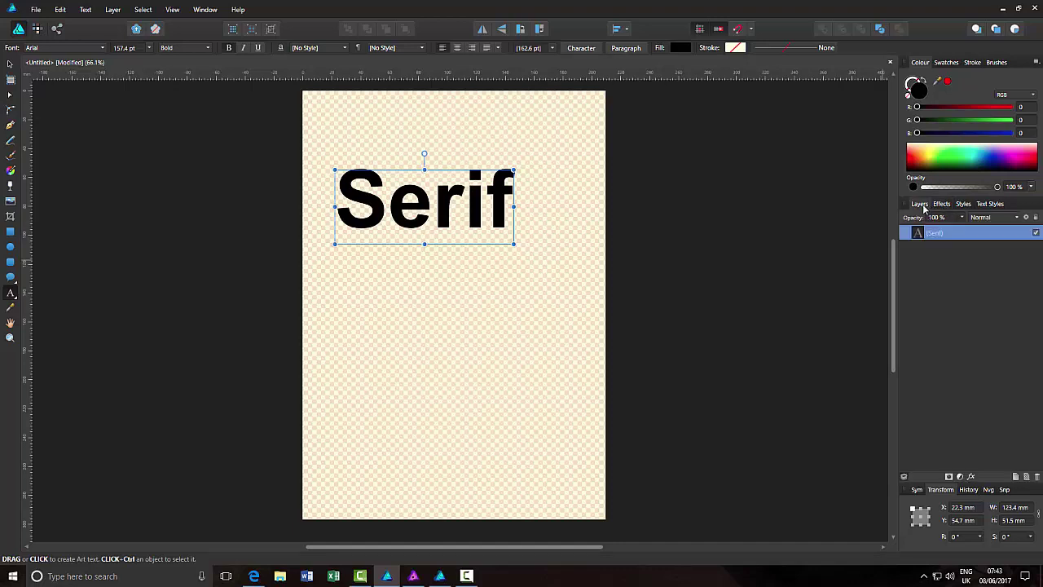
click(971, 478)
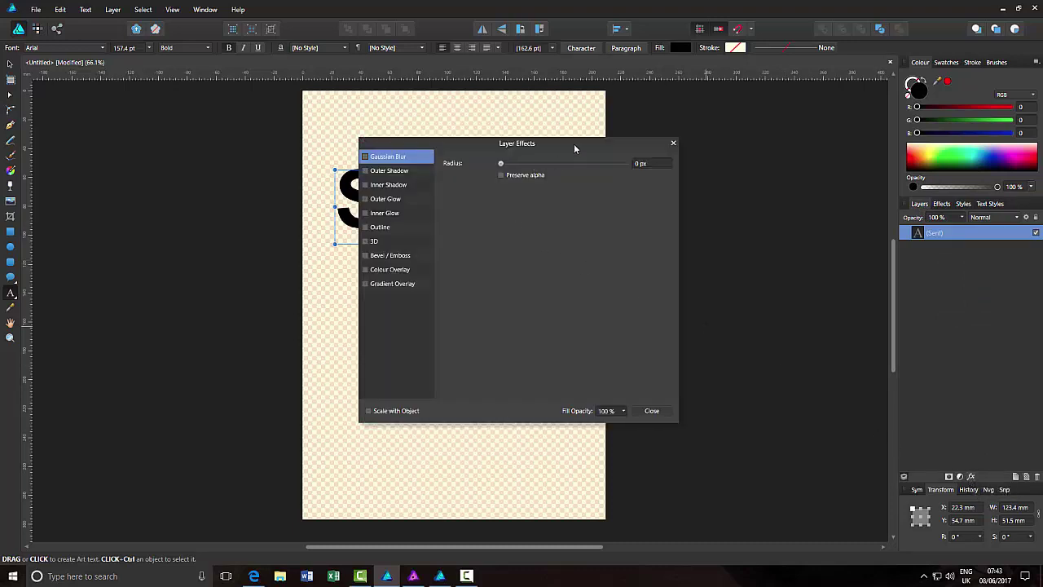
drag(576, 141, 772, 133)
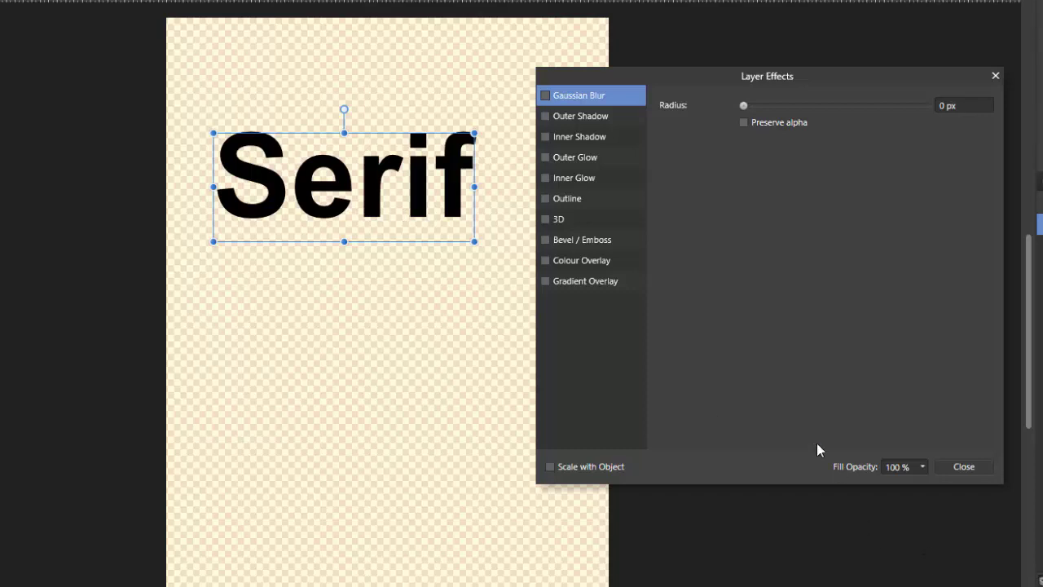
Add an Outer Shadow to the word Serif with 61% opacity, 39.4 px radius, 79 px offset and 58% intensity.
click(429, 184)
drag(468, 175, 239, 184)
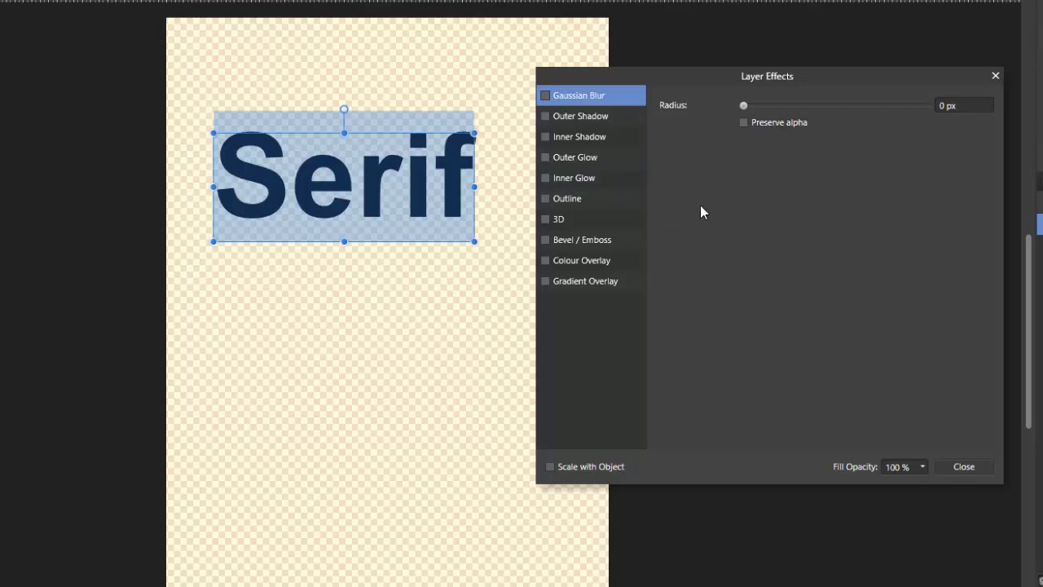
click(545, 116)
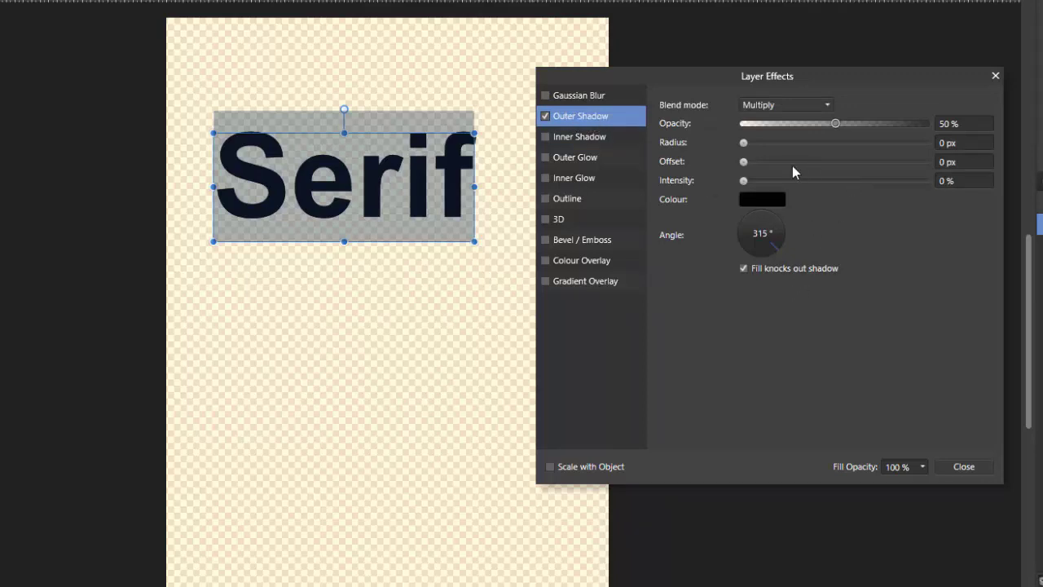
drag(743, 143, 805, 143)
drag(744, 163, 807, 162)
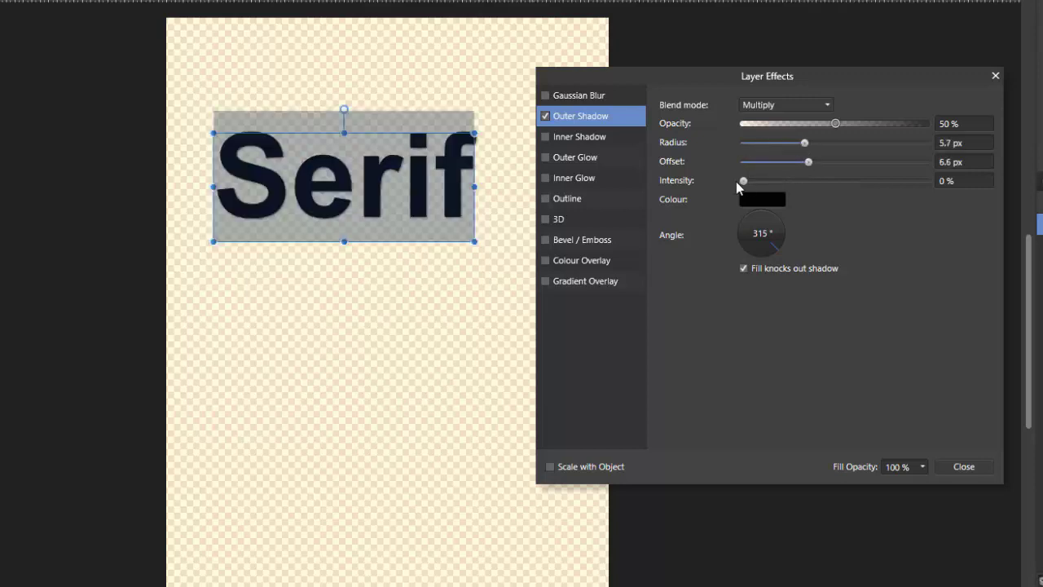
drag(753, 180, 863, 142)
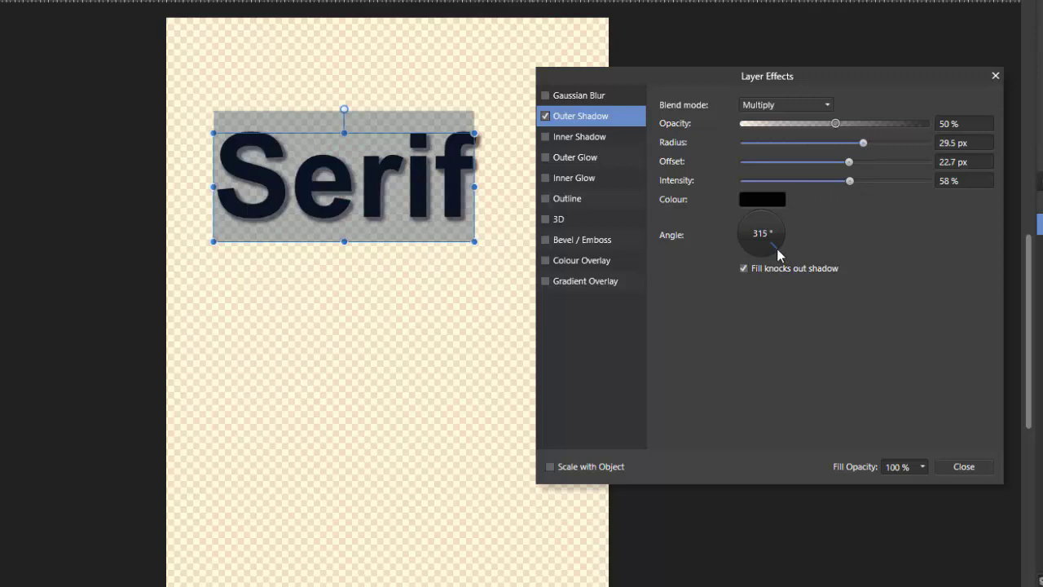
drag(777, 248, 809, 261)
drag(837, 123, 918, 167)
drag(866, 143, 884, 146)
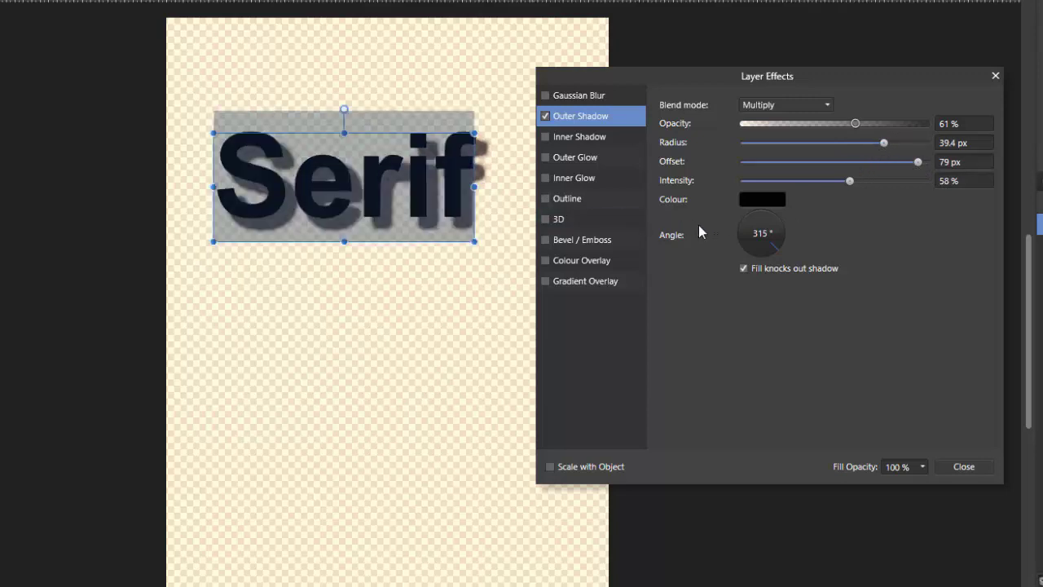
Add a yellow-green Outline effect with a 14.3 px radius around the letters.
click(584, 200)
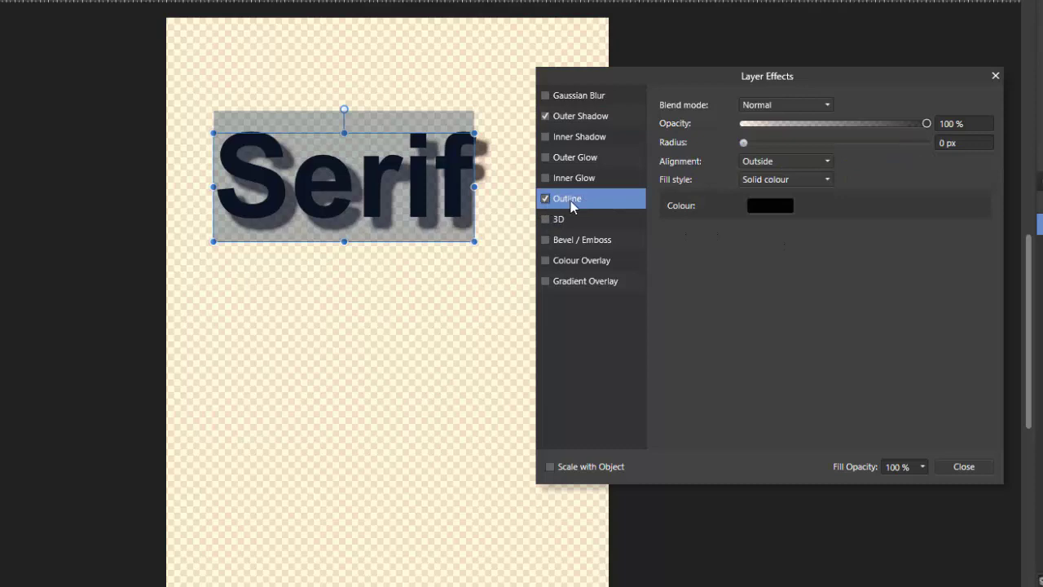
click(782, 211)
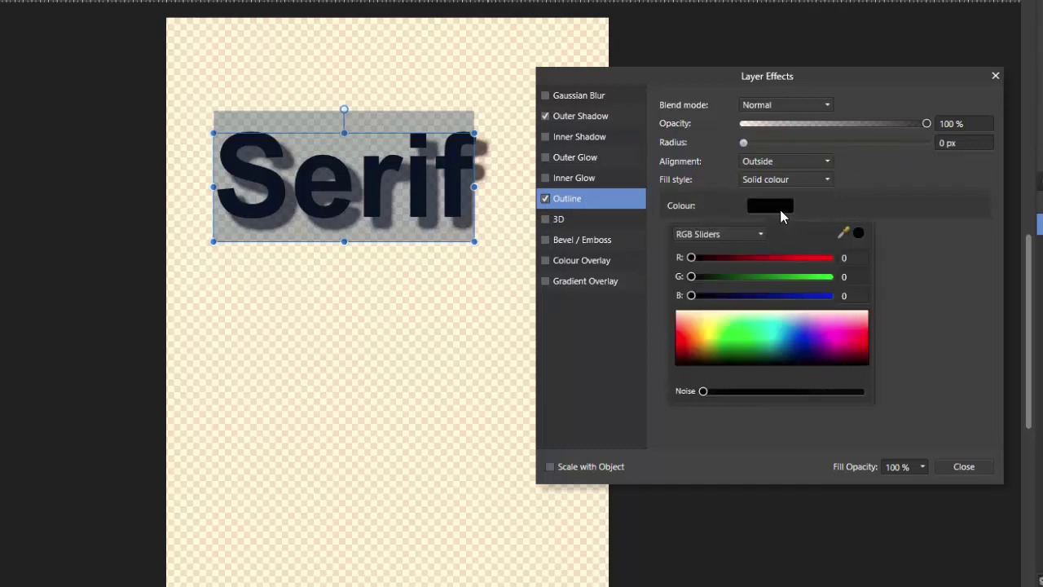
click(715, 330)
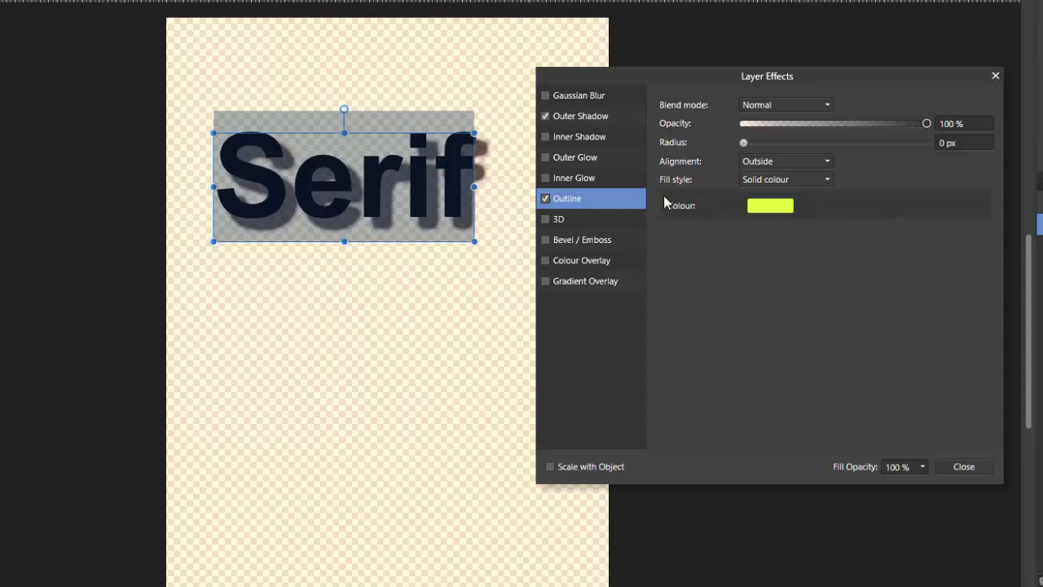
drag(748, 147, 832, 148)
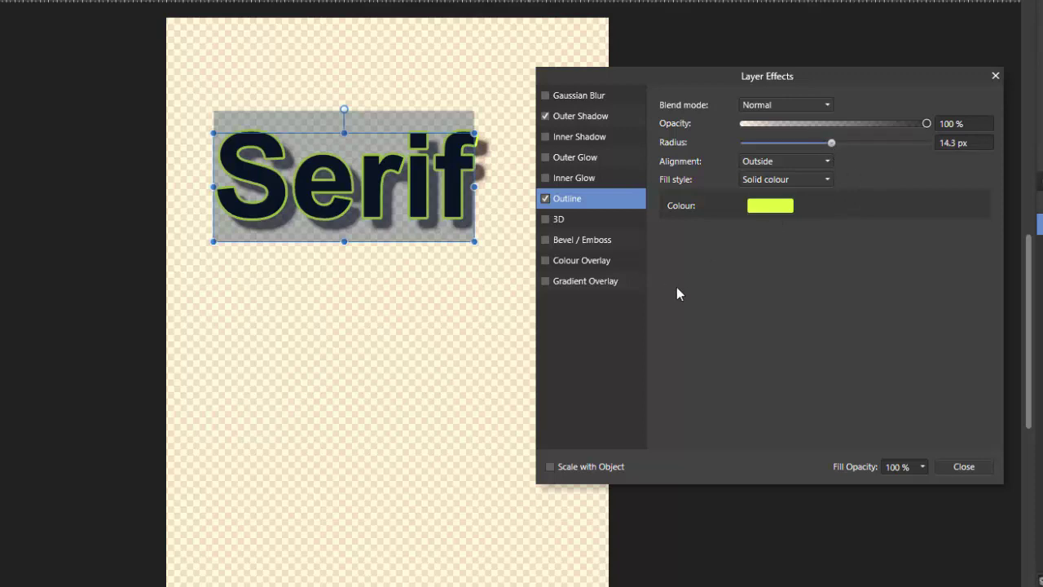
Add a 3D effect with 46.9 px radius and 4.9 px soften, close the effect settings and deselect the text.
click(562, 225)
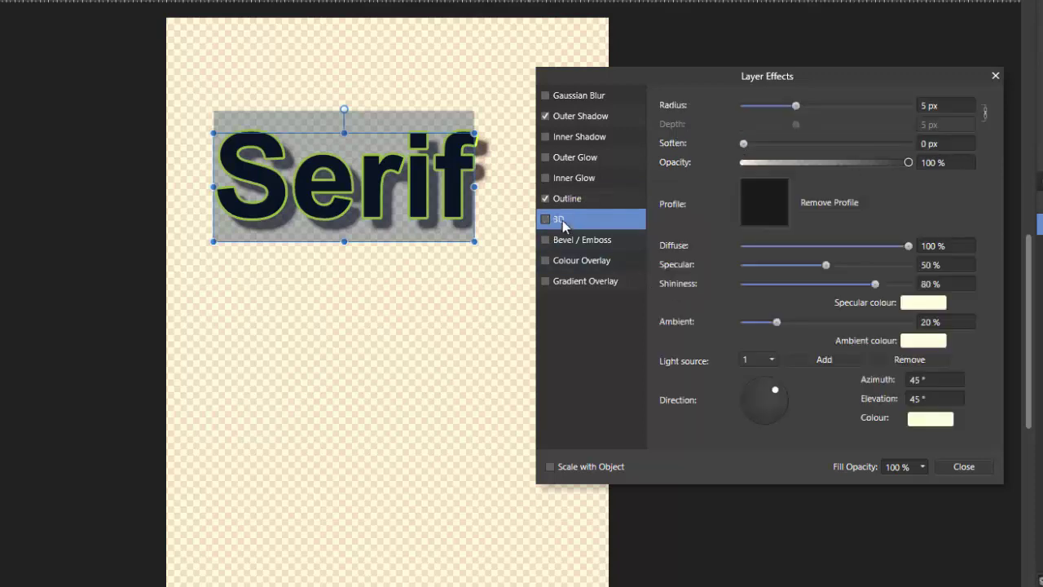
click(545, 221)
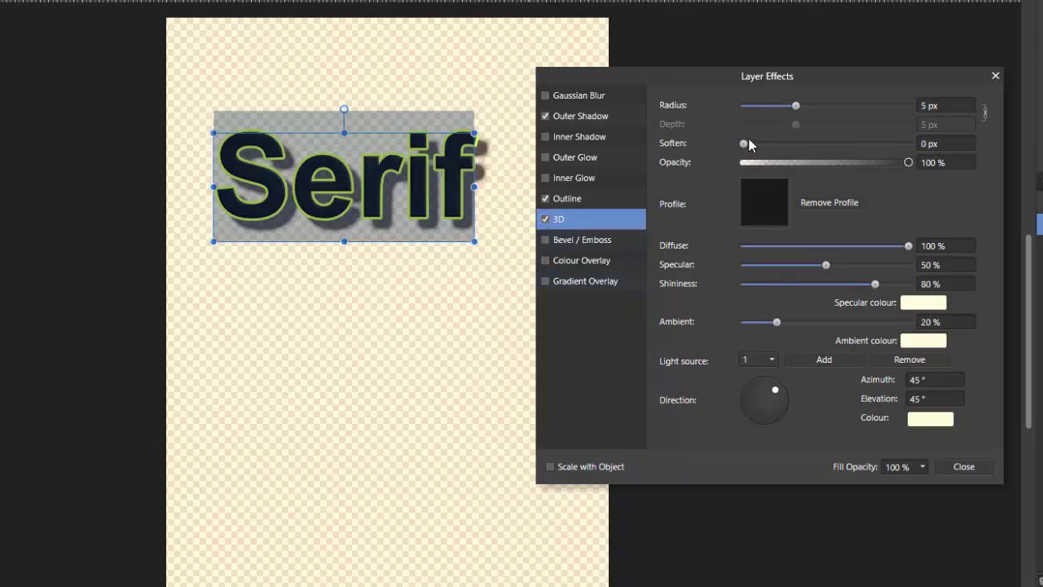
drag(806, 107, 870, 109)
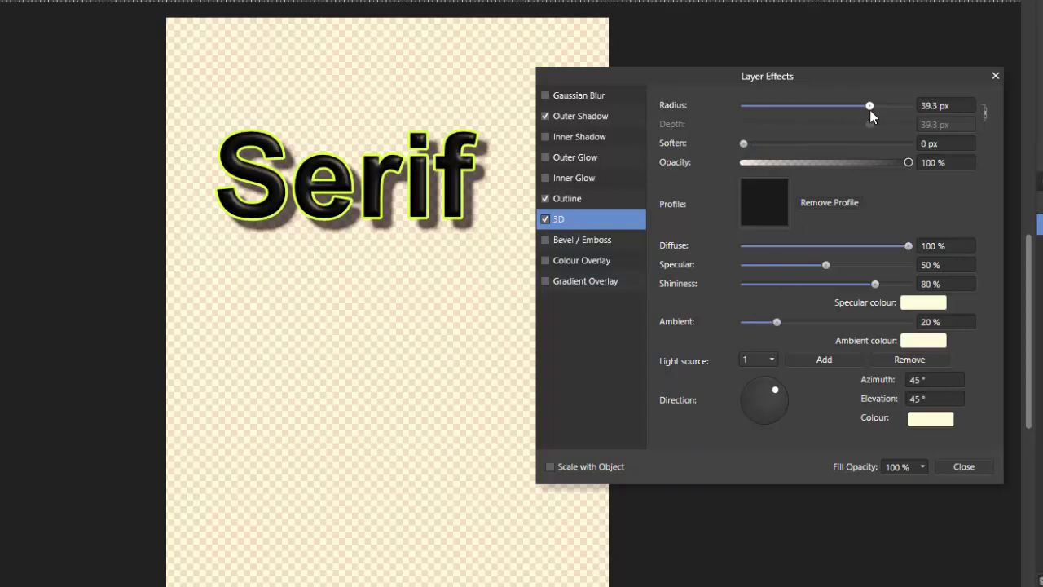
drag(745, 145, 785, 144)
mouse_move(871, 107)
mouse_down()
mouse_move(907, 107)
mouse_move(884, 108)
mouse_up()
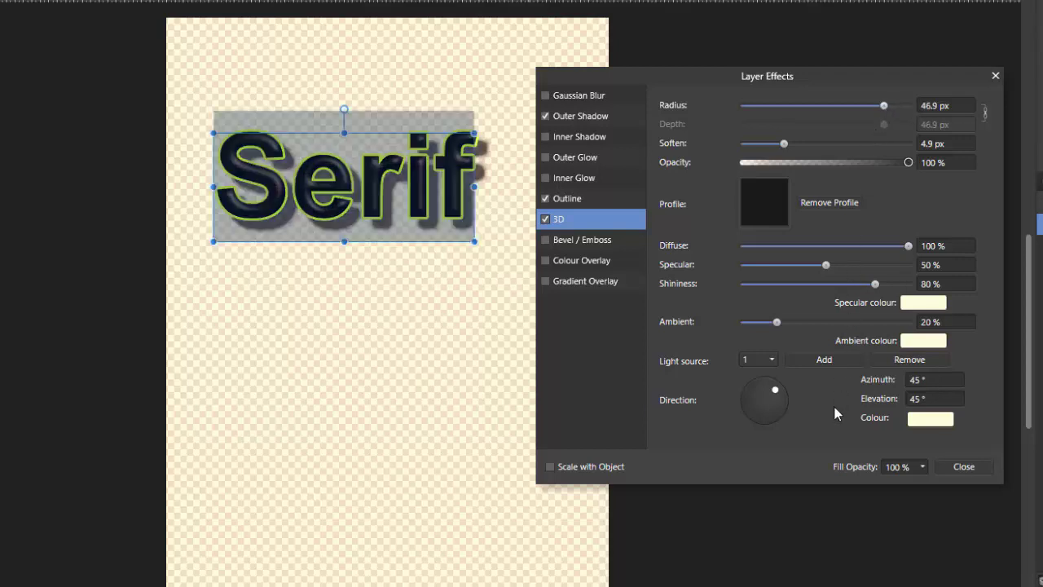
click(964, 471)
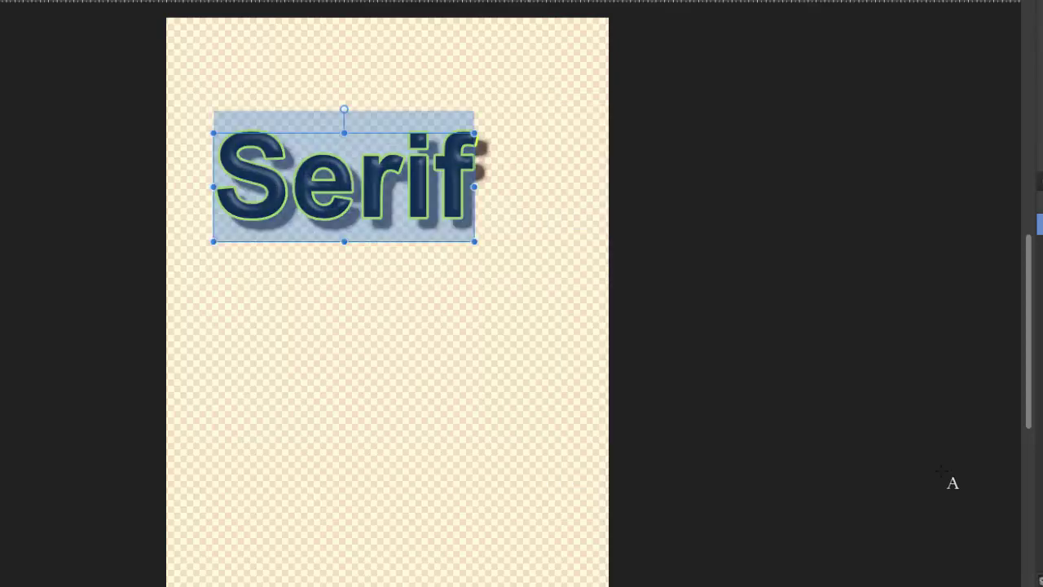
key(Escape)
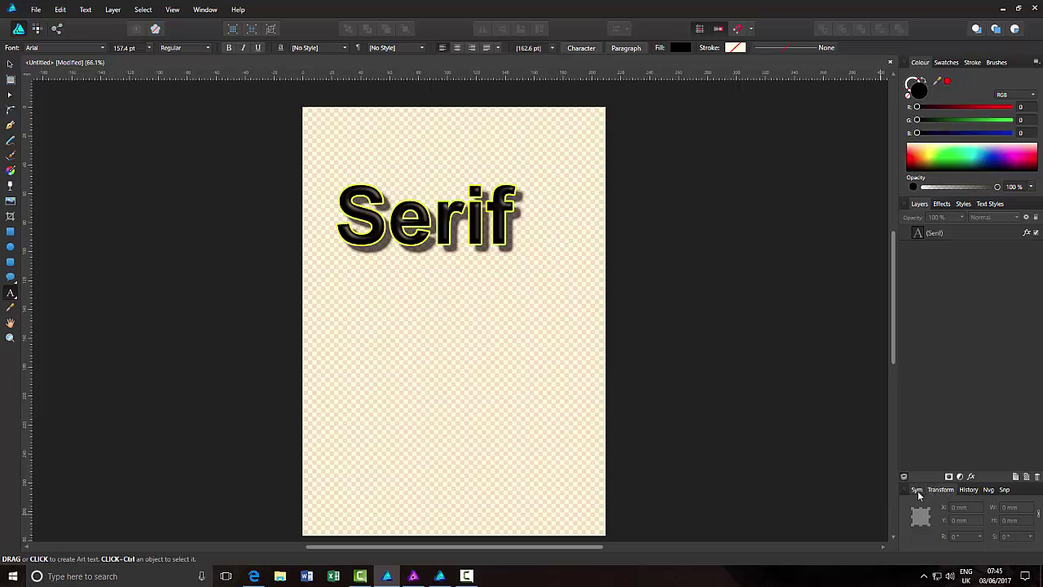
Zoom the document to 200% using the Navigator and bring the word Serif into view to inspect its effects.
click(985, 490)
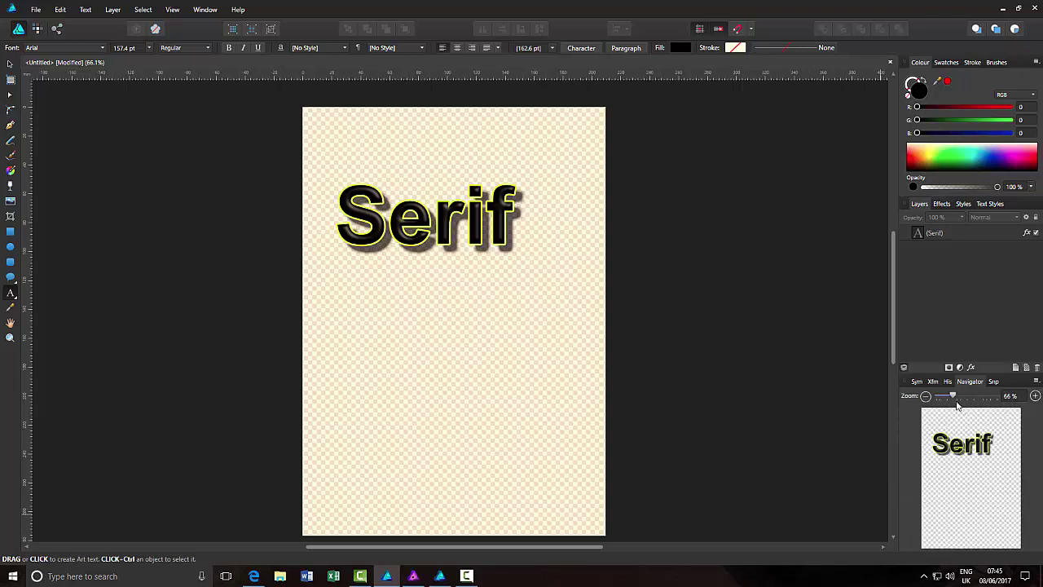
drag(954, 396, 987, 397)
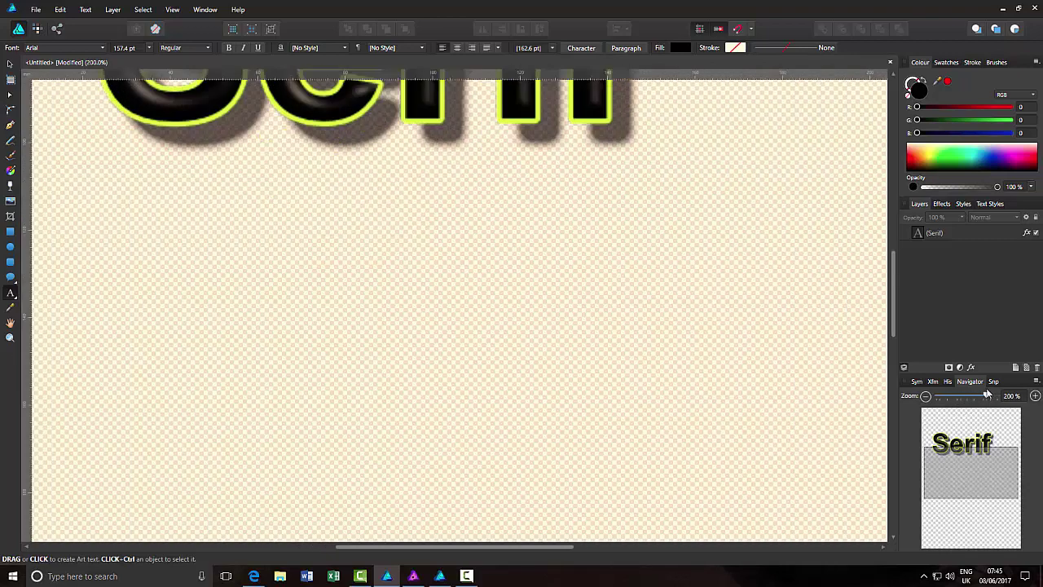
drag(894, 318, 894, 242)
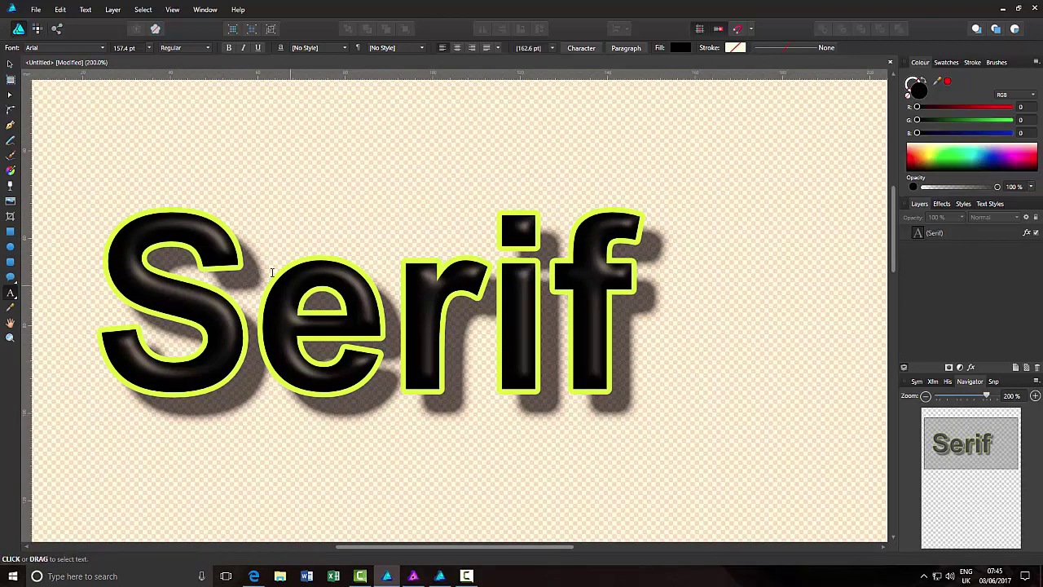